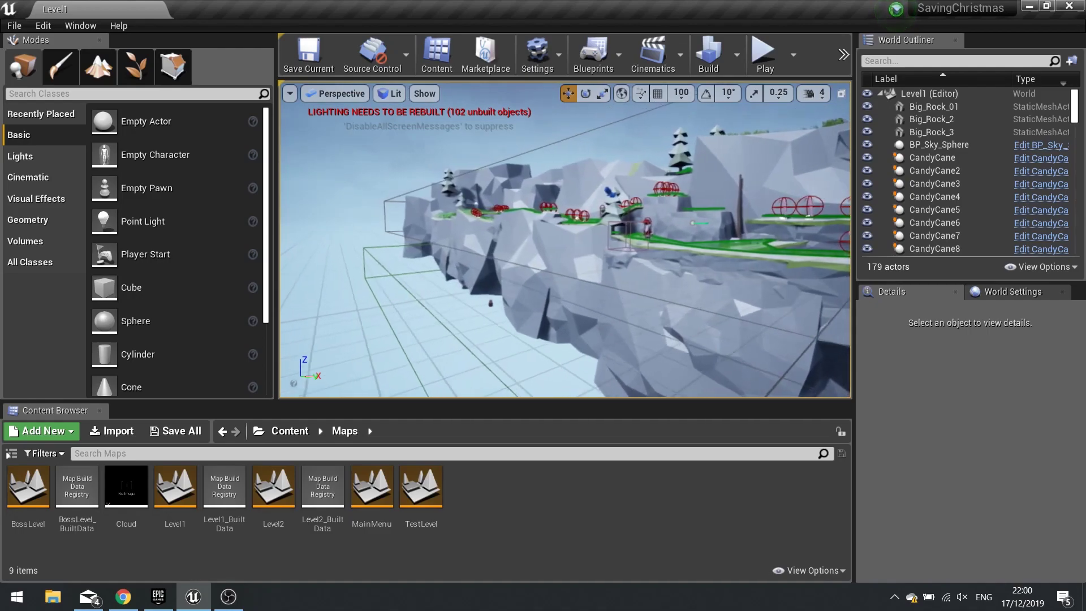
pyautogui.press('w')
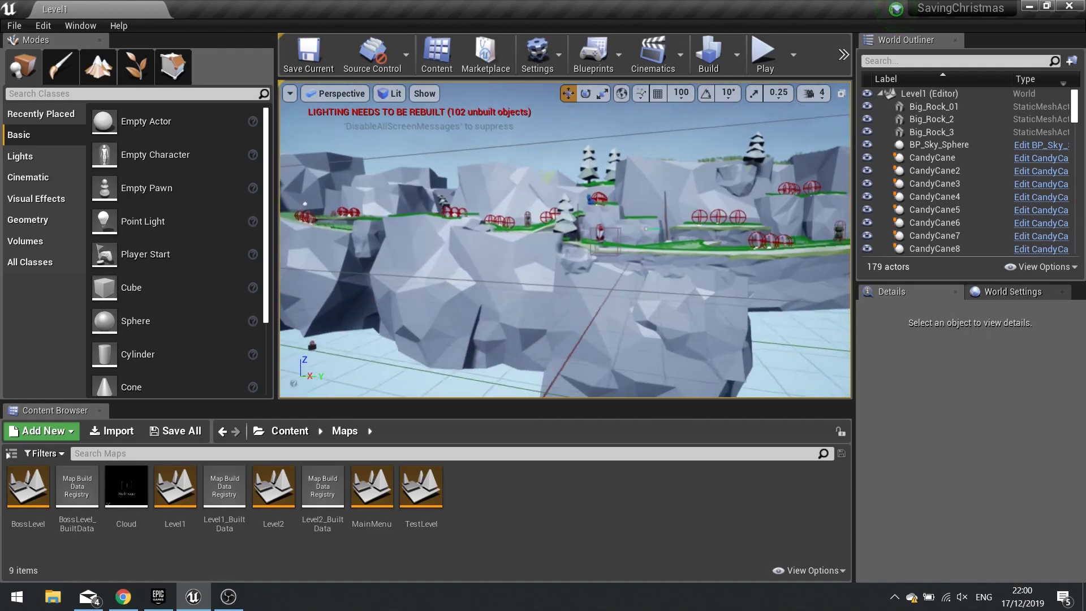
pyautogui.press('w')
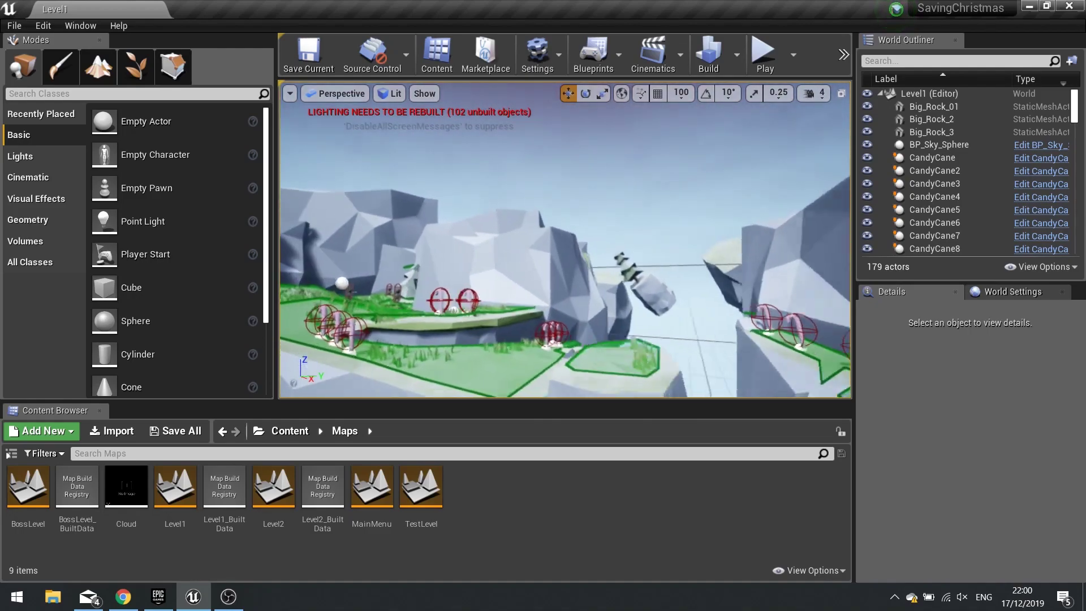
pyautogui.press('s')
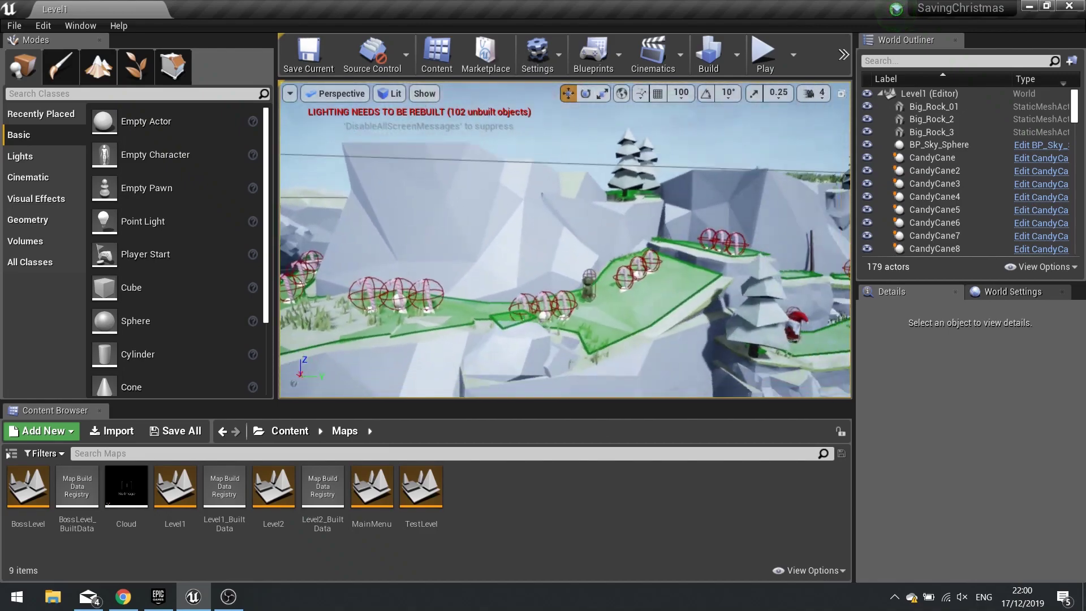
pyautogui.press('w')
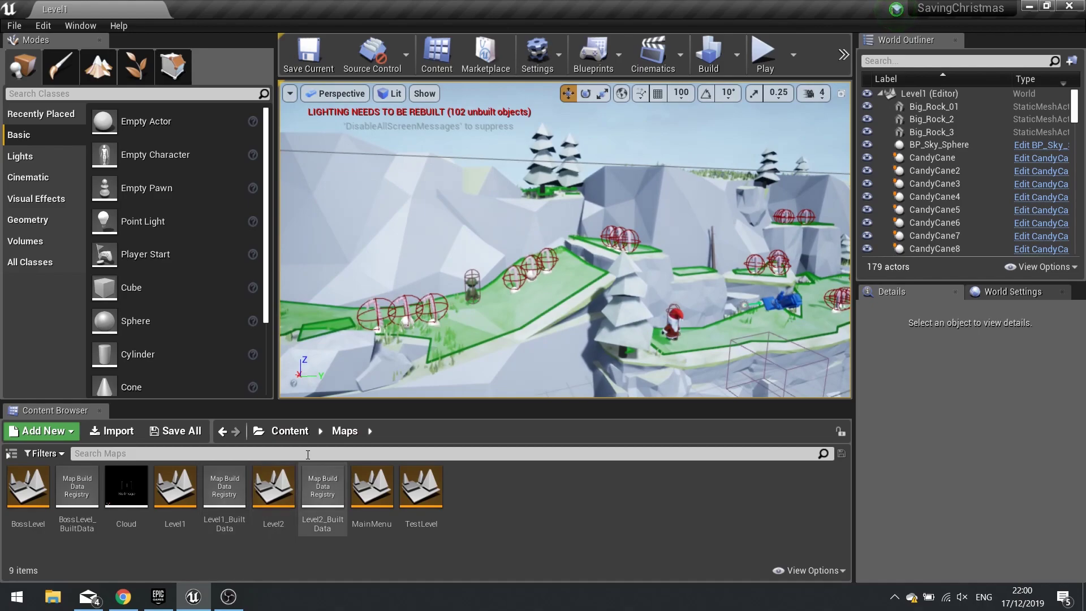
# - Open the lambert1 material from the Meshes folder and move its result node clear of the Param node
pyautogui.click(289, 431)
pyautogui.doubleClick(170, 512)
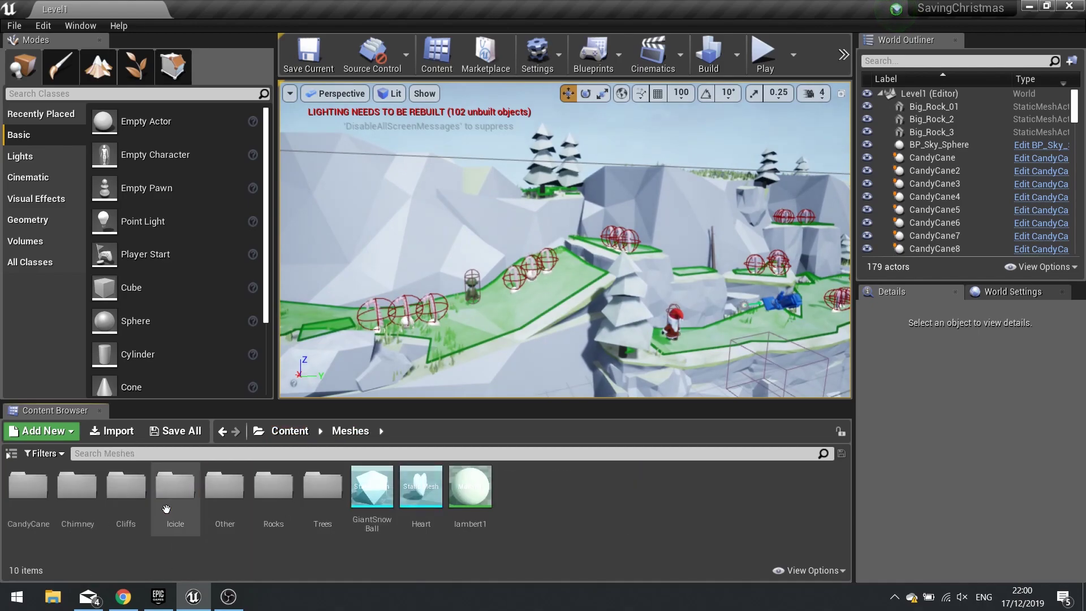
pyautogui.click(425, 497)
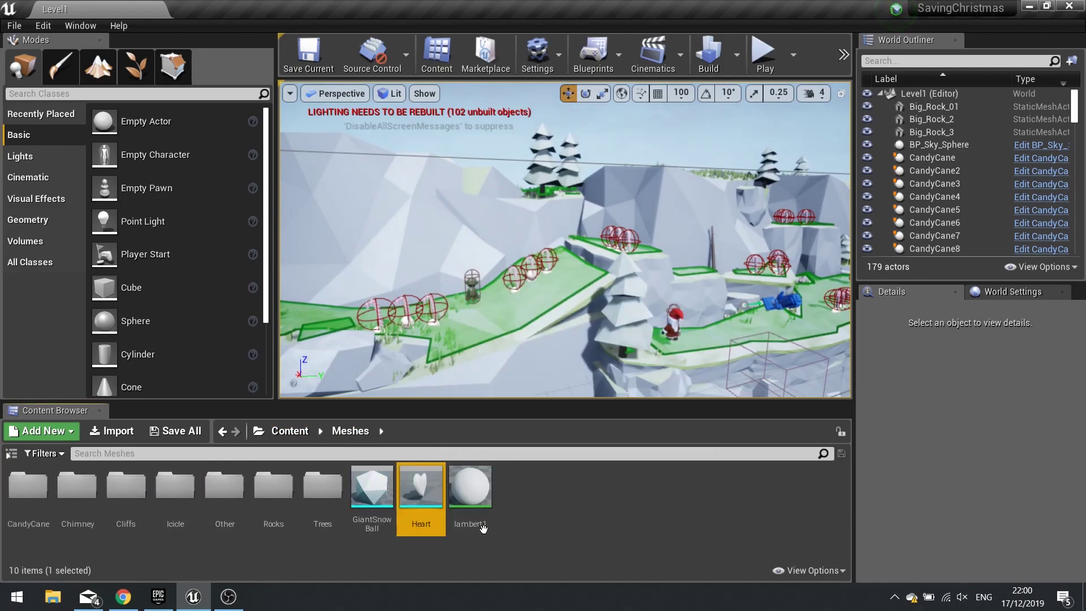
pyautogui.click(465, 515)
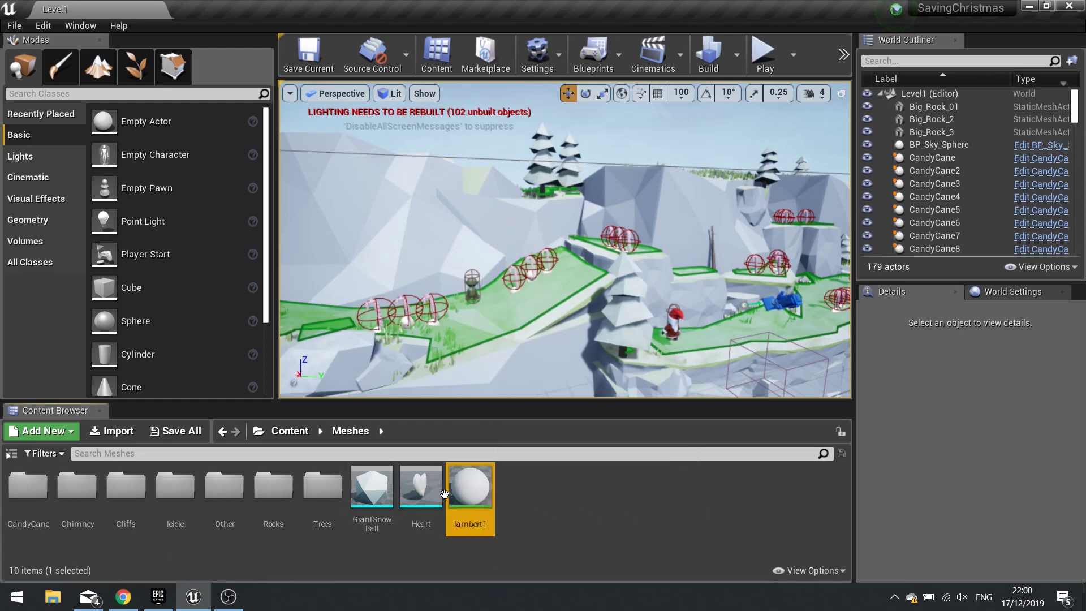
pyautogui.press('F2')
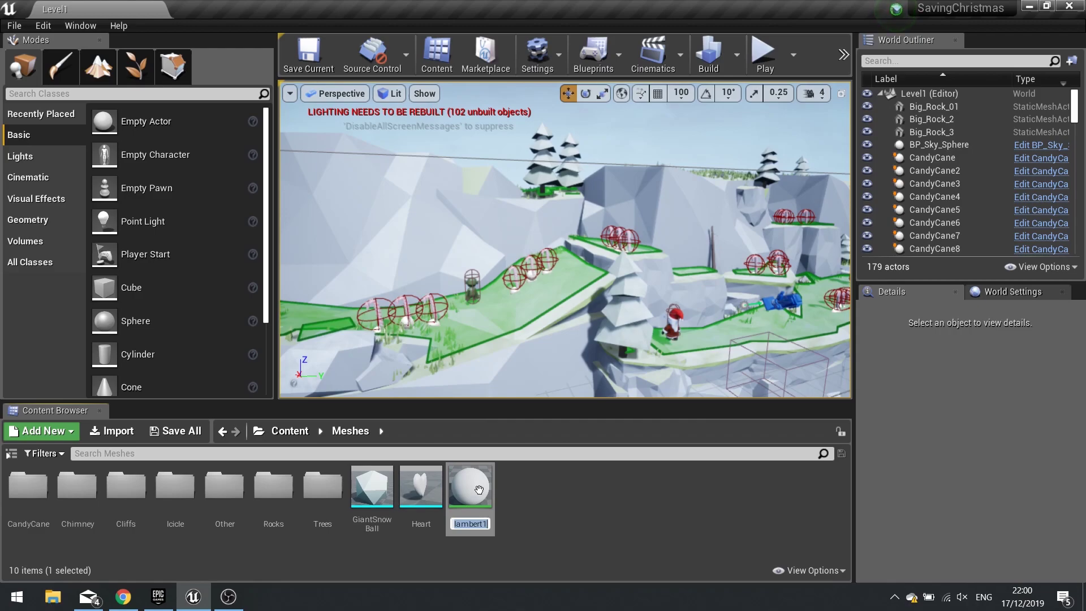
pyautogui.doubleClick(458, 503)
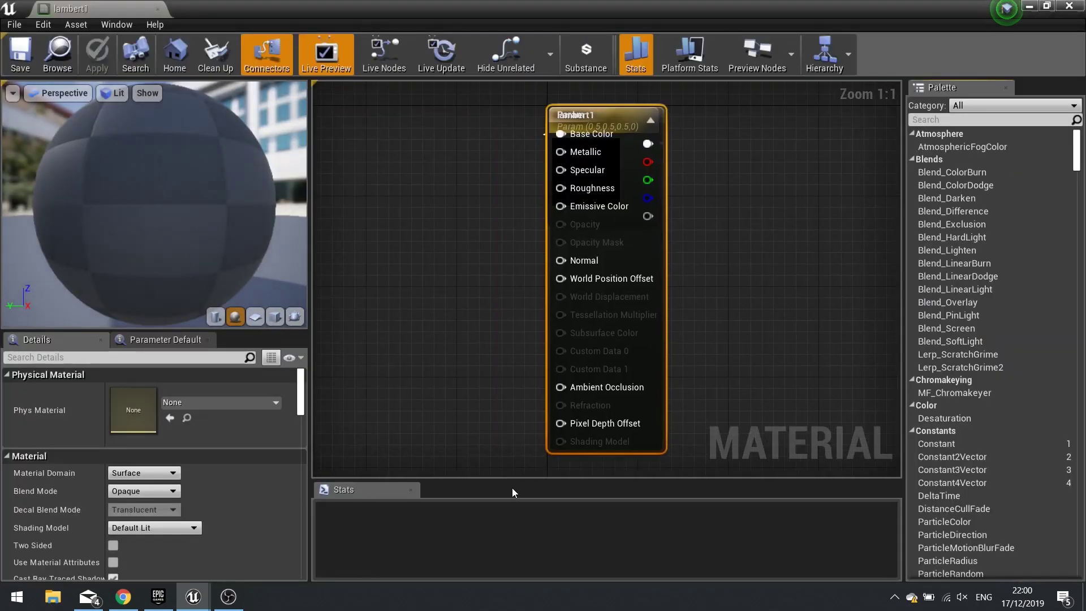
pyautogui.moveTo(605, 120); pyautogui.dragTo(842, 141)
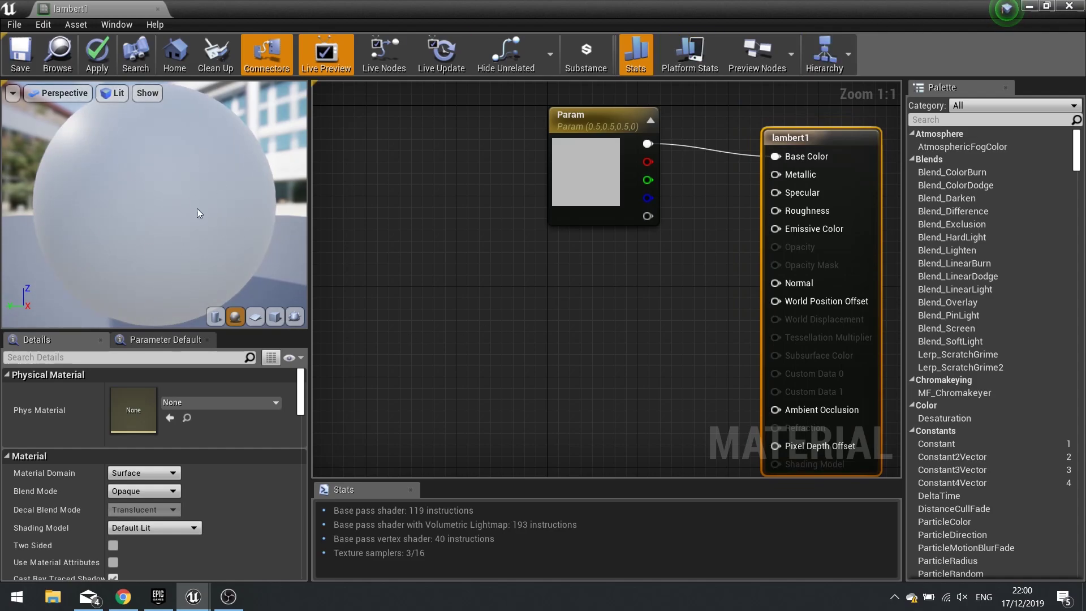
# - Use the Heart mesh from the Content Browser as the material's preview mesh and view it up close
pyautogui.moveTo(829, 5); pyautogui.dragTo(778, 164)
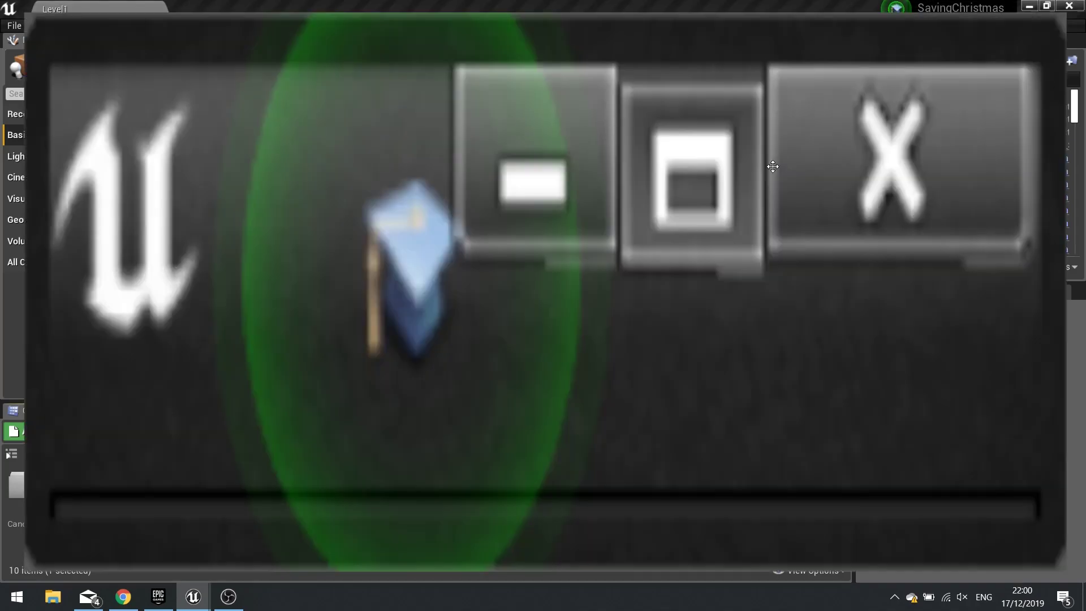
pyautogui.click(779, 163)
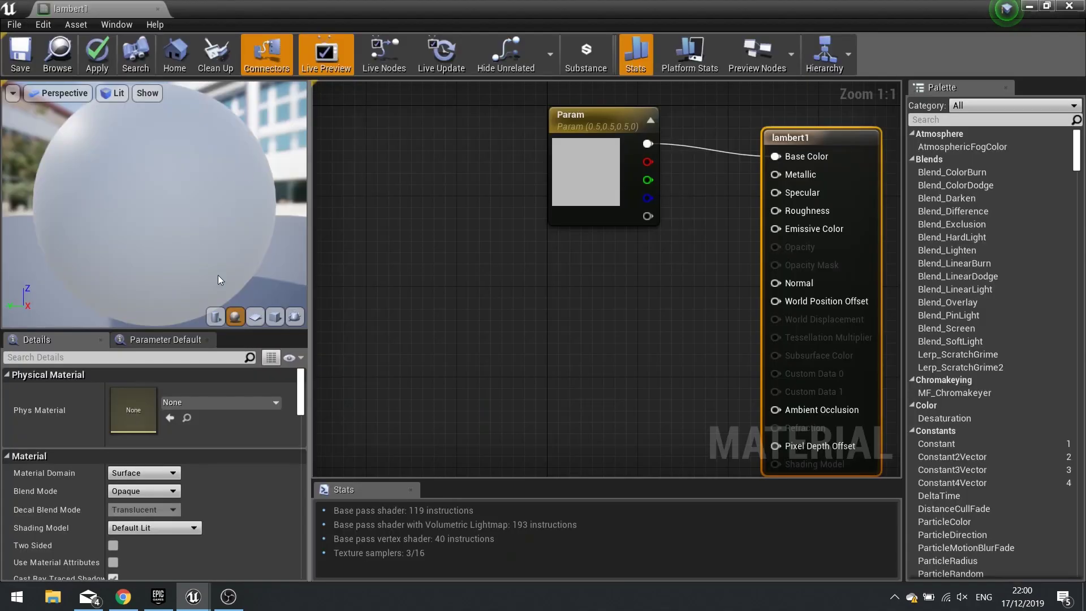
pyautogui.click(299, 320)
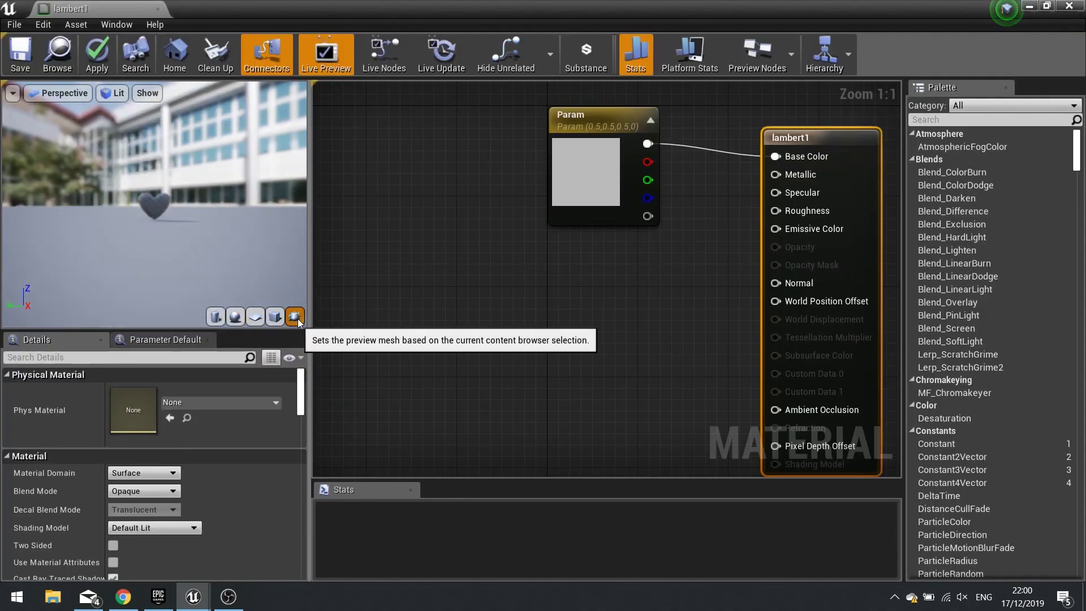
pyautogui.scroll(3, 152, 242)
pyautogui.moveTo(152, 242); pyautogui.dragTo(220, 226)
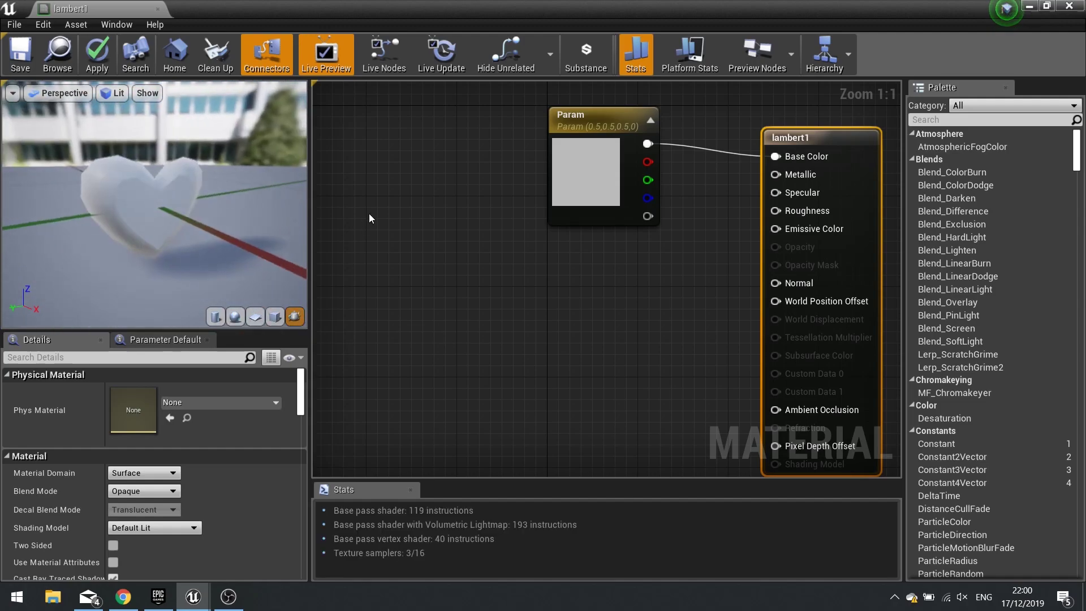
# - Move the Param node away from the result node and set its default colour to red with R 0.8625, G 0.035938 and B 0.035938
pyautogui.click(569, 165)
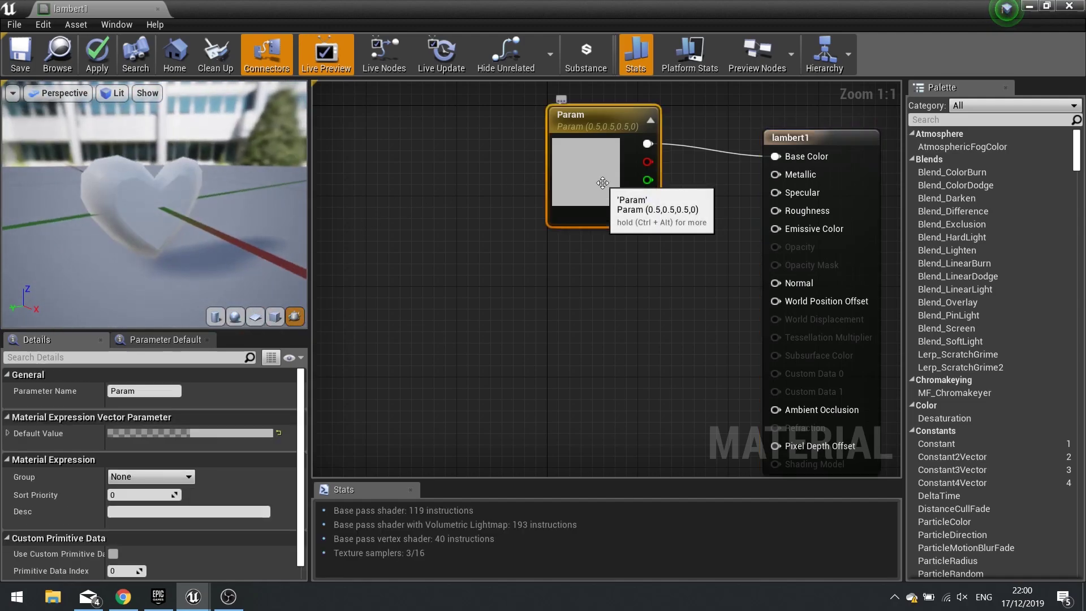
pyautogui.moveTo(569, 165); pyautogui.dragTo(490, 172)
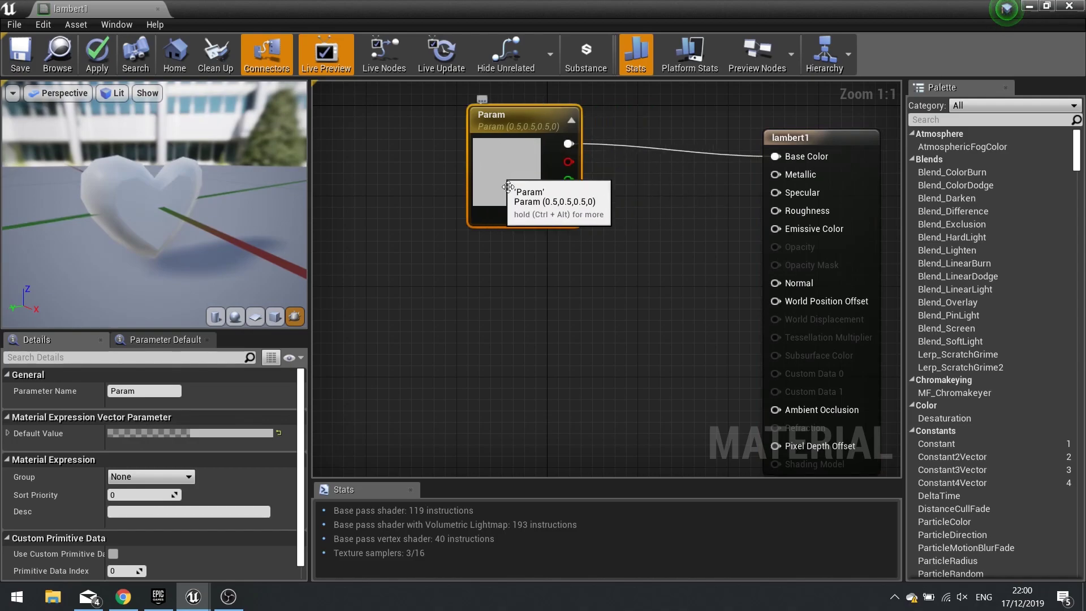
pyautogui.click(212, 433)
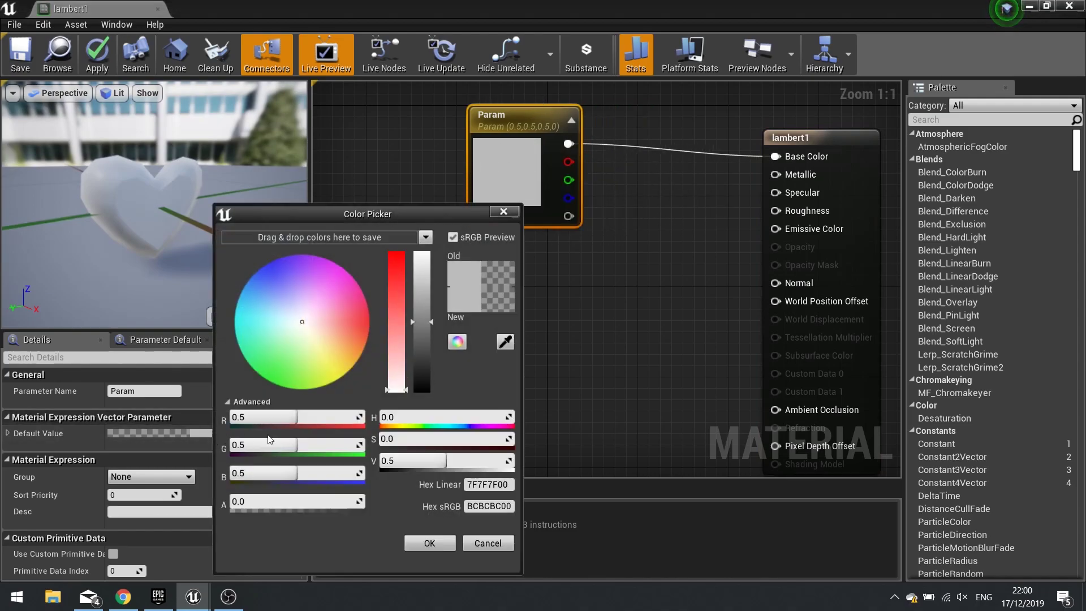
pyautogui.moveTo(399, 276); pyautogui.dragTo(384, 249)
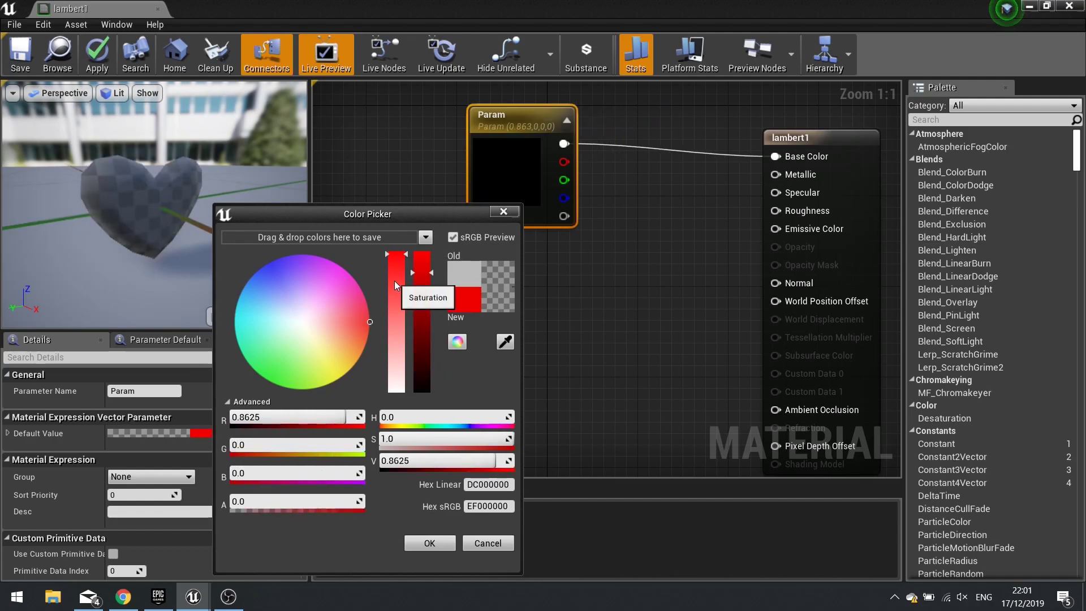
pyautogui.click(395, 260)
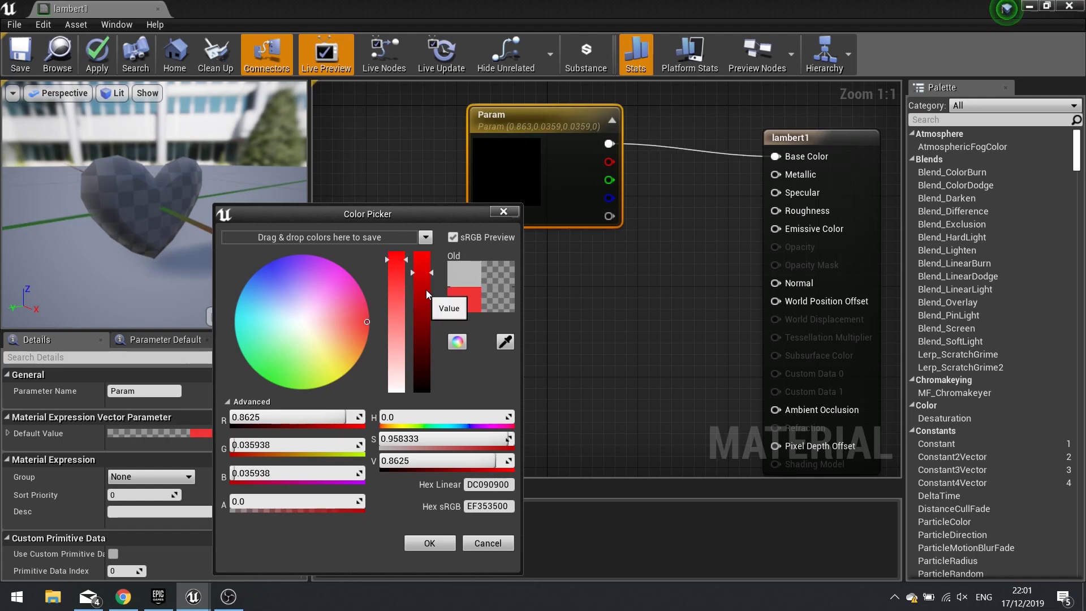
pyautogui.click(430, 543)
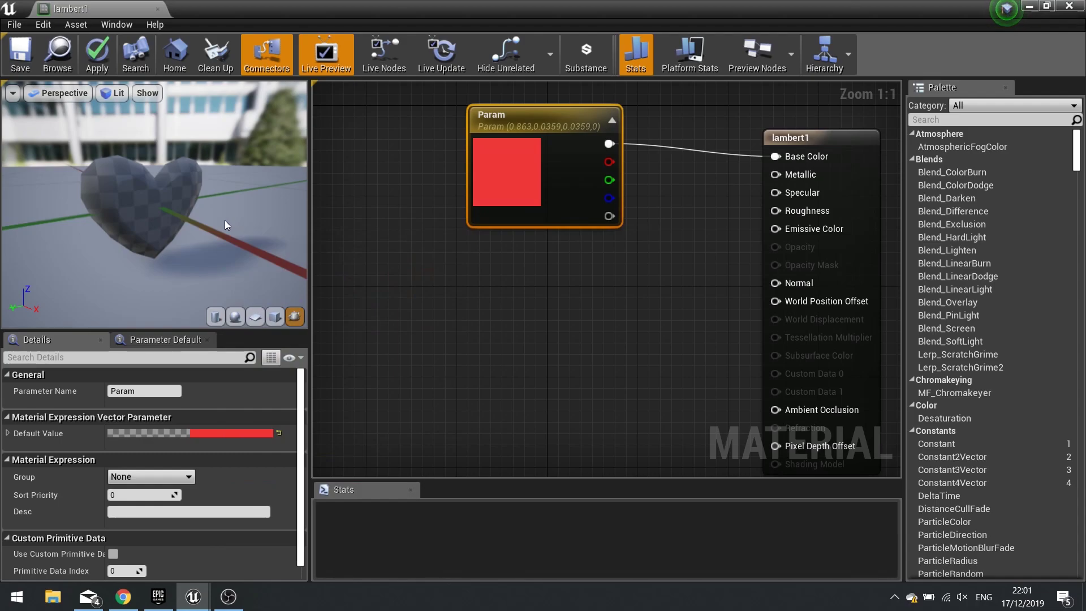
pyautogui.moveTo(225, 220); pyautogui.dragTo(445, 239)
pyautogui.moveTo(167, 247); pyautogui.dragTo(248, 249)
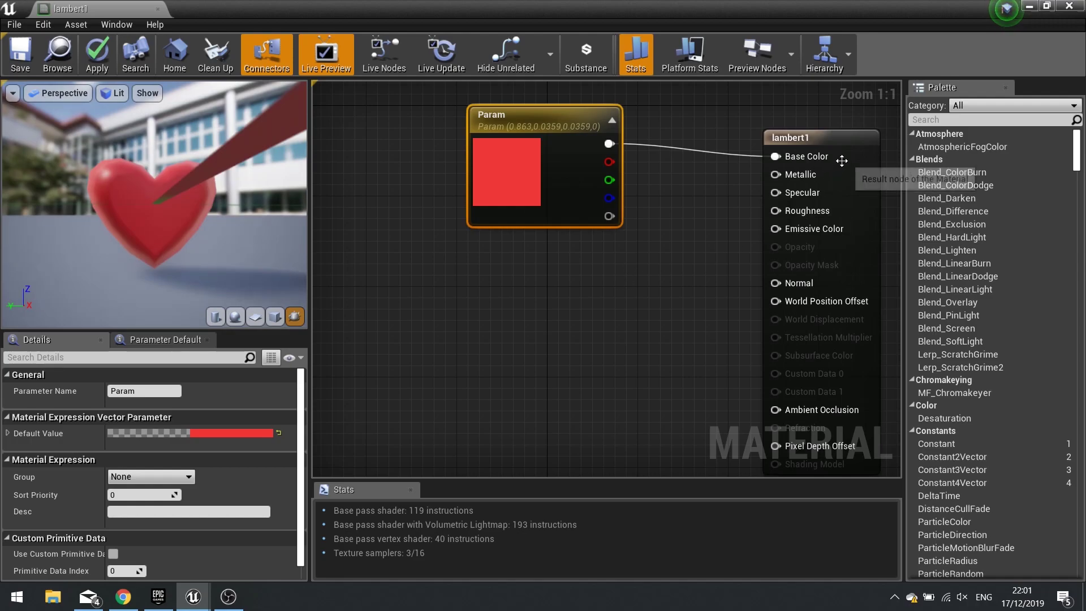
# - Add a Constant node below Param, connect it to the material's Specular input and set its value to 1
pyautogui.click(847, 155)
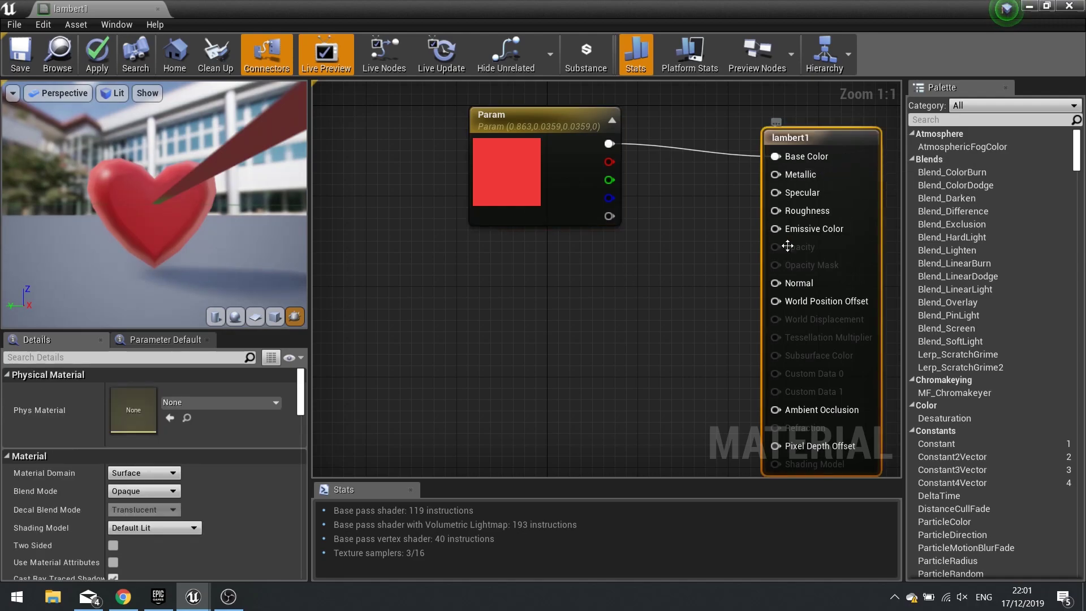
pyautogui.moveTo(509, 185); pyautogui.dragTo(488, 140)
pyautogui.moveTo(665, 236); pyautogui.dragTo(554, 271, button='right')
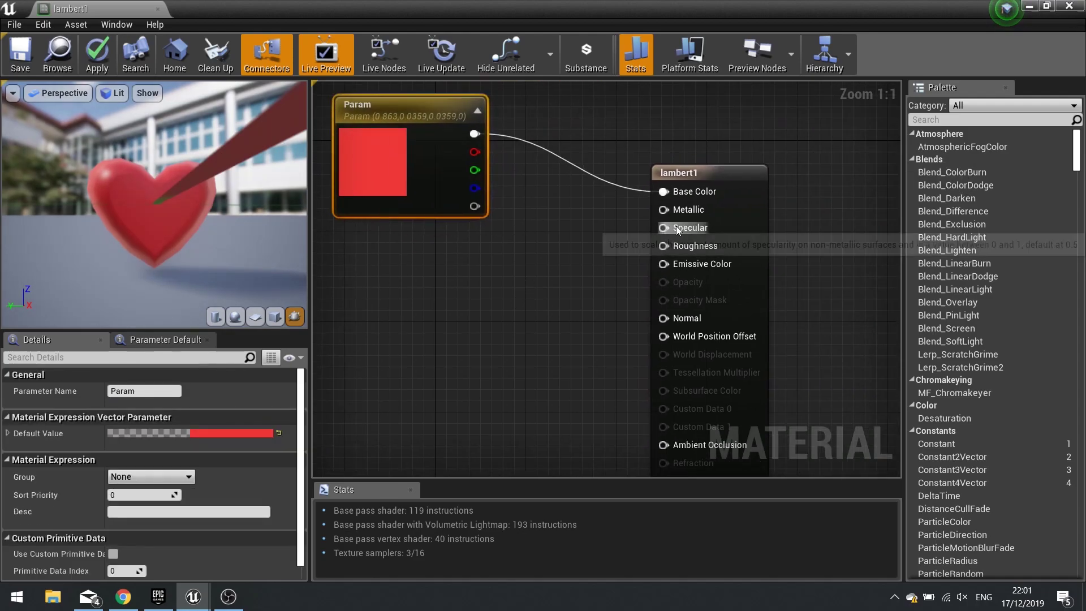
pyautogui.click(466, 275)
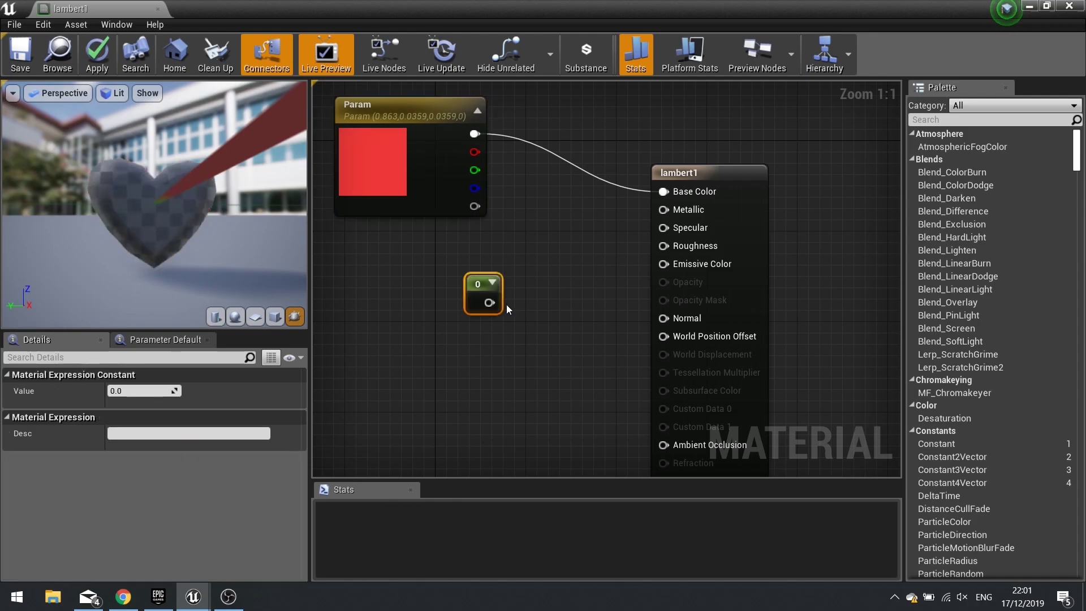
pyautogui.moveTo(490, 302); pyautogui.dragTo(664, 228)
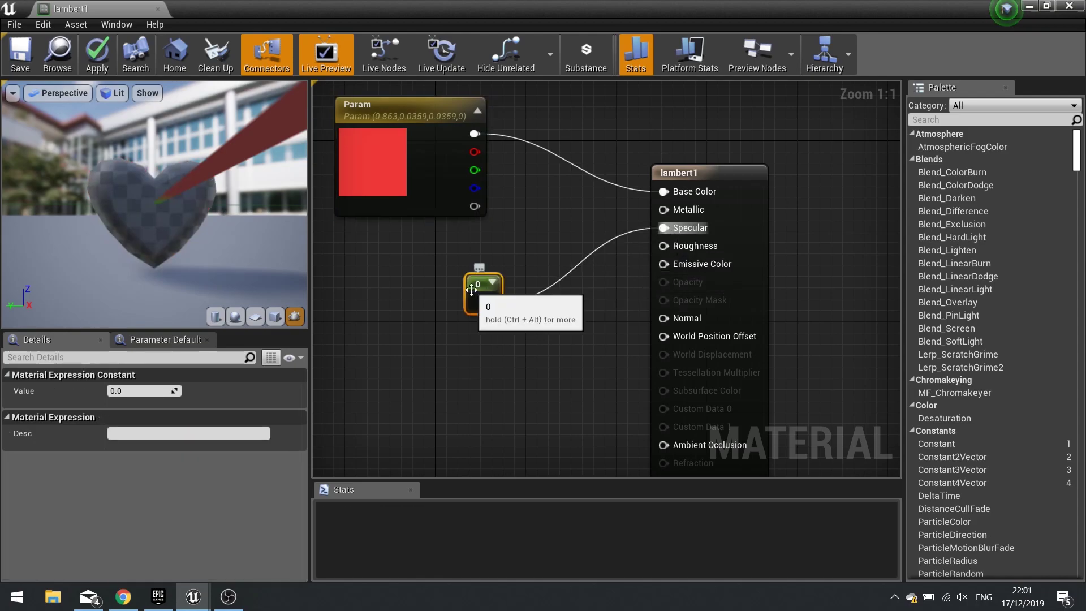
pyautogui.click(154, 391)
pyautogui.write('1')
pyautogui.press('Return')
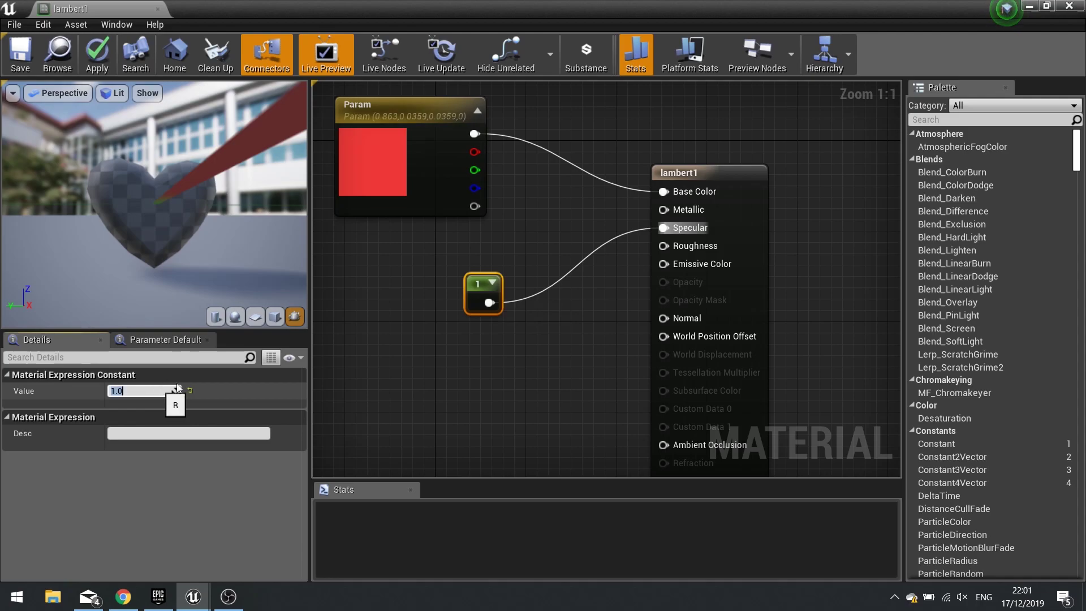
pyautogui.moveTo(500, 306); pyautogui.dragTo(511, 306)
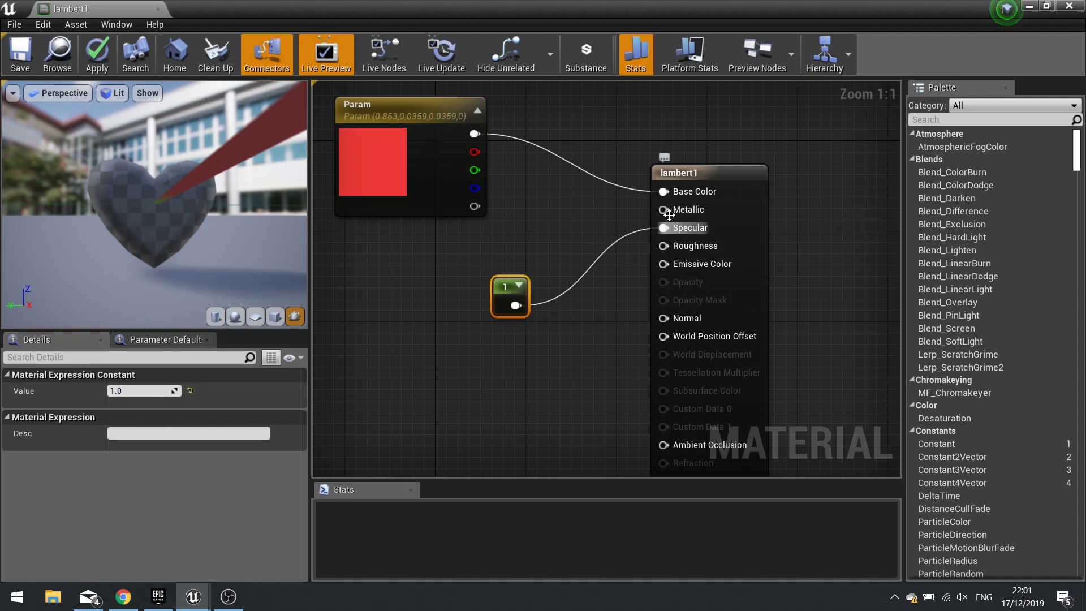
# - Add another Constant node with value 0 and connect it to both the Metallic and Roughness inputs
pyautogui.click(563, 214)
pyautogui.moveTo(576, 237); pyautogui.dragTo(668, 210)
pyautogui.moveTo(573, 231); pyautogui.dragTo(657, 246)
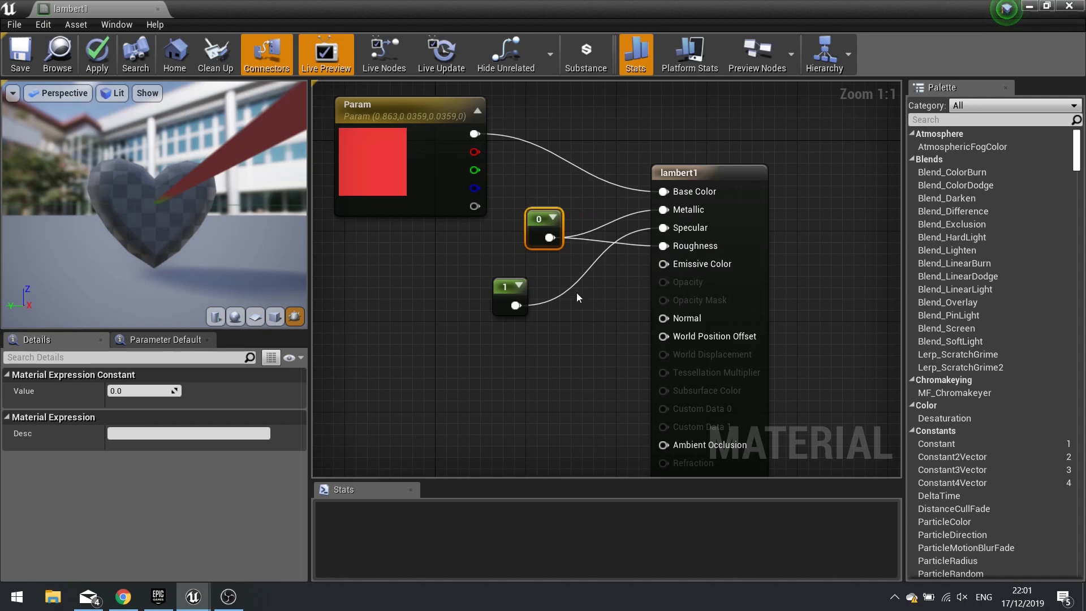
pyautogui.moveTo(215, 235)
pyautogui.mouseDown()
pyautogui.moveTo(201, 262)
pyautogui.moveTo(175, 255)
pyautogui.moveTo(226, 226)
pyautogui.moveTo(193, 235)
pyautogui.moveTo(232, 255)
pyautogui.moveTo(152, 240)
pyautogui.moveTo(207, 236)
pyautogui.mouseUp()
# - Change the lambert1 material's Blend Mode to Translucent and inspect the heart preview from several angles
pyautogui.click(701, 178)
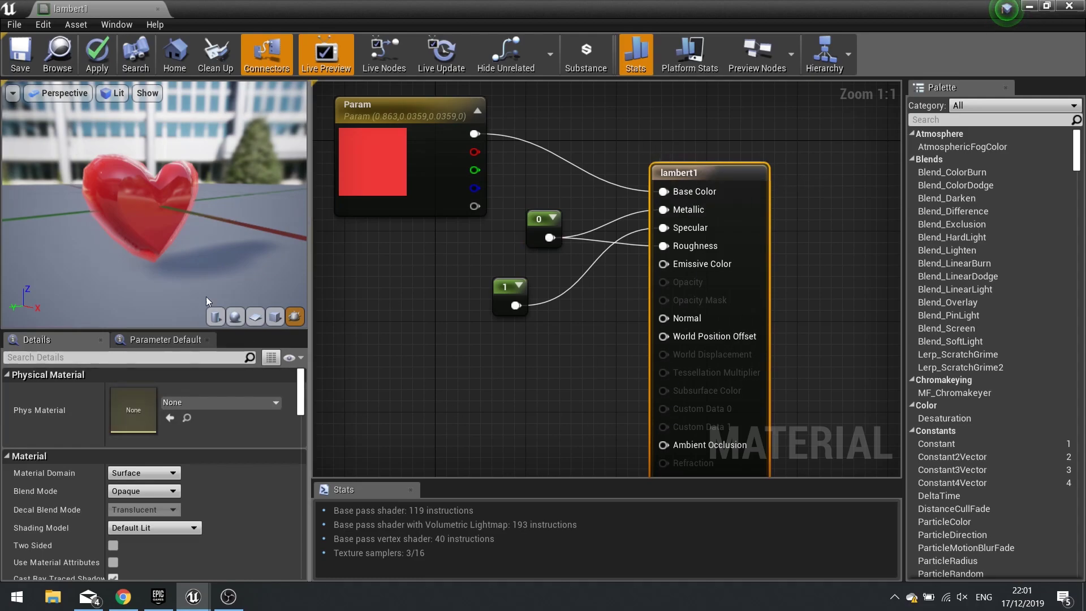
pyautogui.click(134, 493)
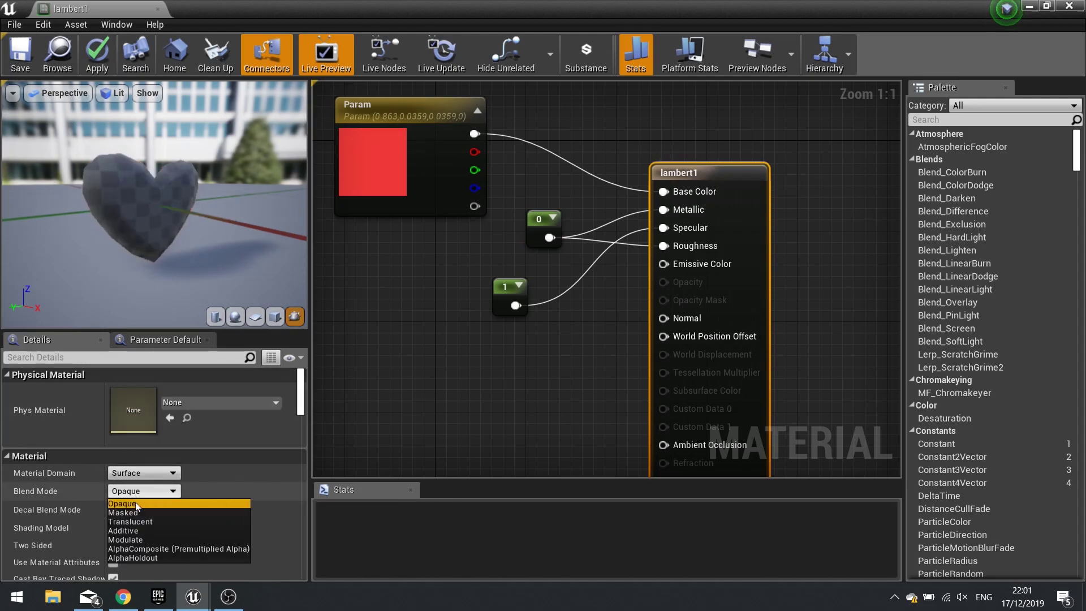
pyautogui.click(134, 521)
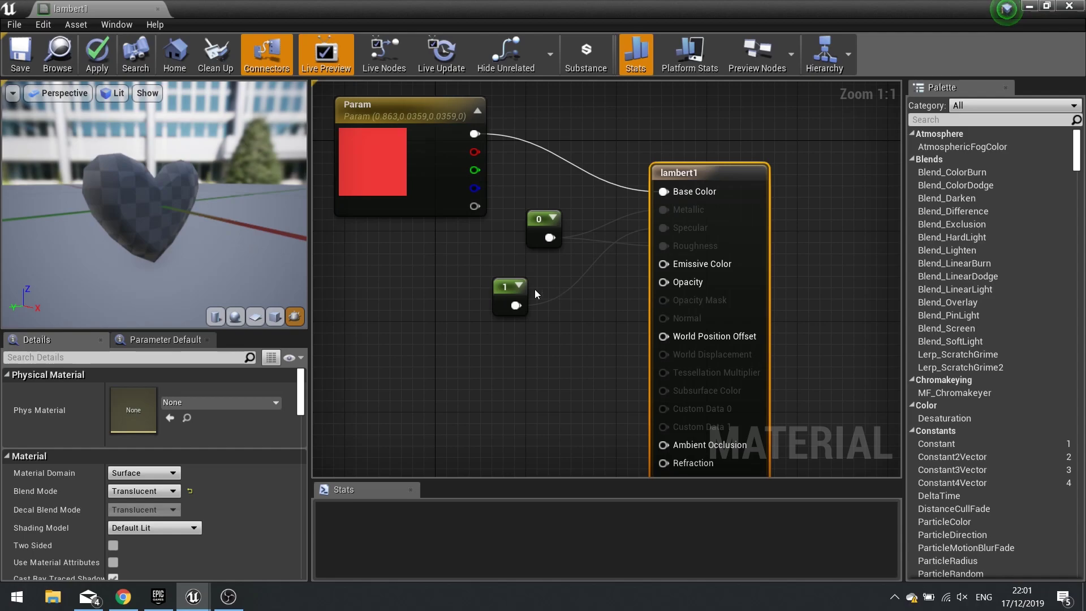
pyautogui.moveTo(193, 203); pyautogui.dragTo(141, 209)
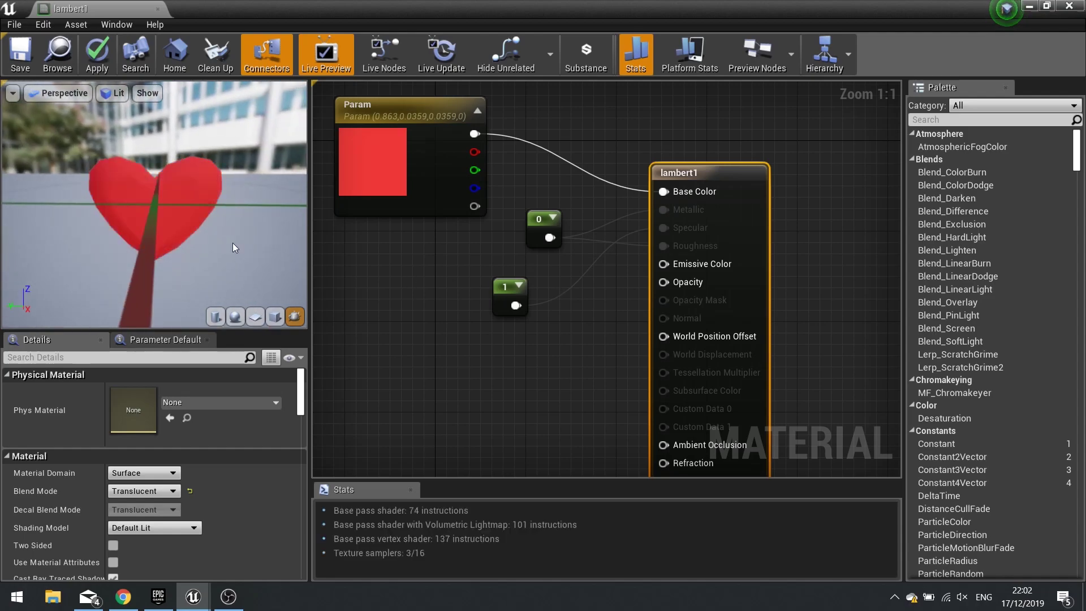
pyautogui.moveTo(202, 243); pyautogui.dragTo(34, 226)
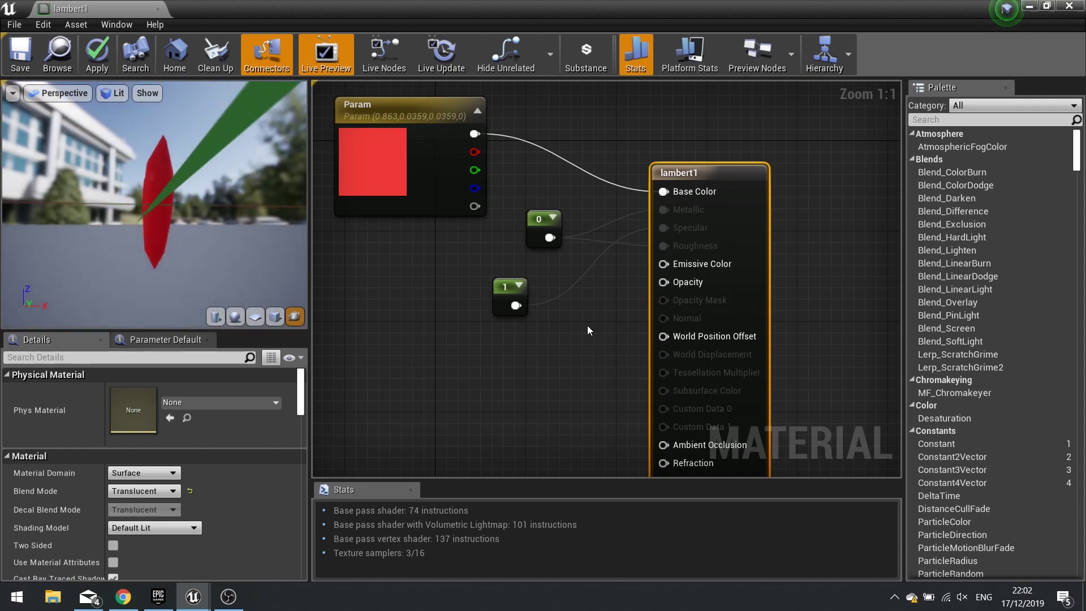
# - Add a Constant node with value 0.5, connect it to the material's Opacity input and inspect the heart preview
pyautogui.click(535, 332)
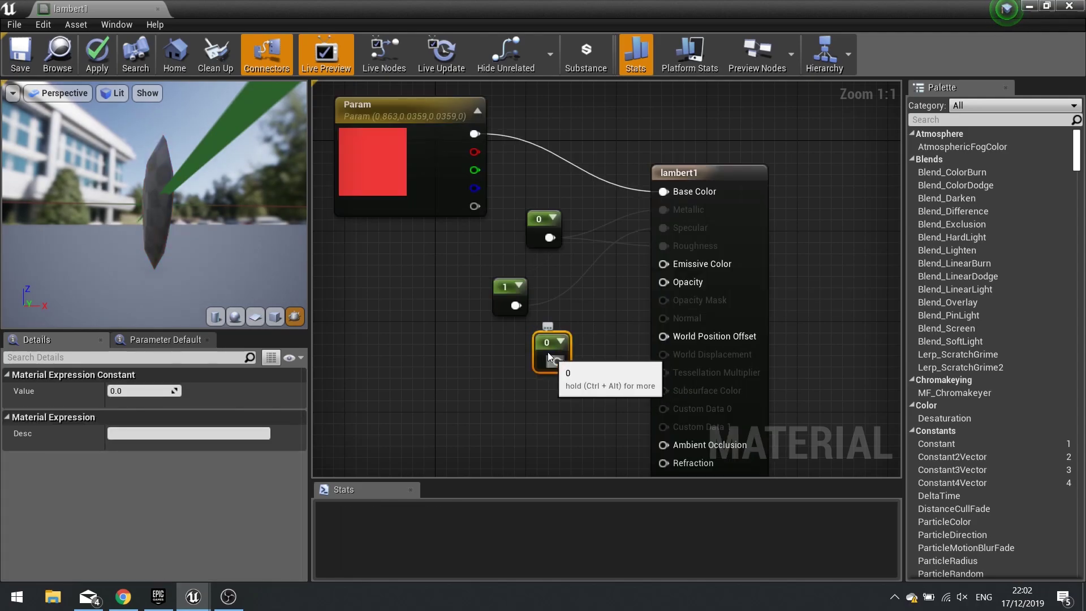
pyautogui.click(137, 391)
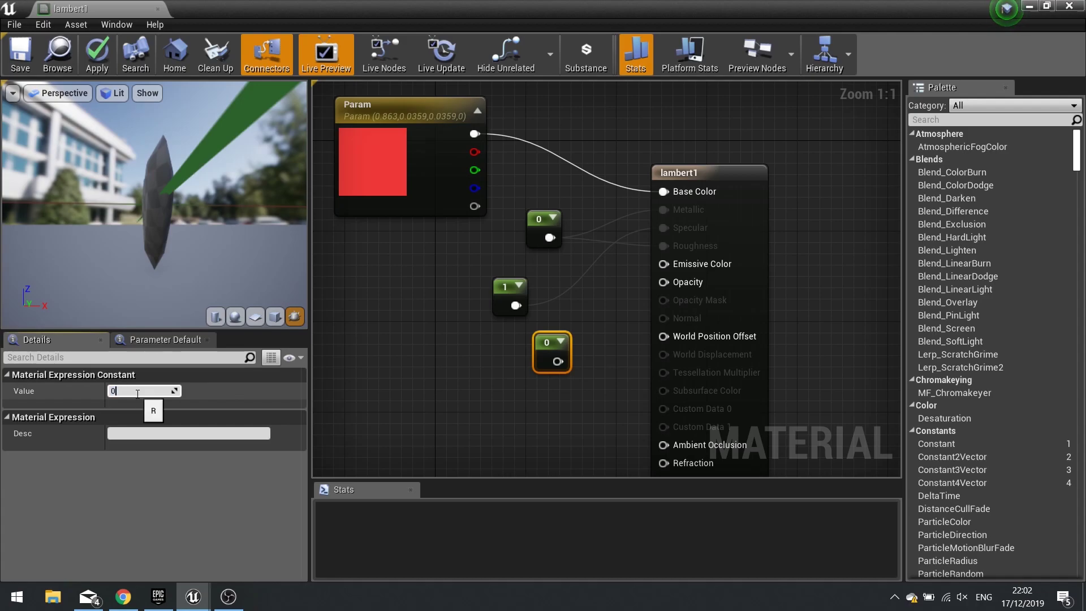
pyautogui.write('0.5')
pyautogui.press('Return')
pyautogui.moveTo(565, 361); pyautogui.dragTo(660, 277)
pyautogui.moveTo(564, 362); pyautogui.dragTo(663, 282)
pyautogui.moveTo(286, 247); pyautogui.dragTo(249, 243)
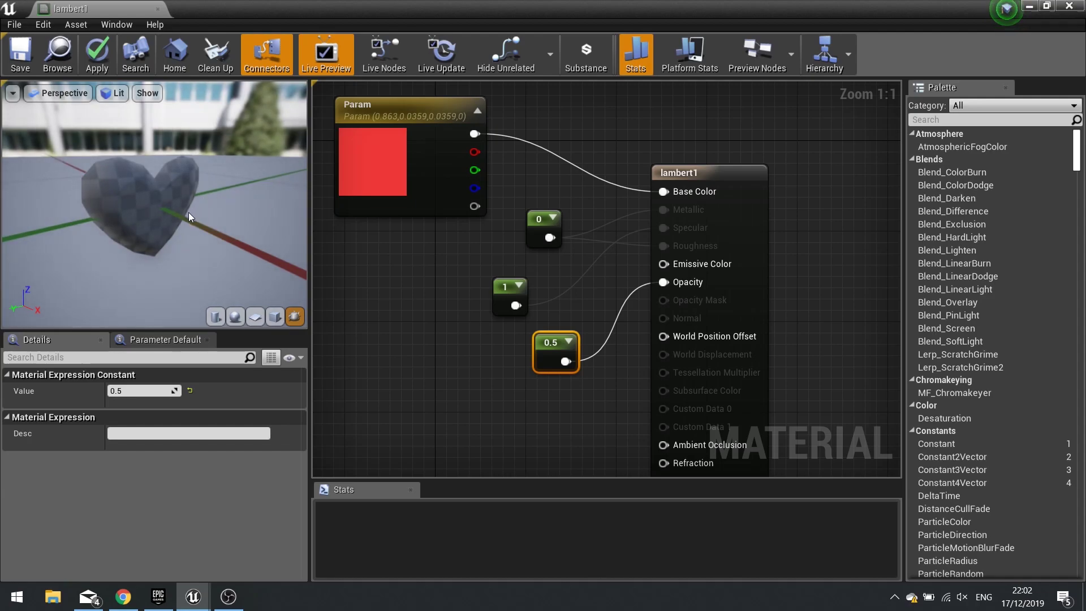
pyautogui.moveTo(183, 220); pyautogui.dragTo(163, 304)
# - Try a value of 0.1 for the Constant node that feeds Opacity
pyautogui.click(143, 391)
pyautogui.write('0')
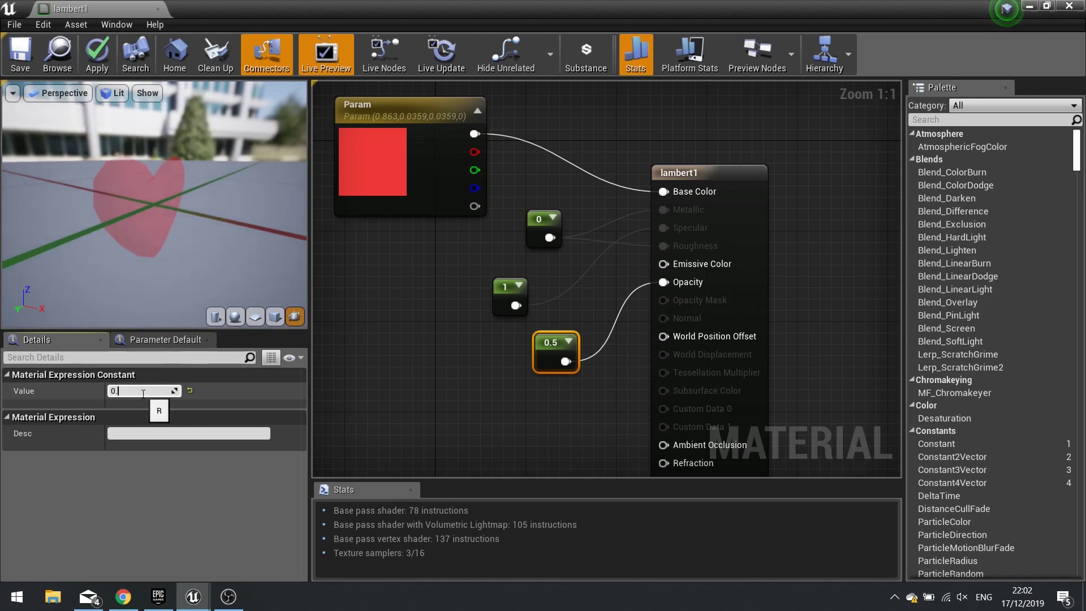
pyautogui.write('.1')
pyautogui.press('Return')
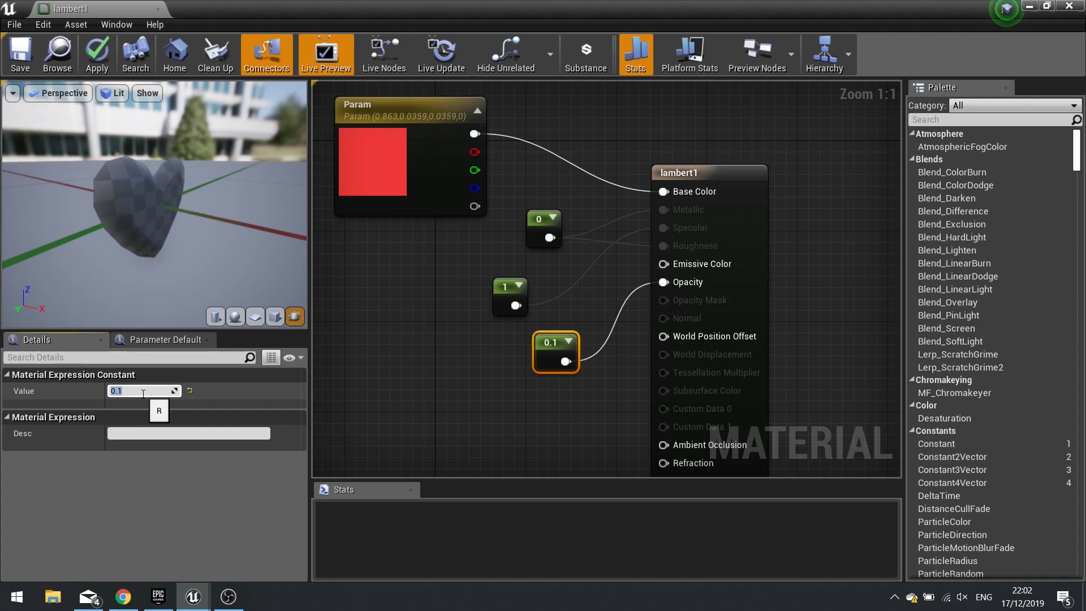
# - Set the opacity Constant node's value to 0.9 and inspect the heart preview from several angles
pyautogui.click(138, 390)
pyautogui.press('BackSpace')
pyautogui.write('9')
pyautogui.press('Return')
pyautogui.moveTo(153, 204); pyautogui.dragTo(192, 209)
pyautogui.moveTo(181, 253); pyautogui.dragTo(174, 253)
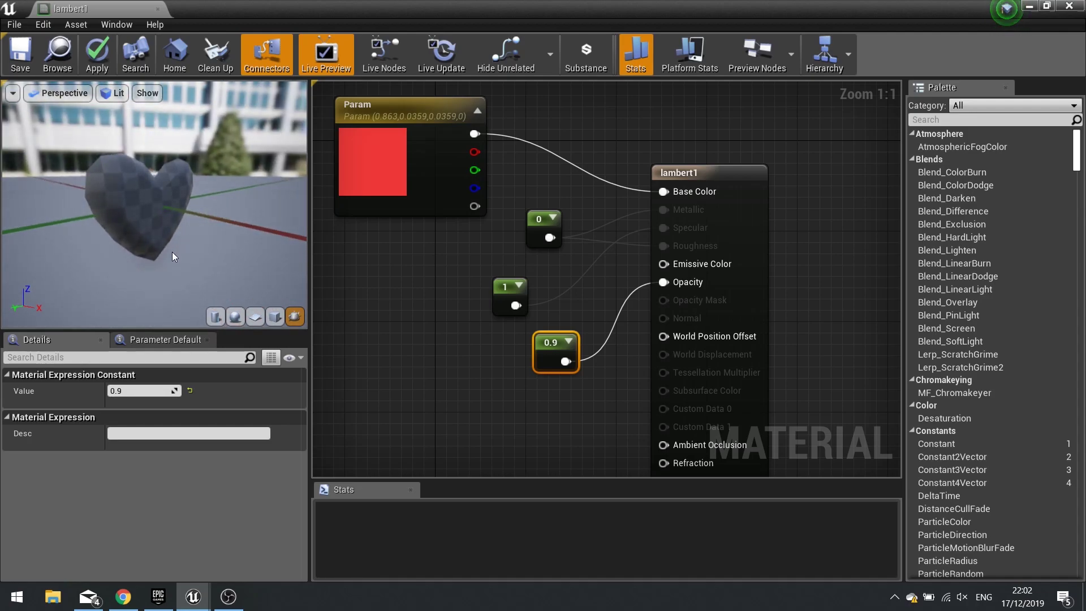
pyautogui.moveTo(165, 191); pyautogui.dragTo(133, 161)
# - Try feeding Refraction from the 0.9 opacity constant, apply the material changes, inspect the heart and break that connection
pyautogui.scroll(-2, 594, 385)
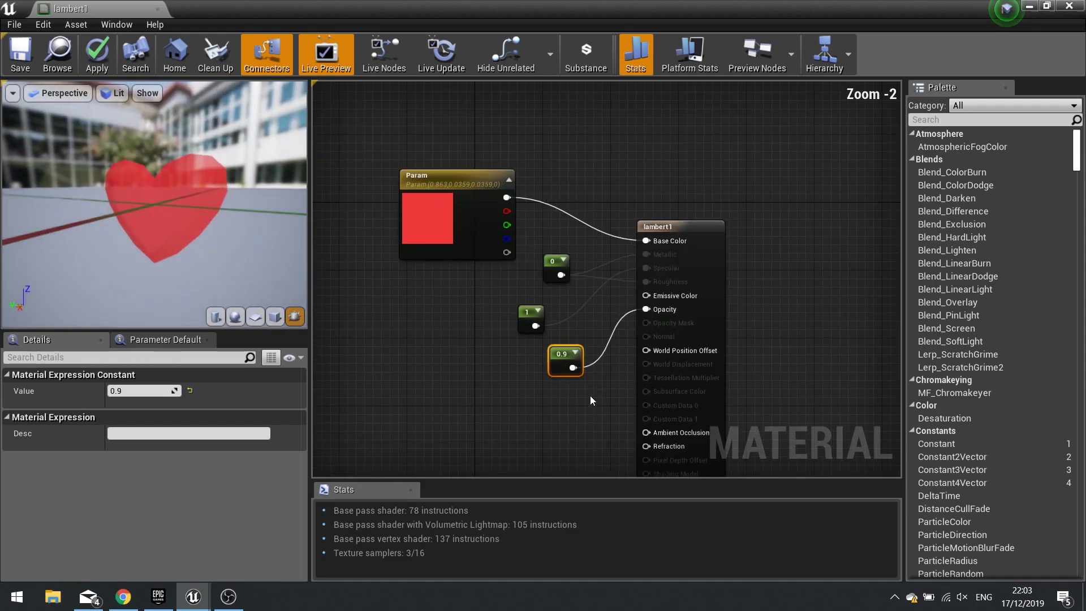
pyautogui.moveTo(592, 392); pyautogui.dragTo(517, 192, button='right')
pyautogui.moveTo(479, 147); pyautogui.dragTo(561, 225)
pyautogui.moveTo(364, 171); pyautogui.dragTo(391, 155)
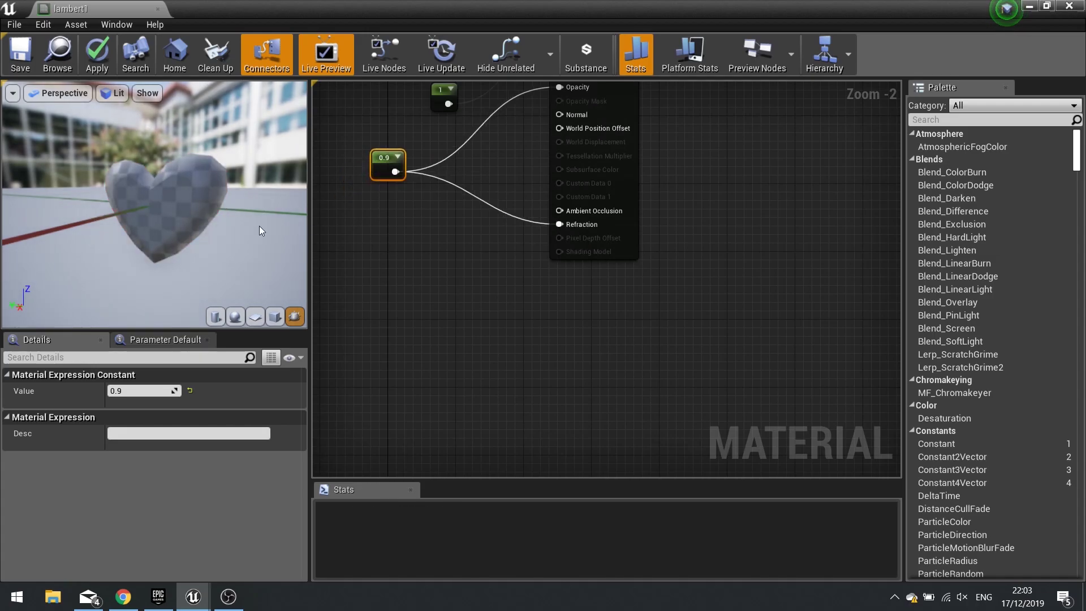
pyautogui.click(96, 64)
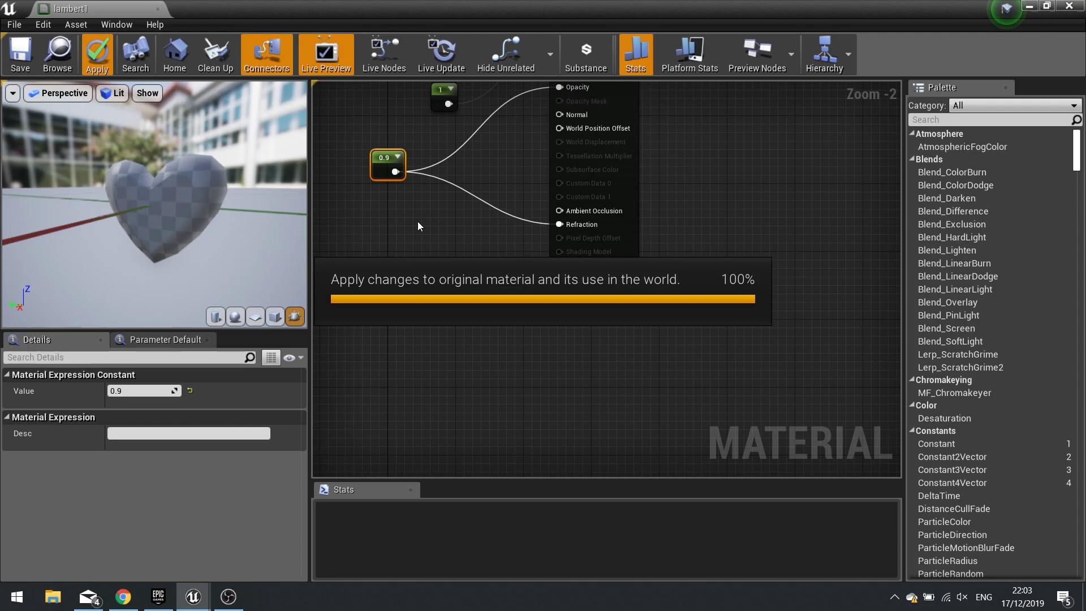
pyautogui.moveTo(252, 196)
pyautogui.mouseDown()
pyautogui.moveTo(199, 198)
pyautogui.moveTo(291, 179)
pyautogui.moveTo(266, 195)
pyautogui.mouseUp()
pyautogui.moveTo(166, 177)
pyautogui.mouseDown()
pyautogui.moveTo(198, 183)
pyautogui.moveTo(167, 176)
pyautogui.mouseUp()
pyautogui.keyDown('alt'); pyautogui.click(559, 224); pyautogui.keyUp('alt')
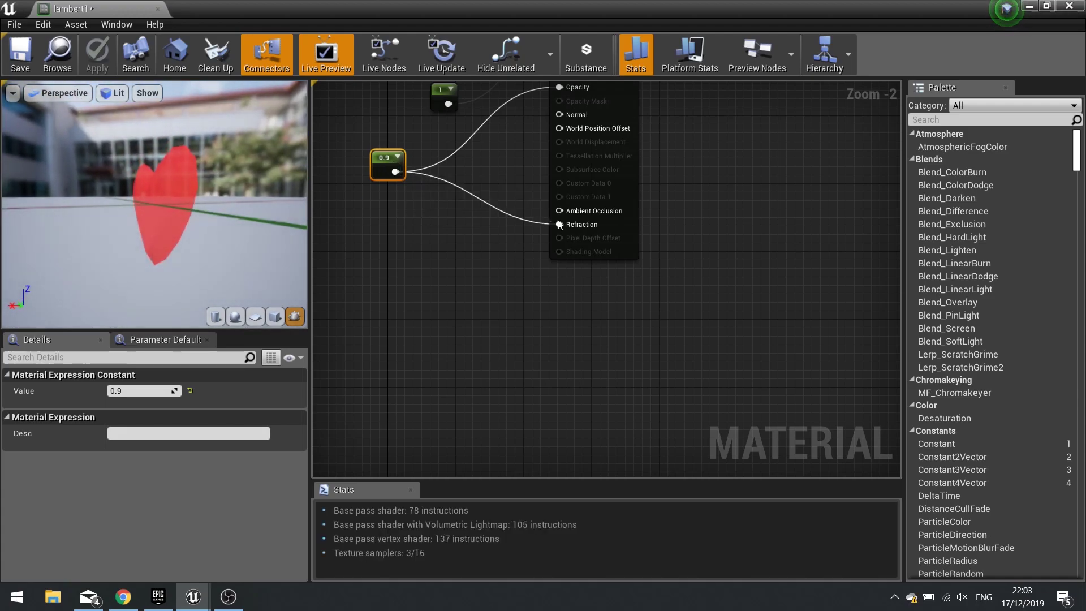
# - Connect a new Constant node with value 50 to the Refraction input, apply the changes and inspect the heart
pyautogui.moveTo(454, 252); pyautogui.dragTo(560, 224)
pyautogui.click(161, 391)
pyautogui.write('50')
pyautogui.press('Return')
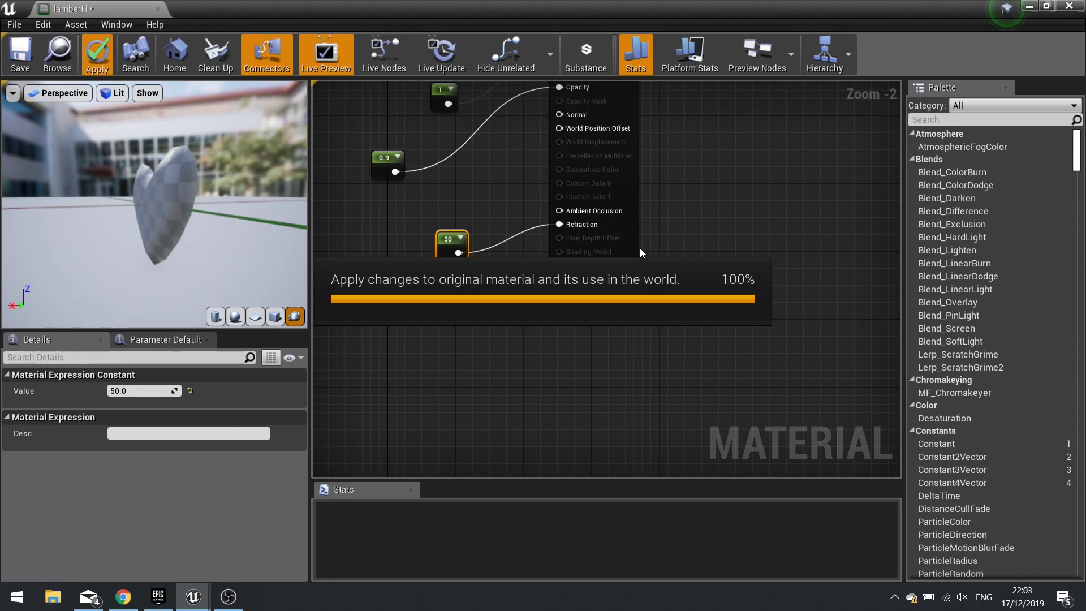
pyautogui.moveTo(154, 215); pyautogui.dragTo(178, 231)
# - Delete the 0 and 1 Constant nodes and move the opacity and refraction constants closer to the lambert1 result node
pyautogui.moveTo(385, 267); pyautogui.dragTo(441, 398, button='right')
pyautogui.moveTo(532, 150); pyautogui.dragTo(498, 239)
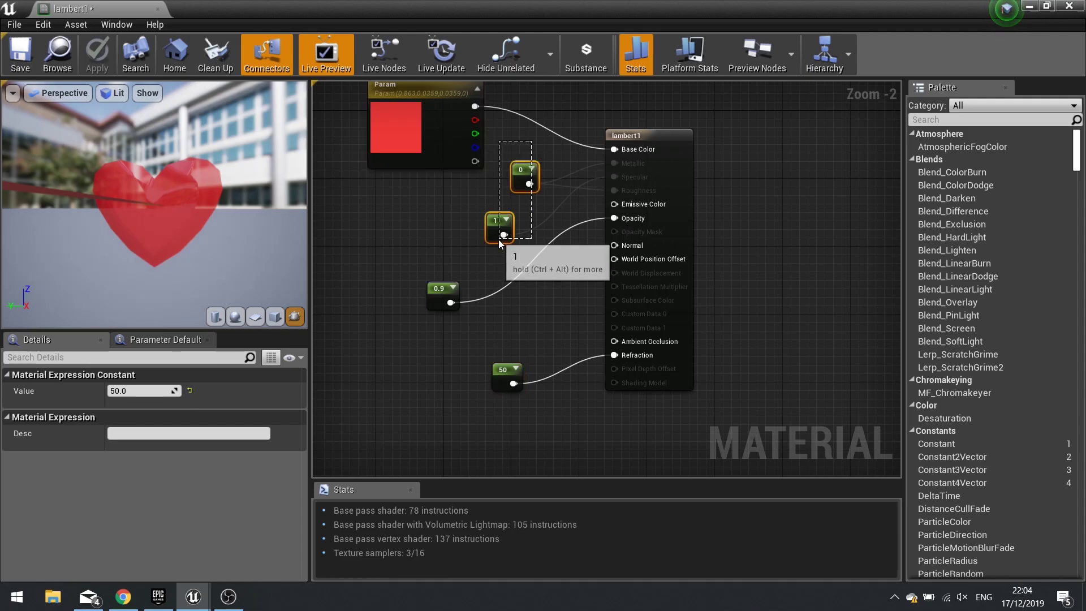
pyautogui.press('Delete')
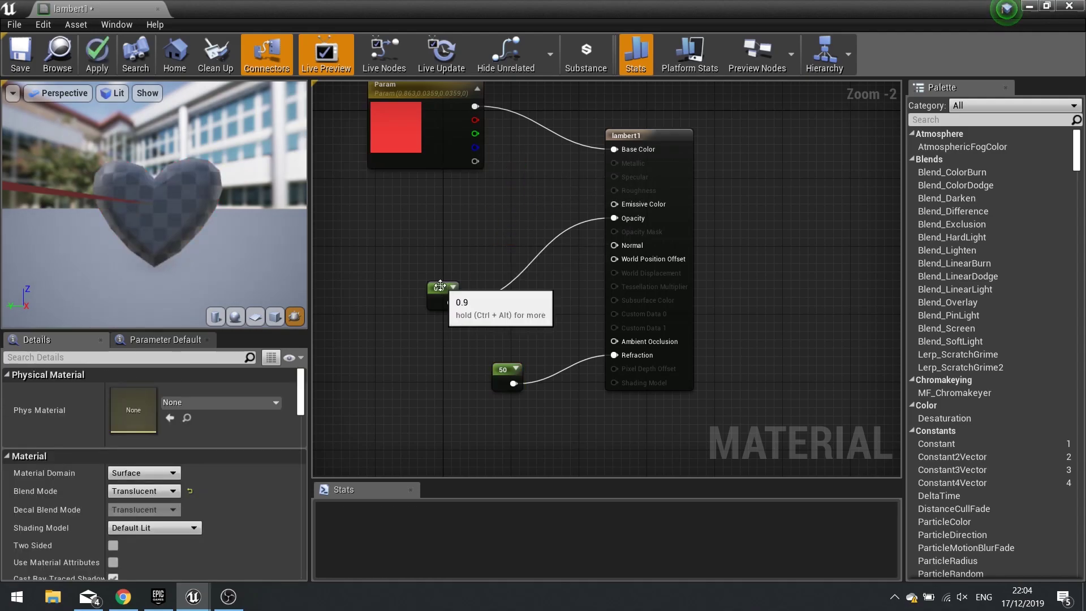
pyautogui.moveTo(437, 289); pyautogui.dragTo(527, 154)
pyautogui.moveTo(499, 384); pyautogui.dragTo(552, 378)
pyautogui.moveTo(521, 176); pyautogui.dragTo(550, 175)
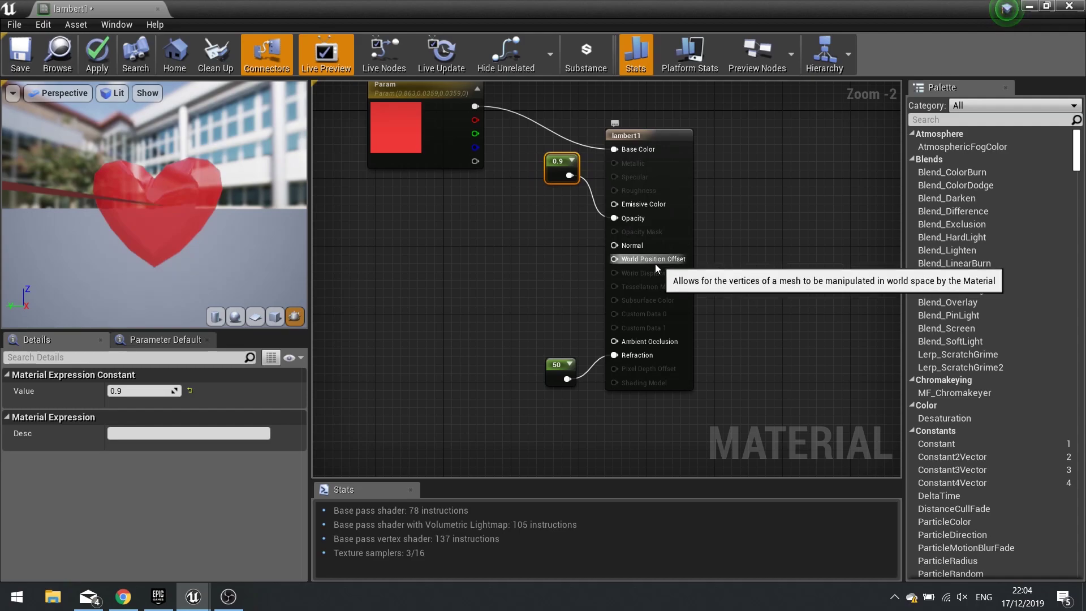
# - Add a Time node in the empty graph area on the input side of the other nodes
pyautogui.moveTo(483, 294); pyautogui.dragTo(692, 276, button='right')
pyautogui.rightClick(483, 293)
pyautogui.write('time')
pyautogui.press('Return')
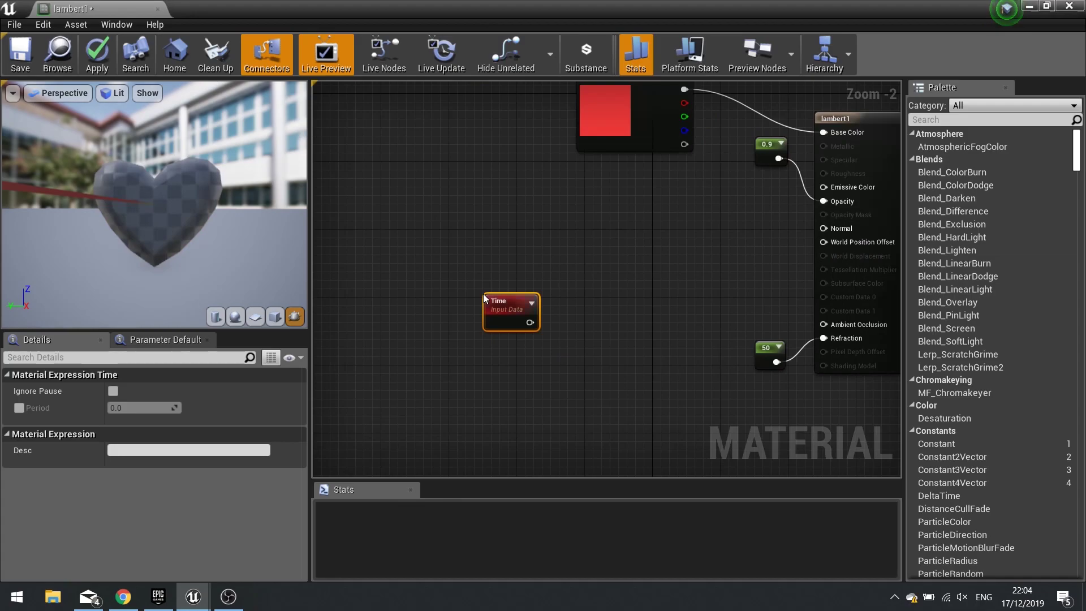
pyautogui.moveTo(483, 294); pyautogui.dragTo(414, 255)
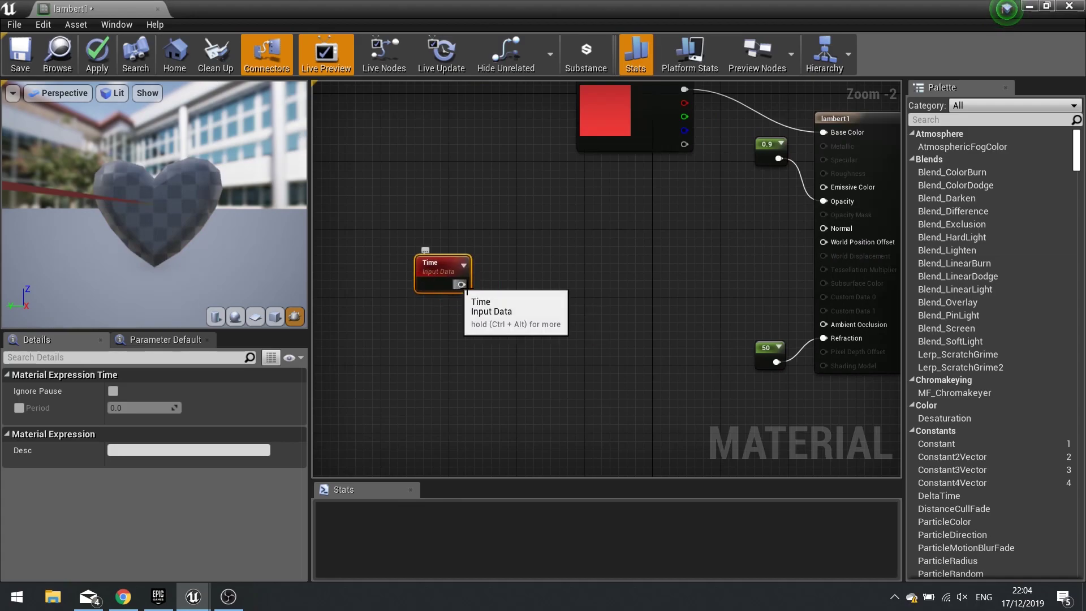
# - Add a Sine node beside the Time node and widen the gap between the two
pyautogui.rightClick(558, 311)
pyautogui.write('sine')
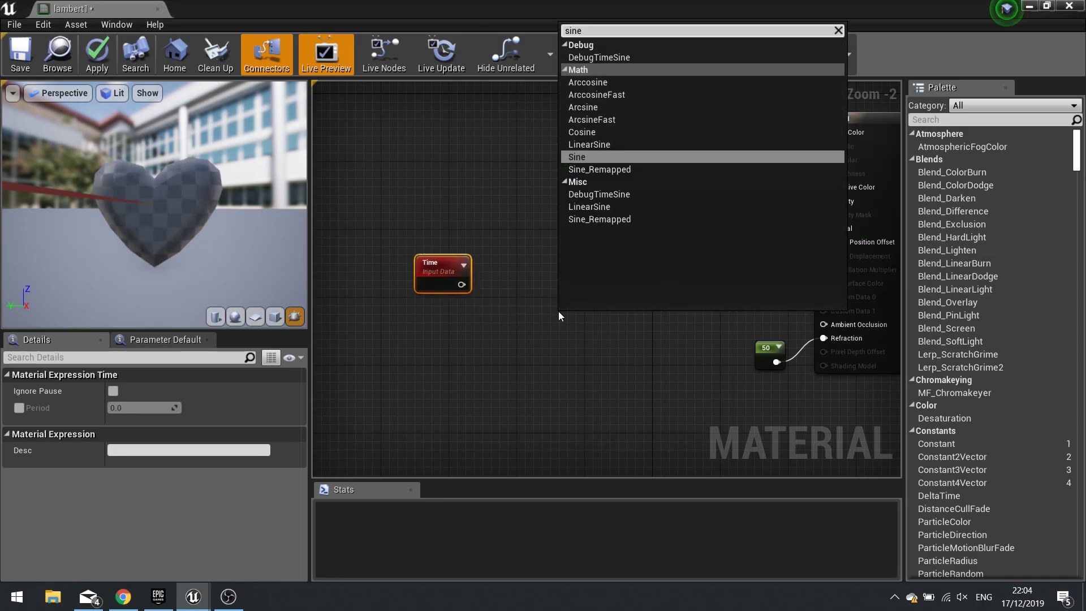
pyautogui.click(588, 157)
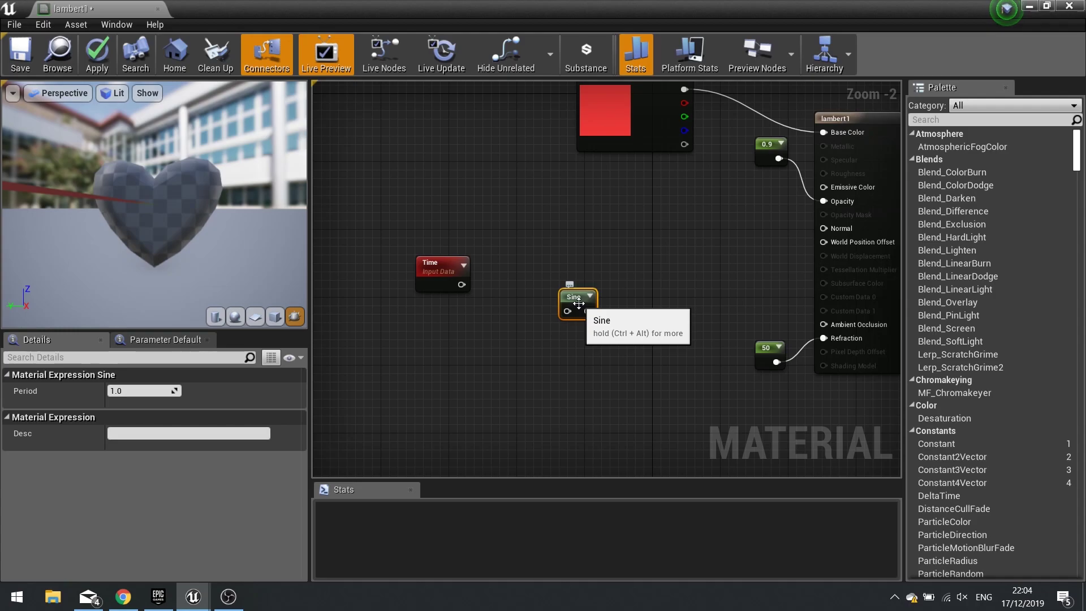
pyautogui.moveTo(578, 303); pyautogui.dragTo(576, 328)
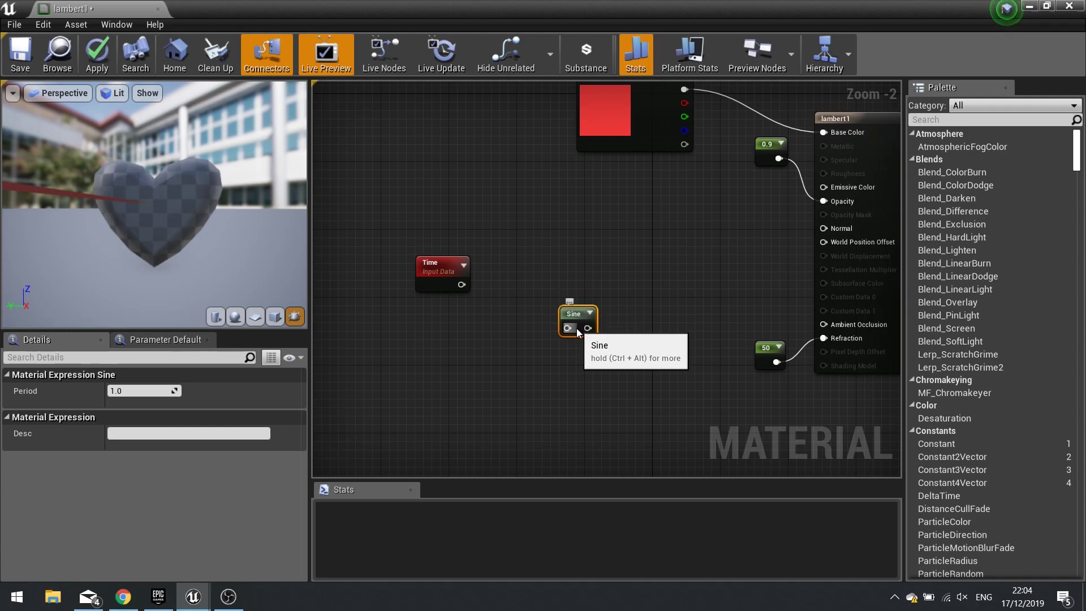
pyautogui.moveTo(574, 309); pyautogui.dragTo(565, 308)
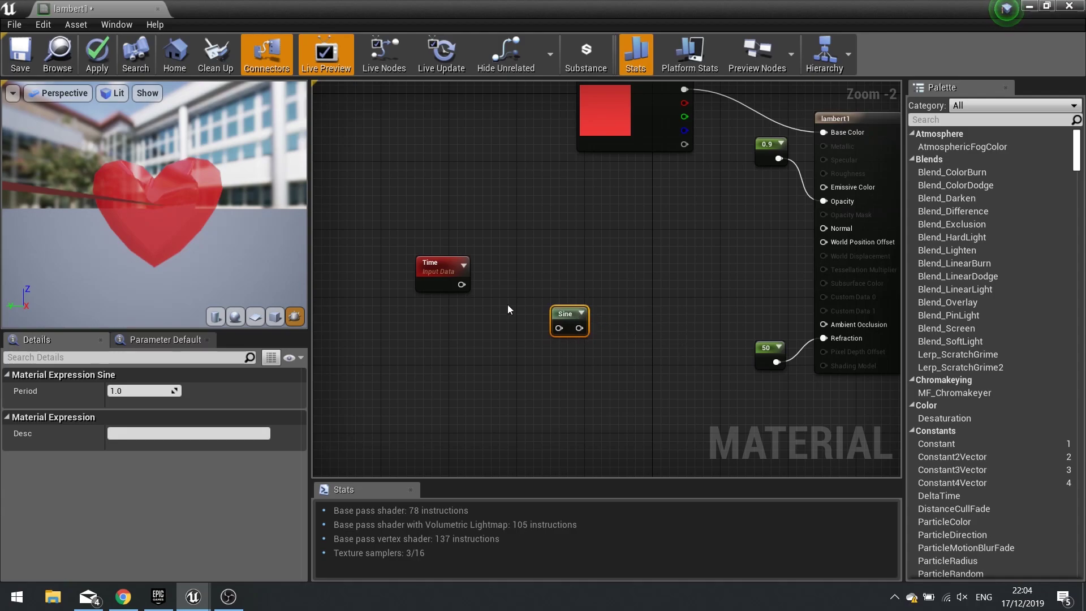
pyautogui.moveTo(462, 285); pyautogui.dragTo(399, 285)
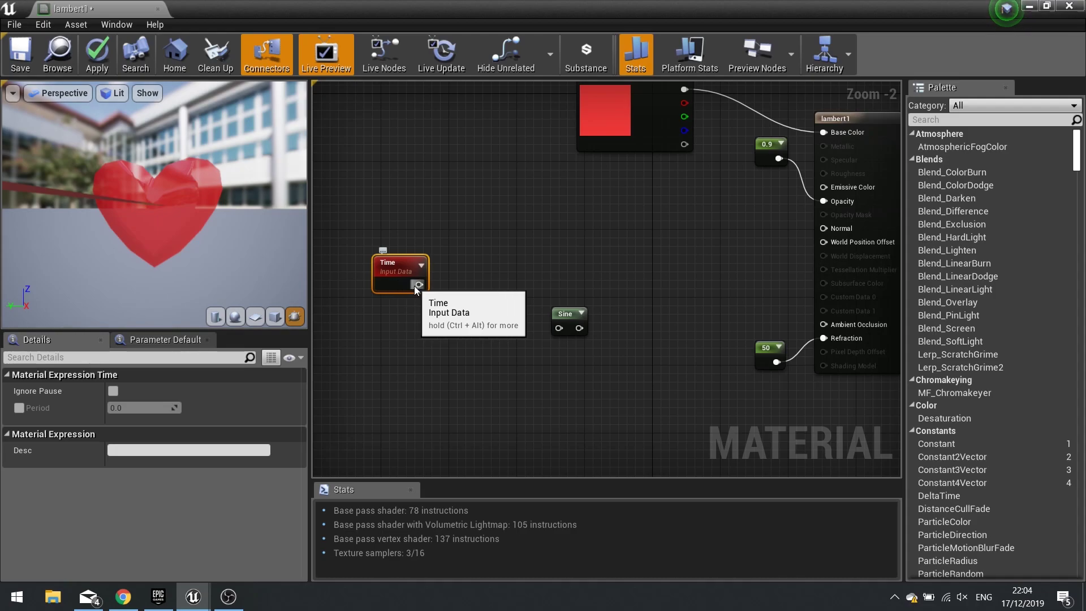
# - Insert a Multiply node with Const B 0.1 between Time and Sine, connect it to both and line the nodes up
pyautogui.moveTo(419, 285); pyautogui.dragTo(473, 334)
pyautogui.write('*')
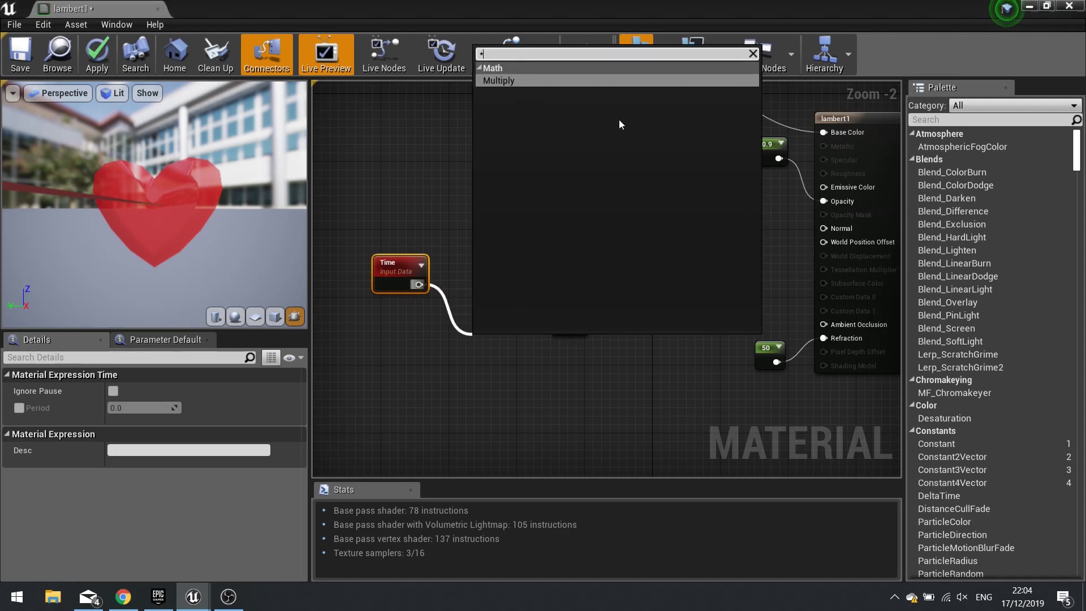
pyautogui.click(506, 81)
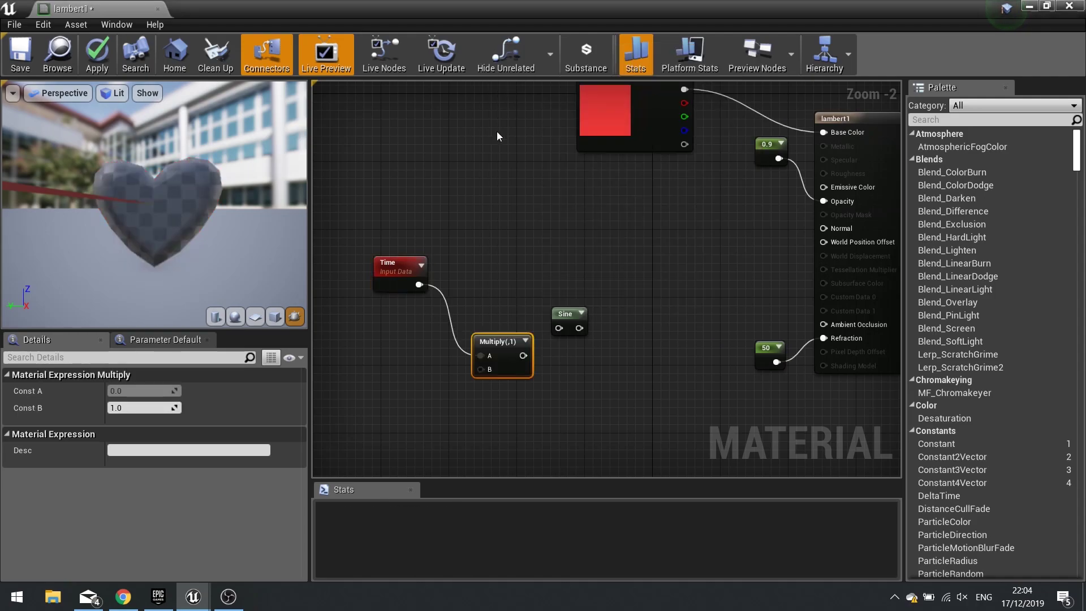
pyautogui.click(173, 408)
pyautogui.write('0.1')
pyautogui.press('Return')
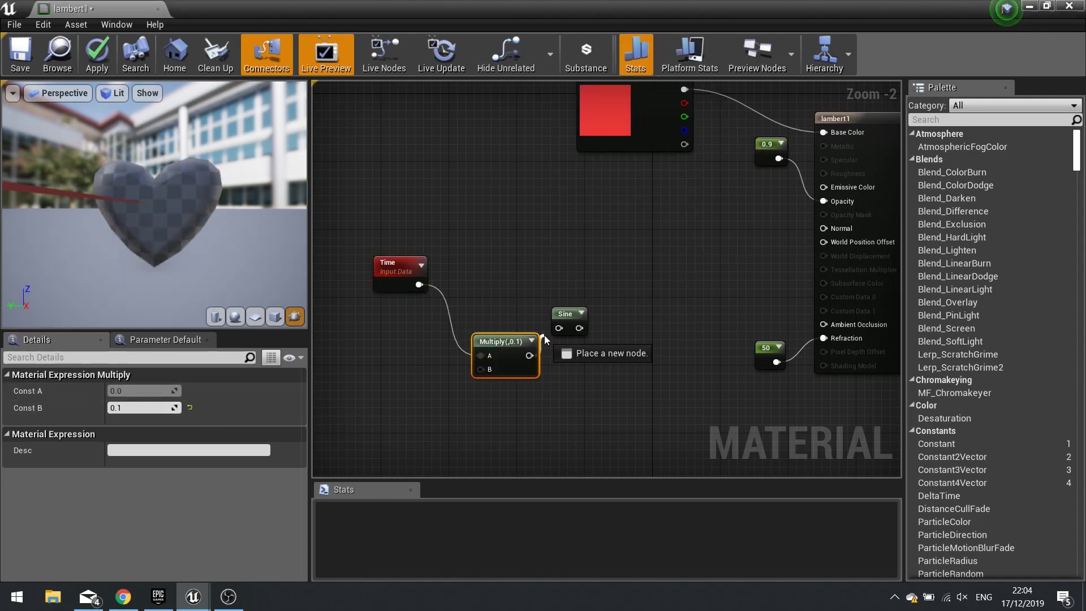
pyautogui.moveTo(499, 342); pyautogui.dragTo(484, 272)
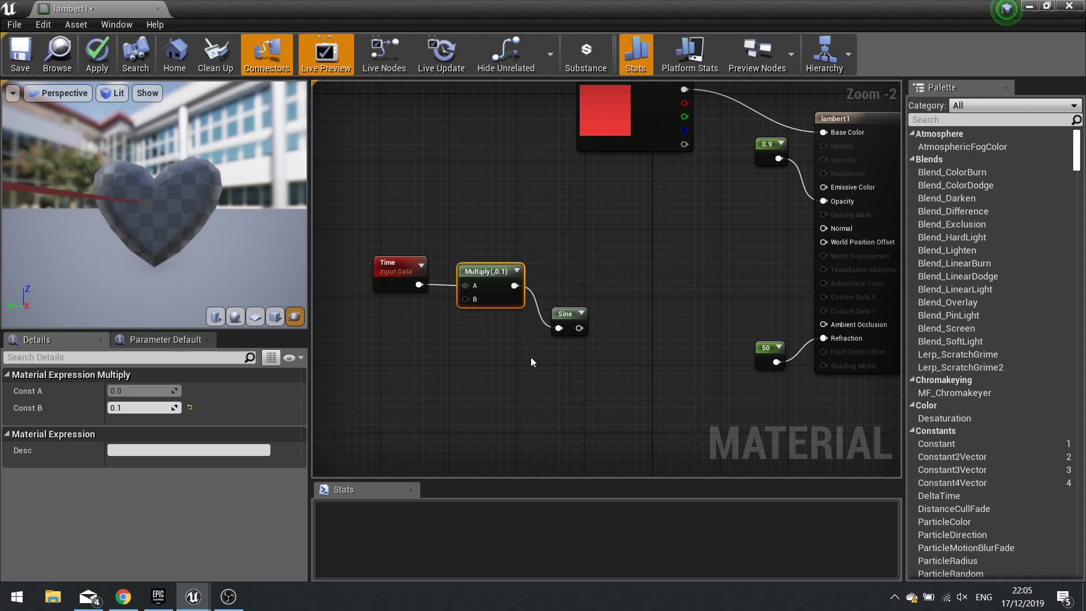
pyautogui.moveTo(530, 357); pyautogui.dragTo(436, 358, button='right')
pyautogui.moveTo(468, 311); pyautogui.dragTo(468, 269)
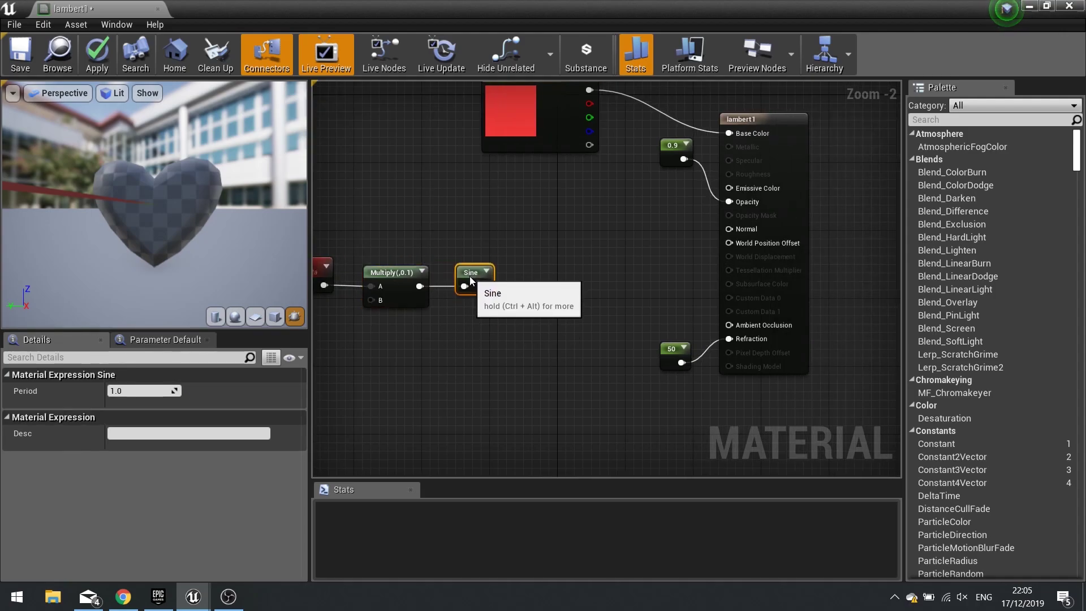
pyautogui.moveTo(490, 295); pyautogui.dragTo(439, 287, button='right')
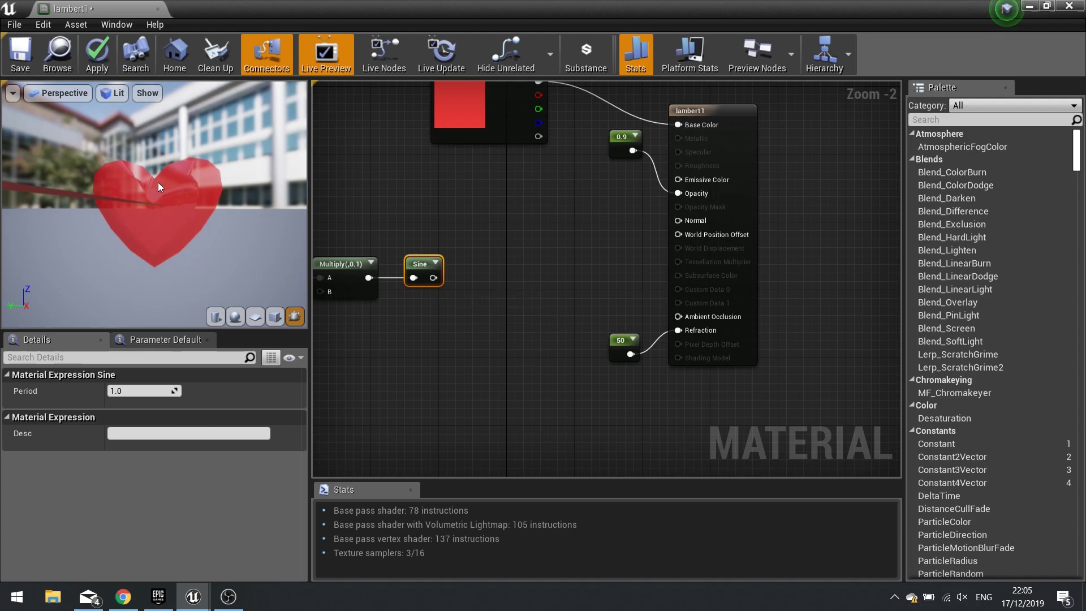
# - Feed the Sine output into a new Multiply node with Const B 40 and connect it to World Position Offset
pyautogui.moveTo(433, 277); pyautogui.dragTo(504, 284)
pyautogui.write('mu')
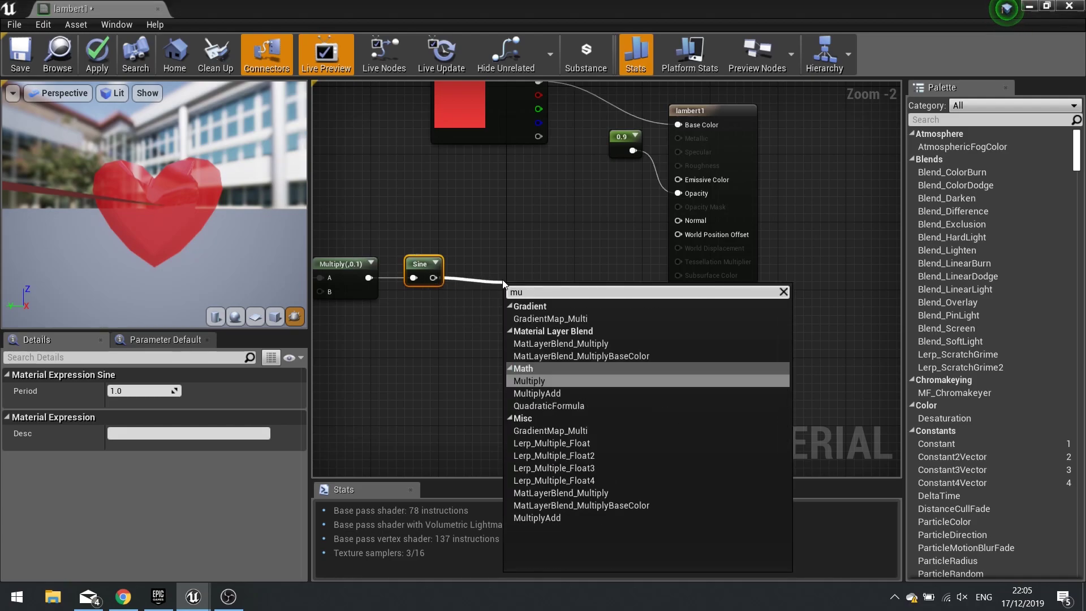
pyautogui.press('Return')
pyautogui.moveTo(503, 280); pyautogui.dragTo(492, 271)
pyautogui.click(144, 408)
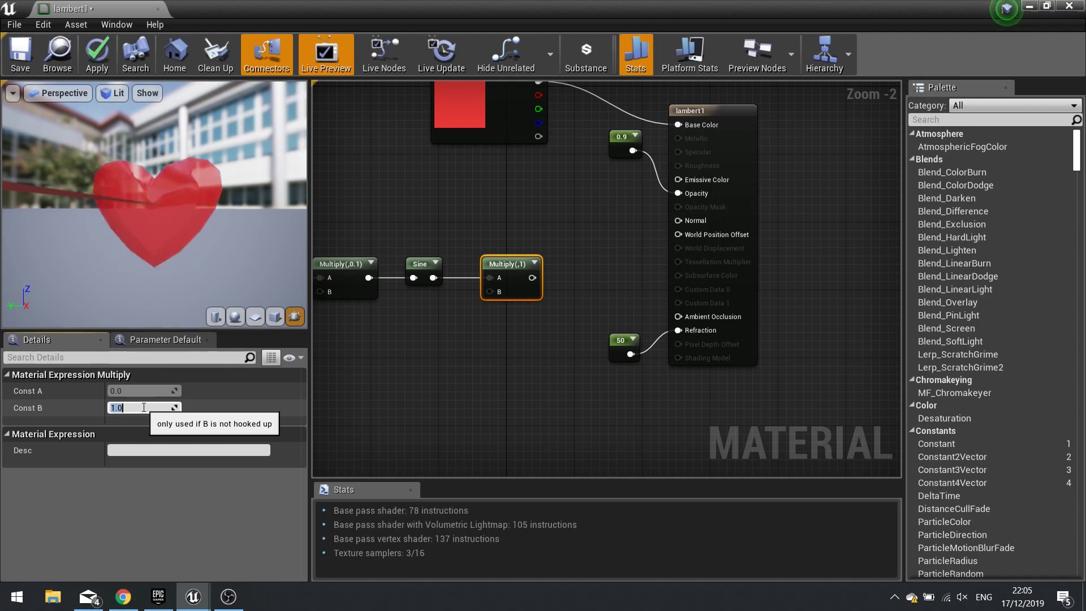
pyautogui.write('40')
pyautogui.press('Return')
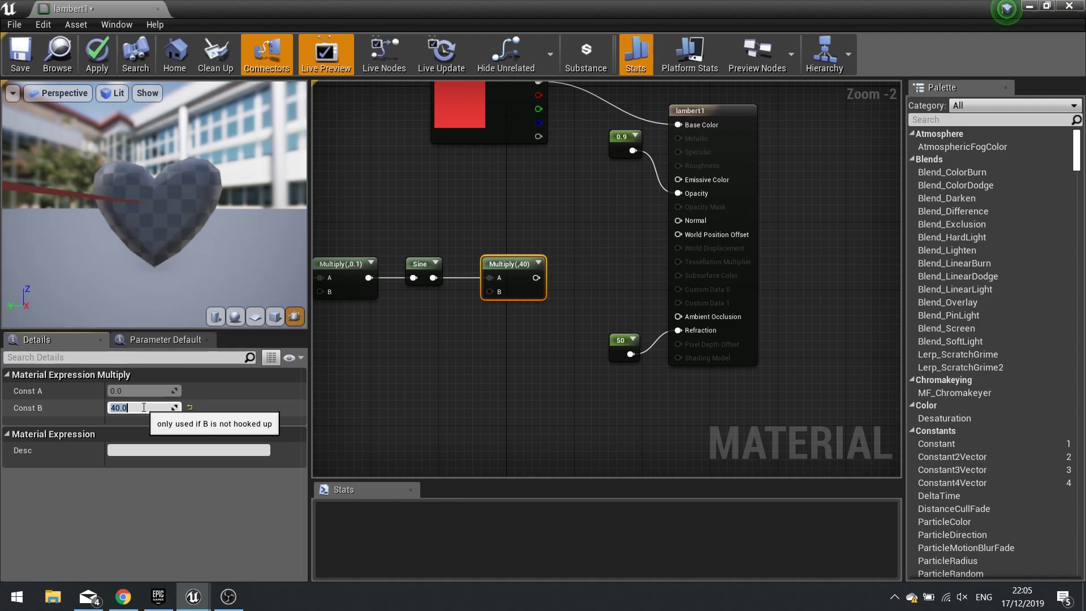
pyautogui.moveTo(536, 277); pyautogui.dragTo(688, 235)
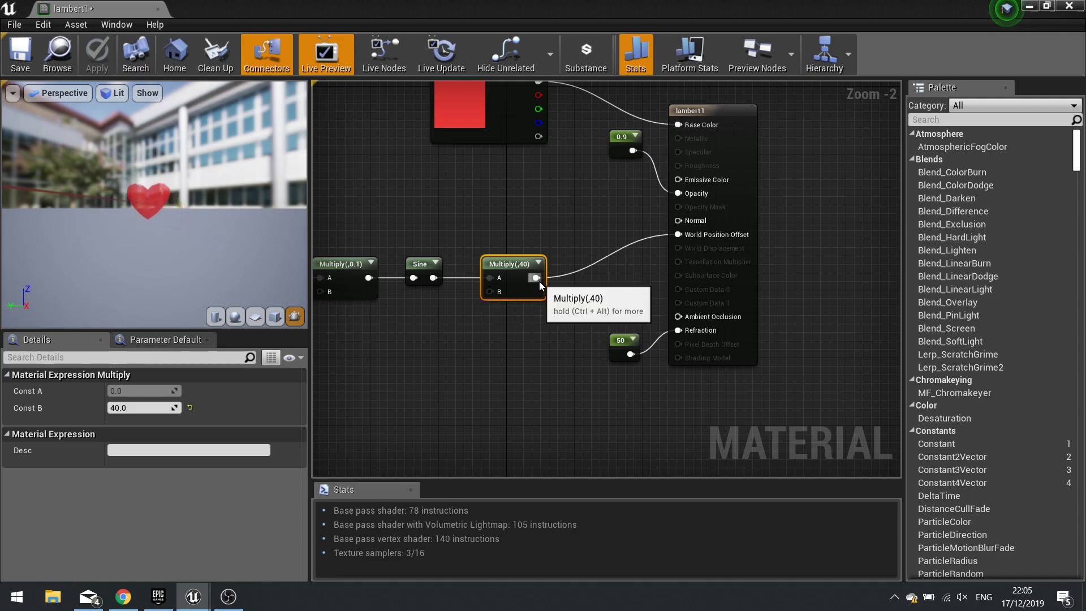
# - Insert another Multiply node between the Multiply by 40 and the World Position Offset input
pyautogui.moveTo(534, 278); pyautogui.dragTo(585, 295)
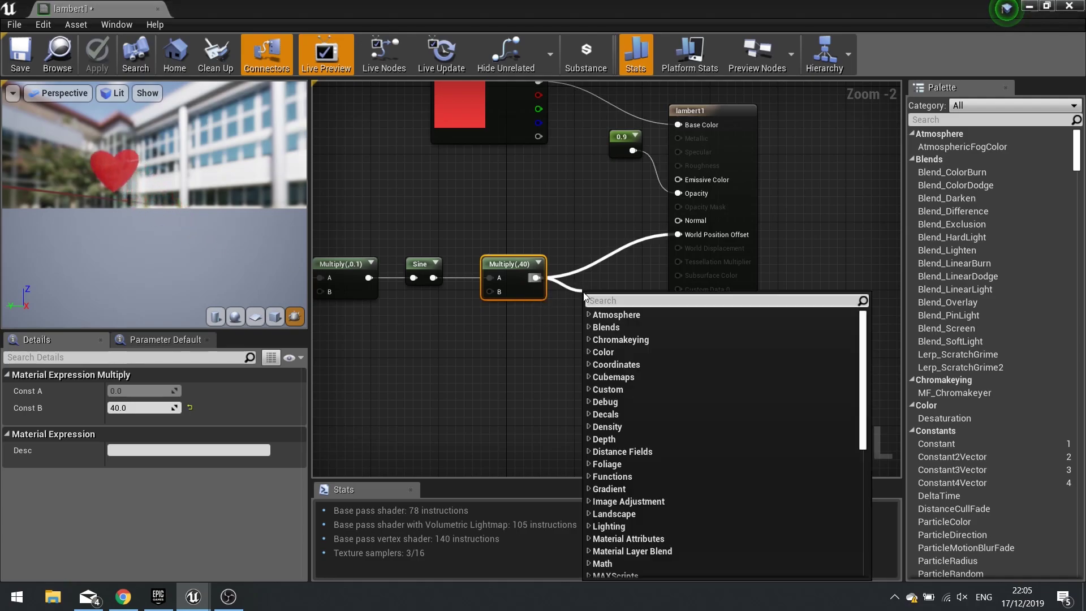
pyautogui.write('*')
pyautogui.press('Return')
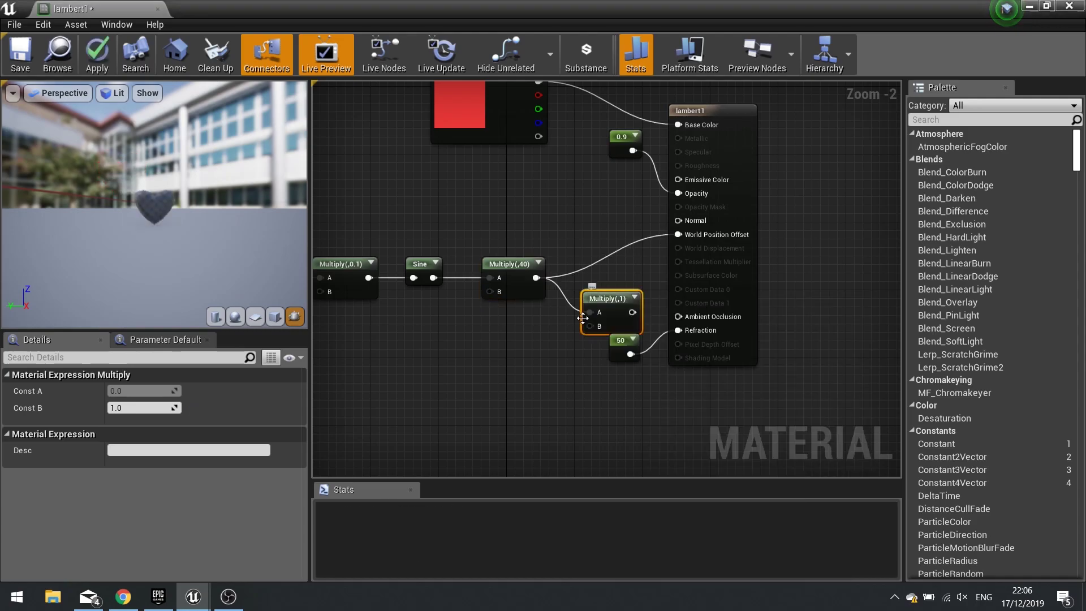
pyautogui.moveTo(626, 312); pyautogui.dragTo(606, 279)
# - Add a Constant3Vector node below the chain and connect it to the B input of the last Multiply node
pyautogui.click(489, 375)
pyautogui.press('3')
pyautogui.click(468, 376)
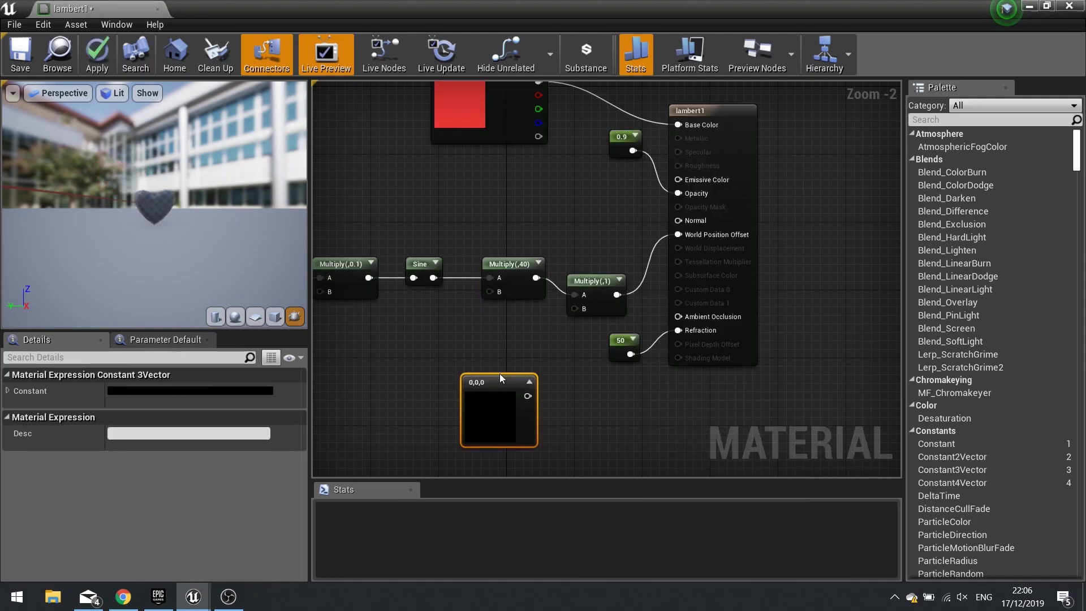
pyautogui.moveTo(526, 397); pyautogui.dragTo(574, 309)
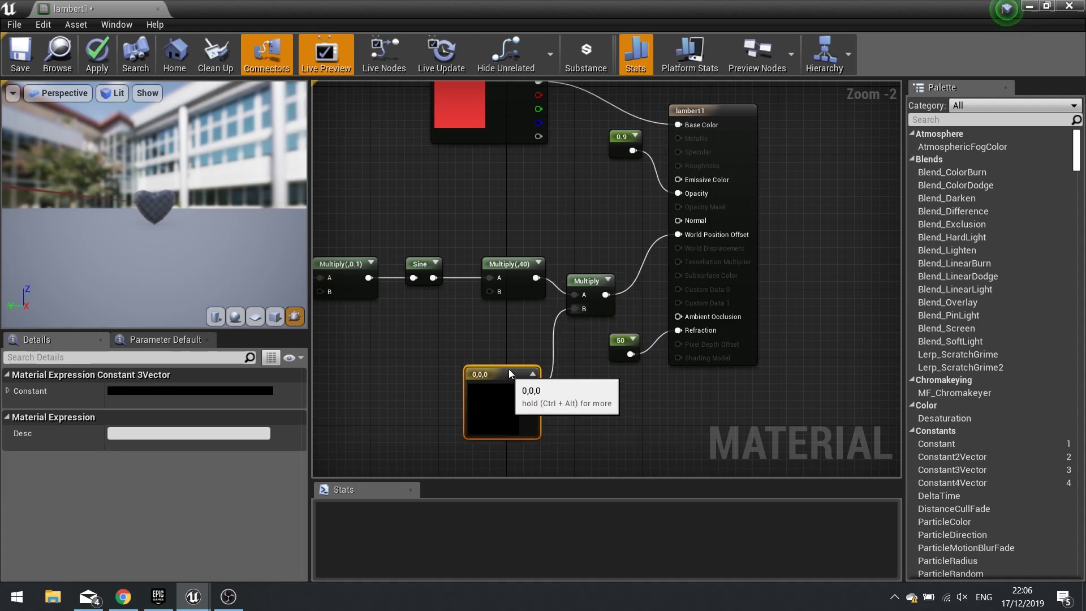
# - Move the Constant3Vector node closer to the last Multiply node and set its constant to blue (0, 0, 1)
pyautogui.moveTo(508, 381); pyautogui.dragTo(520, 334)
pyautogui.click(217, 391)
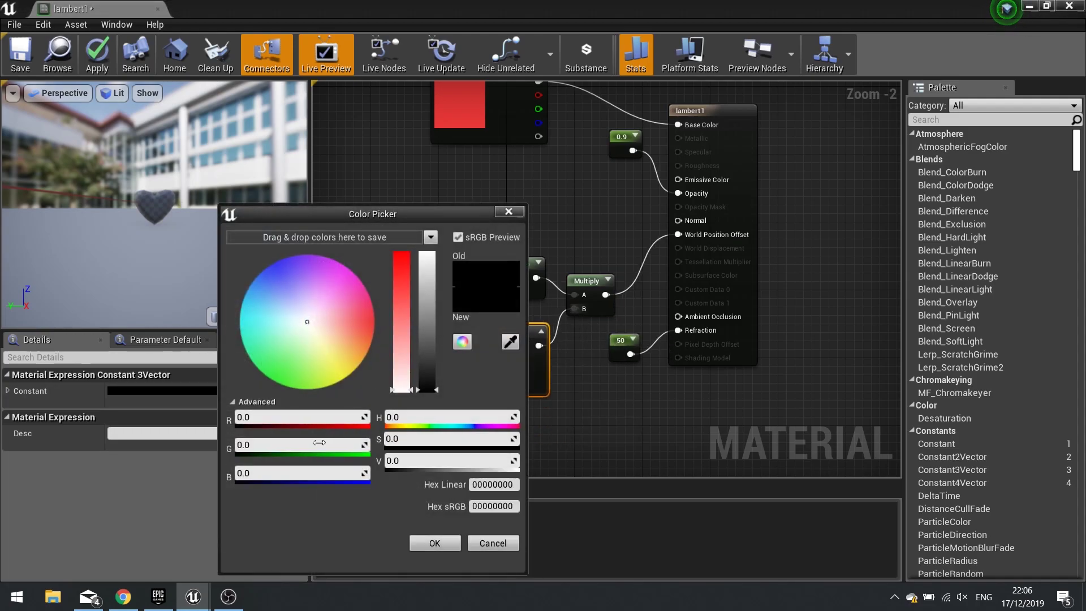
pyautogui.moveTo(290, 470); pyautogui.dragTo(369, 471)
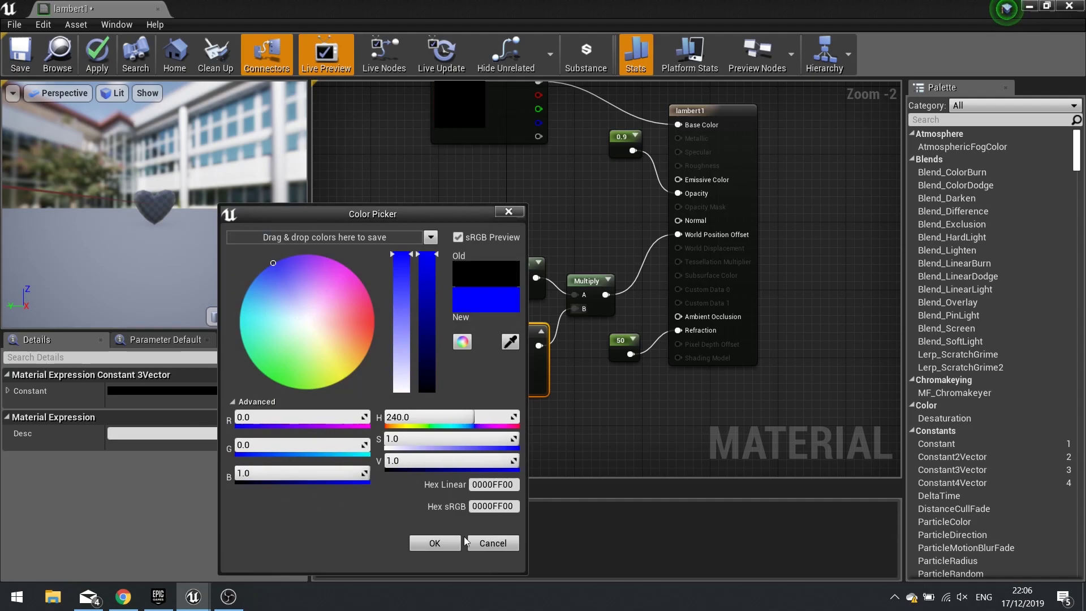
pyautogui.click(445, 545)
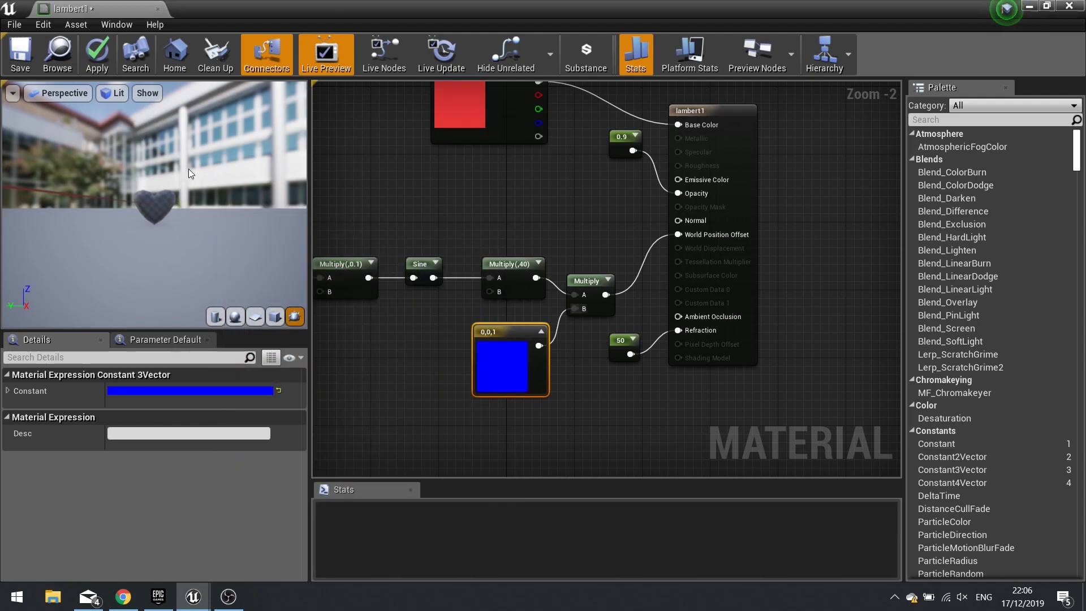
# - Move the whole World Position Offset node chain farther from the lambert1 node, apply the material and check the heart in the preview
pyautogui.moveTo(557, 362); pyautogui.dragTo(559, 336, button='right')
pyautogui.moveTo(624, 353); pyautogui.dragTo(332, 216)
pyautogui.moveTo(461, 238); pyautogui.dragTo(330, 230)
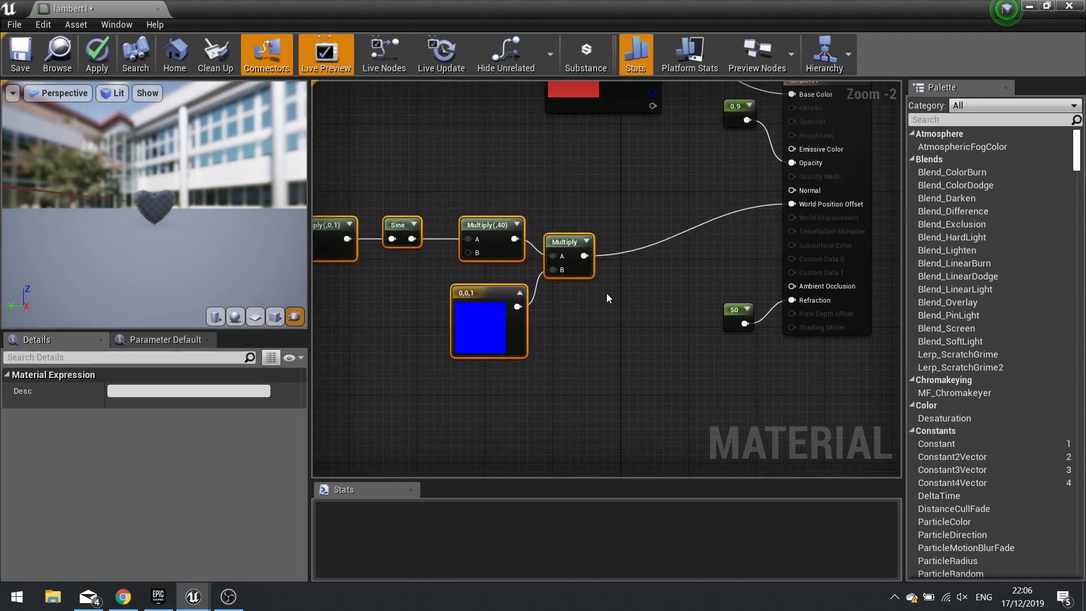
pyautogui.moveTo(587, 244); pyautogui.dragTo(525, 192)
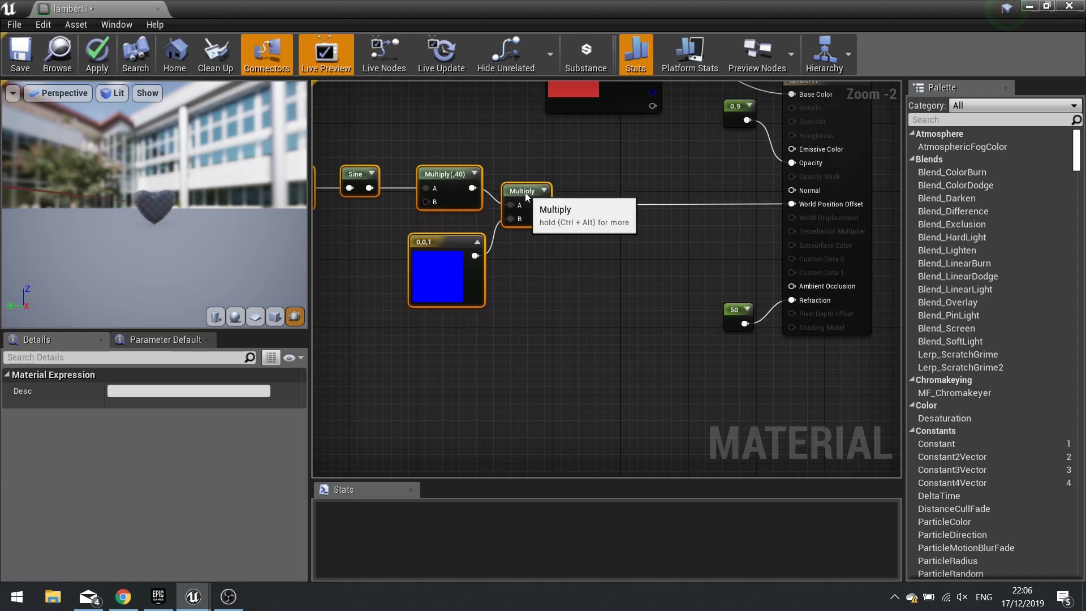
pyautogui.click(555, 258)
pyautogui.click(104, 65)
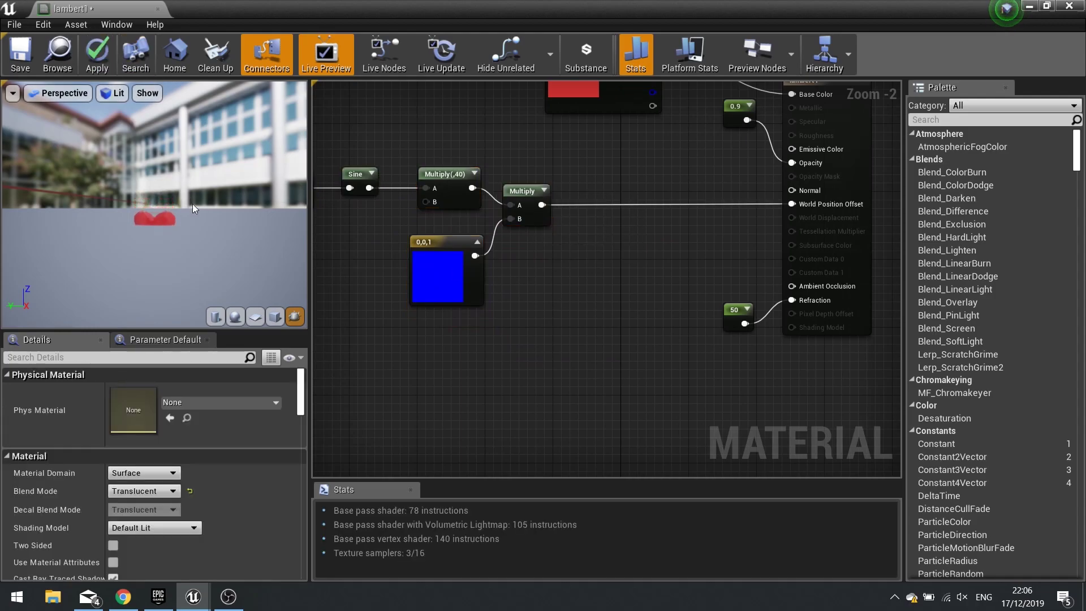
pyautogui.moveTo(161, 244); pyautogui.dragTo(162, 244)
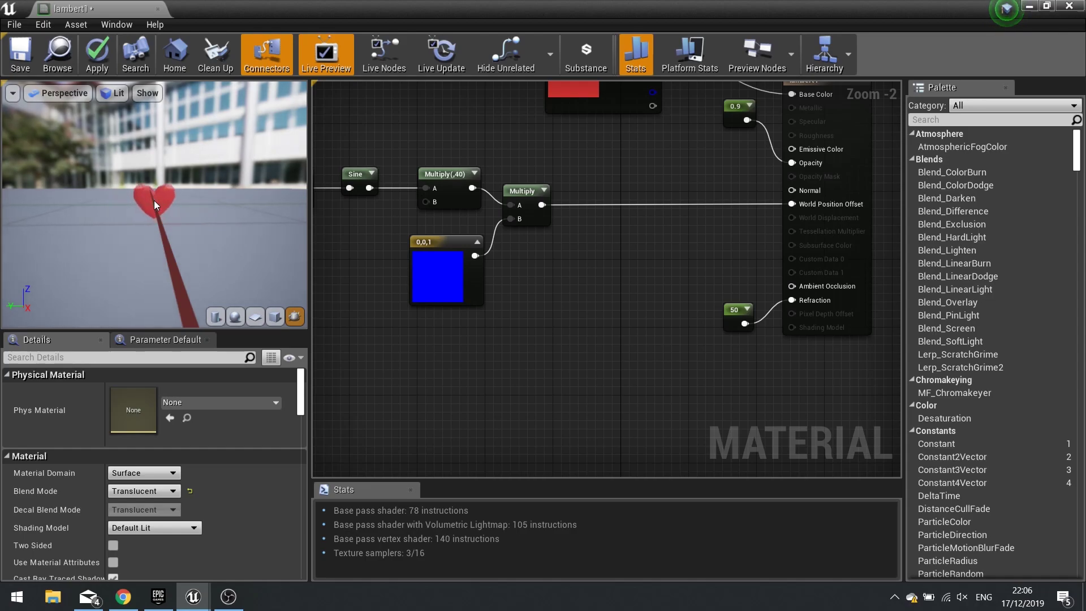
# - Insert an Add node with Const B 35 between the last Multiply and World Position Offset, and apply the material
pyautogui.moveTo(542, 205); pyautogui.dragTo(600, 204)
pyautogui.write('add')
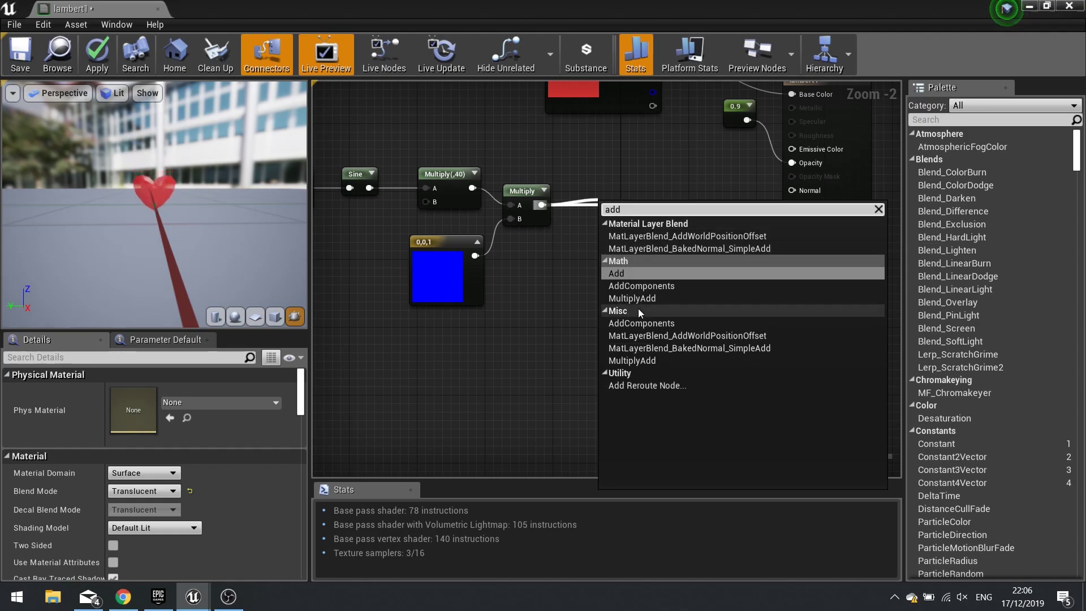
pyautogui.click(633, 276)
pyautogui.moveTo(634, 205); pyautogui.dragTo(792, 203)
pyautogui.click(143, 406)
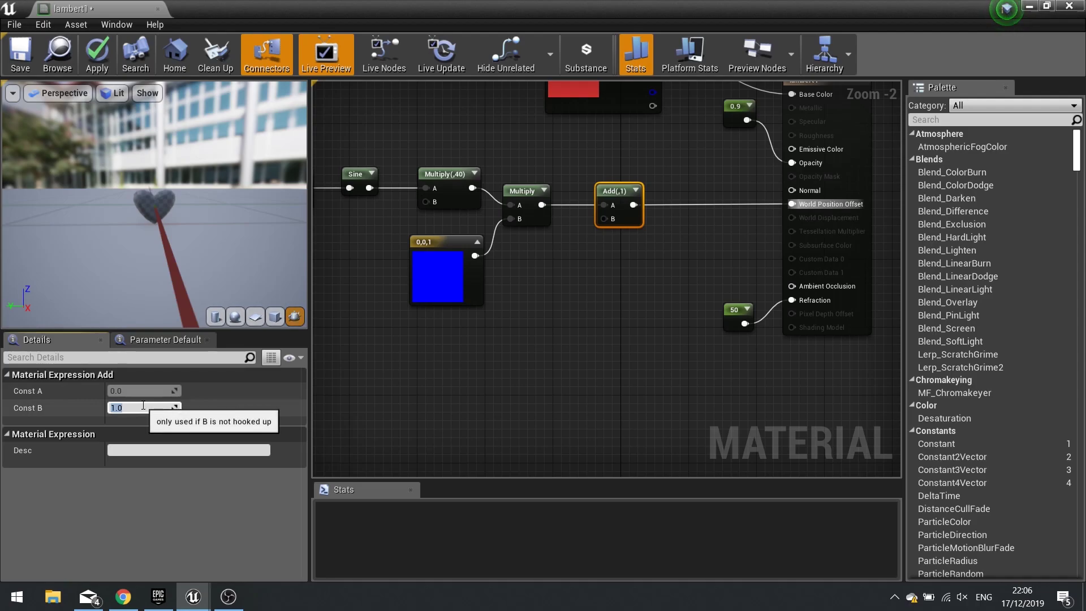
pyautogui.press('Return')
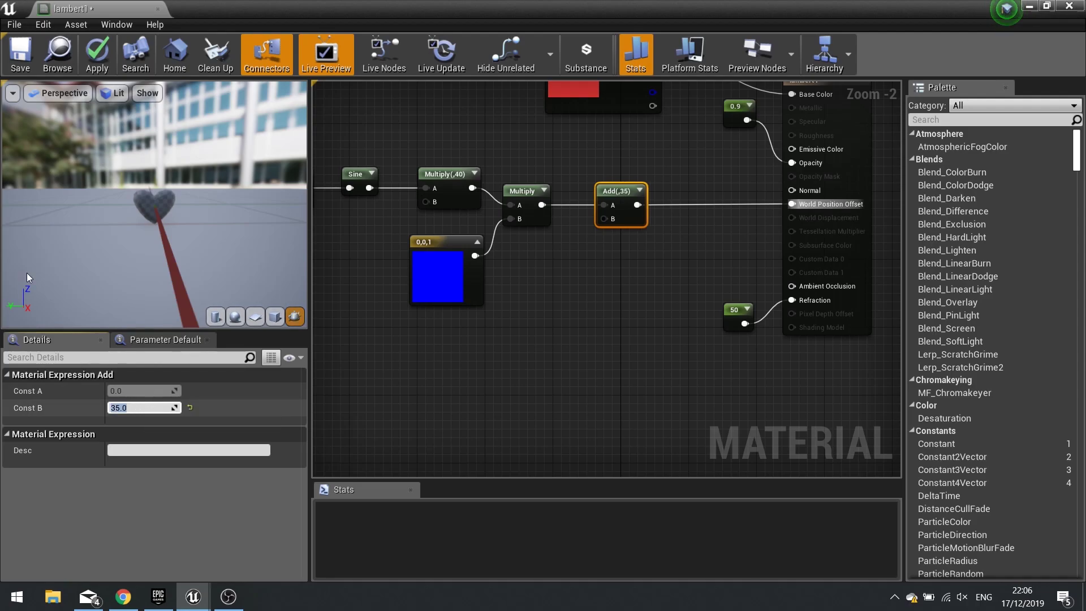
pyautogui.click(104, 73)
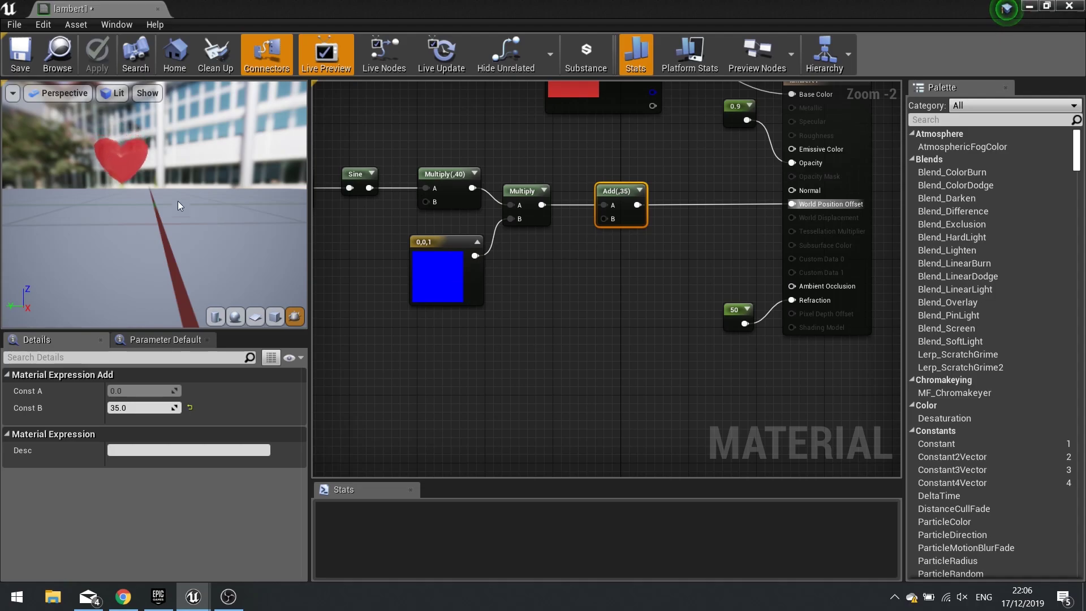
# - Relocate the Add node between the Multiply by 40 and the last Multiply, set its Const B to 45 and apply the material
pyautogui.keyDown('alt'); pyautogui.click(610, 206); pyautogui.keyUp('alt')
pyautogui.keyDown('alt'); pyautogui.click(640, 206); pyautogui.keyUp('alt')
pyautogui.moveTo(612, 192); pyautogui.dragTo(426, 107)
pyautogui.click(507, 222)
pyautogui.keyDown('ctrl'); pyautogui.click(470, 245); pyautogui.keyUp('ctrl')
pyautogui.moveTo(470, 245); pyautogui.dragTo(604, 246)
pyautogui.moveTo(427, 99); pyautogui.dragTo(475, 188)
pyautogui.moveTo(548, 188); pyautogui.dragTo(798, 206)
pyautogui.click(141, 407)
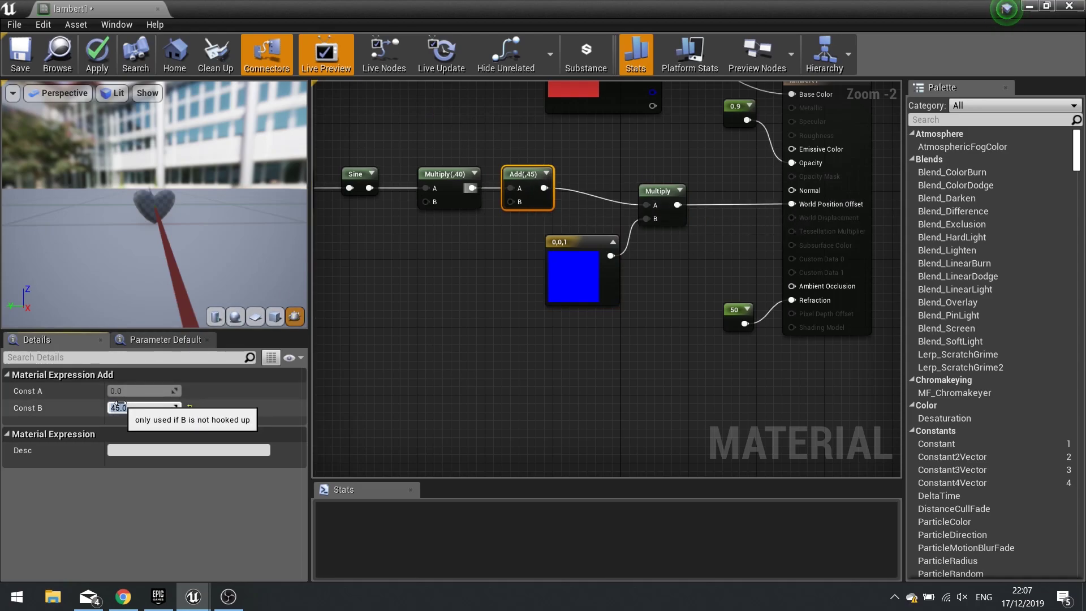
pyautogui.click(97, 54)
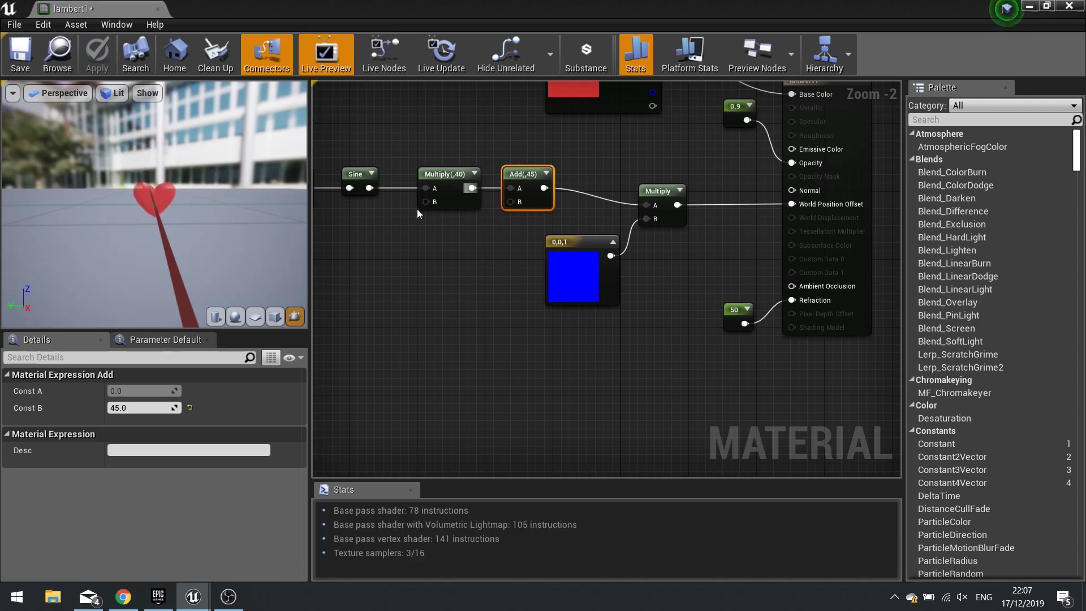
# - Set Const B of the Multiply node after Sine to 20, apply the material and close its editor
pyautogui.click(449, 190)
pyautogui.click(139, 408)
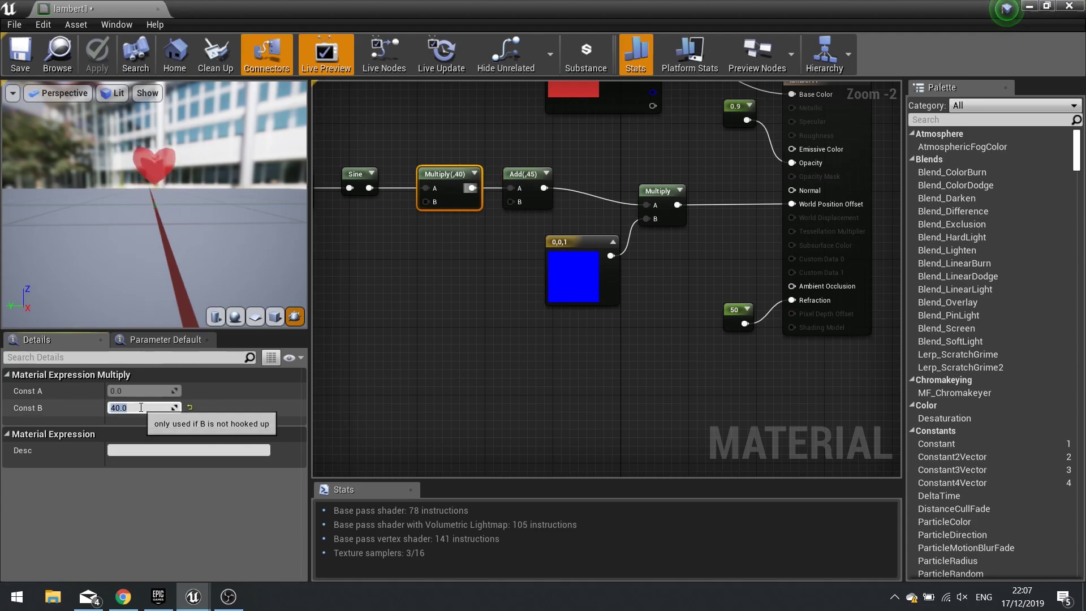
pyautogui.write('20')
pyautogui.press('Return')
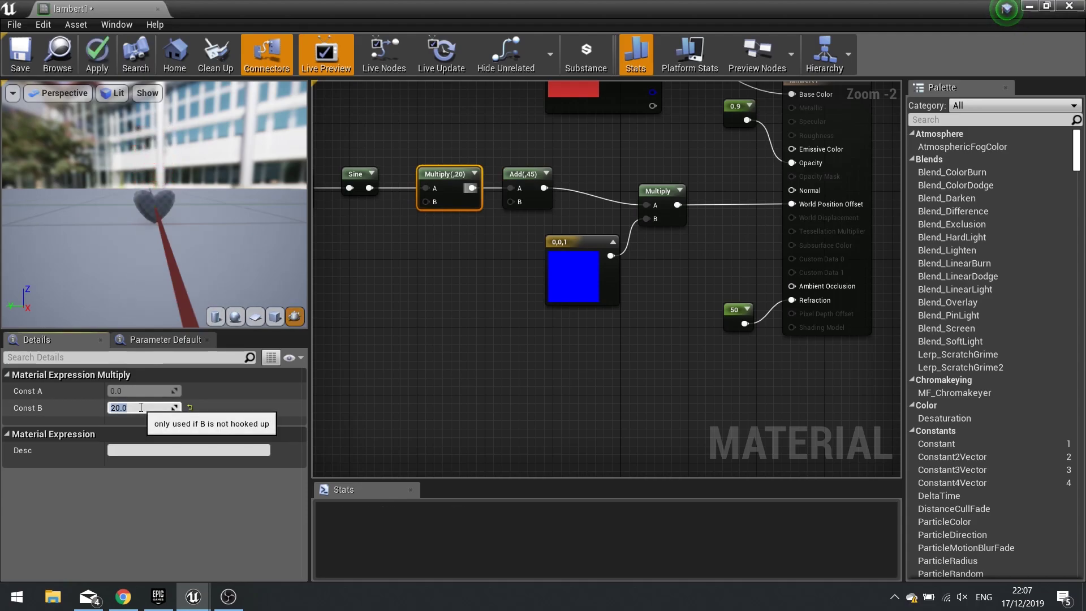
pyautogui.click(107, 44)
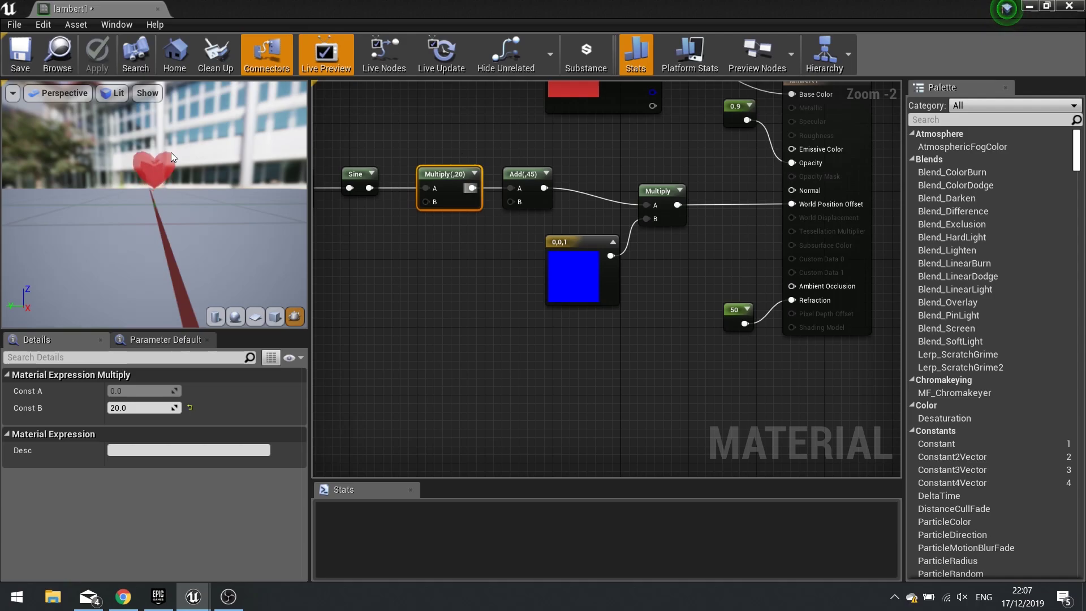
pyautogui.click(1070, 6)
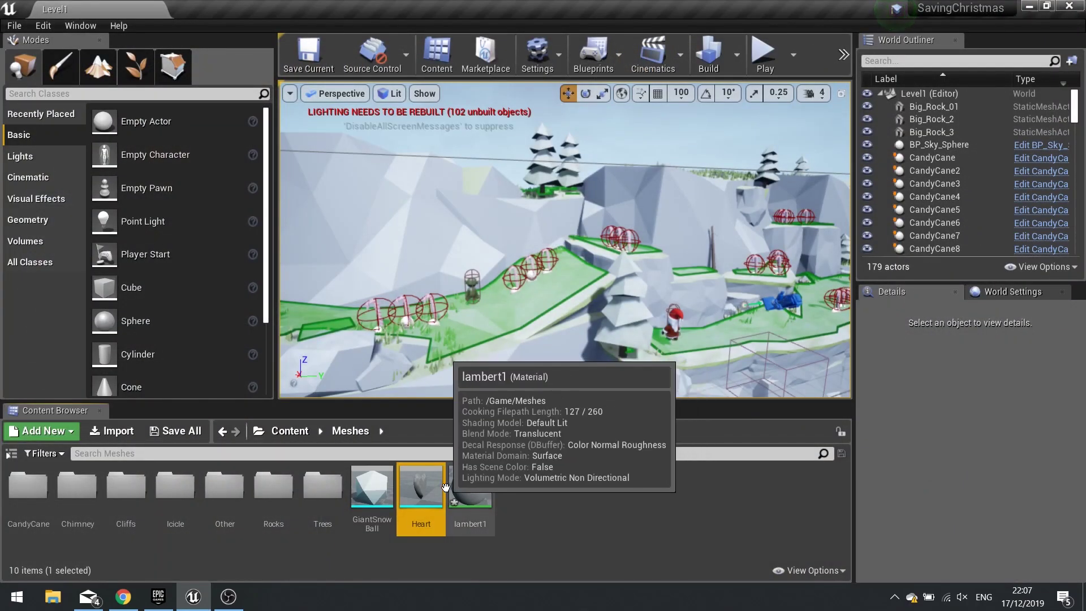
# - Rename the lambert1 material in the Meshes folder to Heart_Mat
pyautogui.click(473, 516)
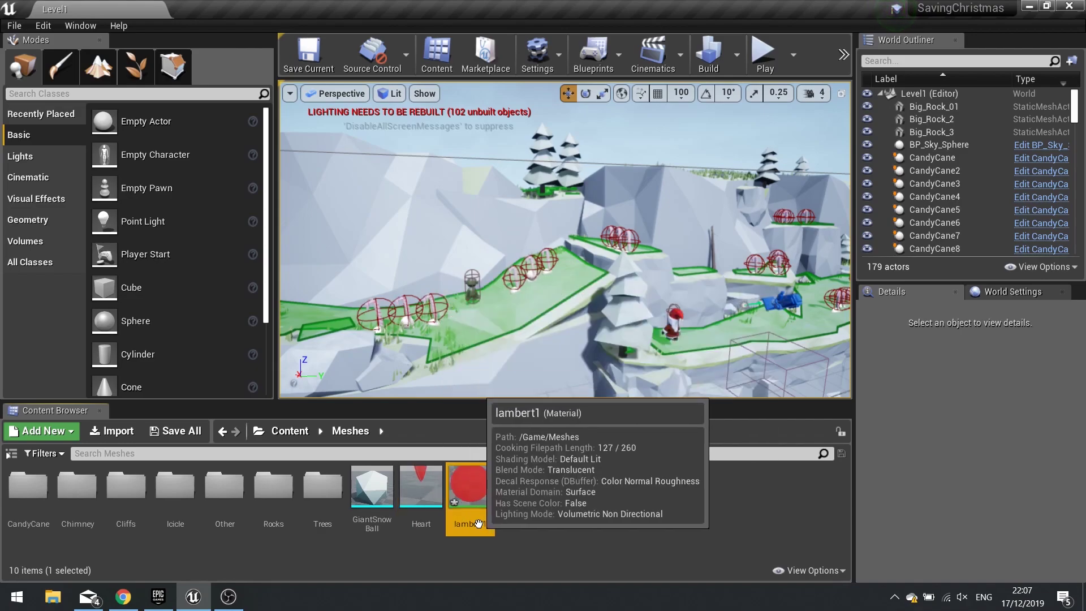
pyautogui.click(481, 525)
pyautogui.write('Heart')
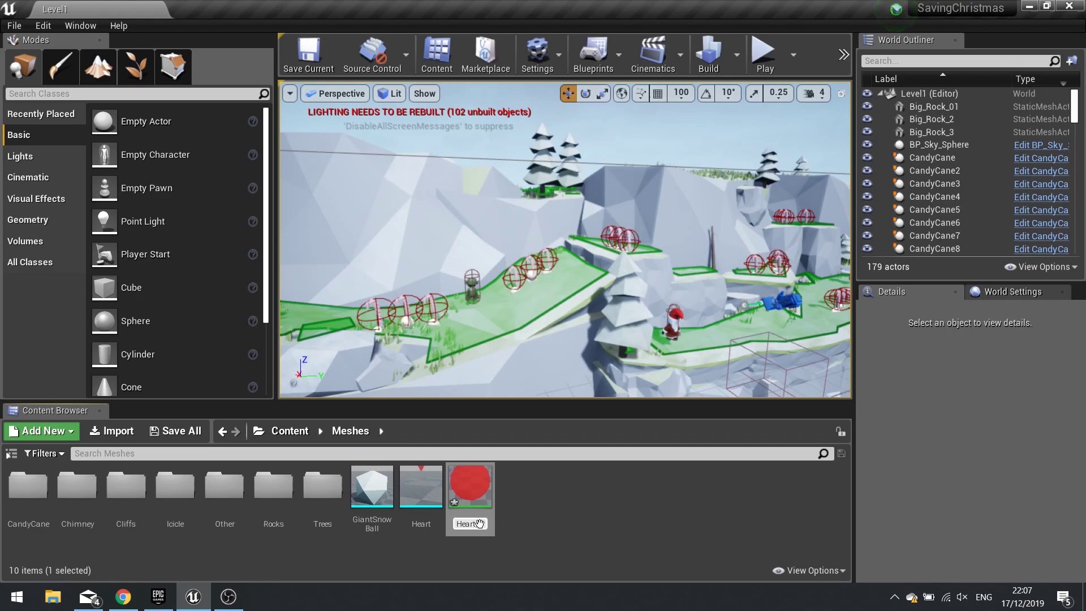
pyautogui.press('Return')
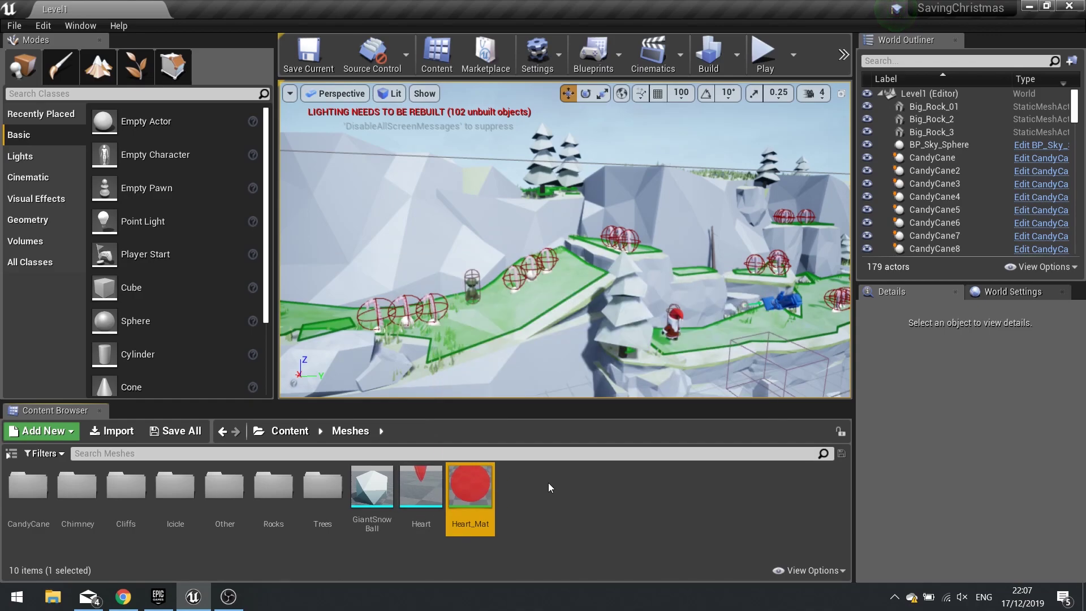
# - Create an Actor-based Blueprint Class named HeartPickup in the Meshes folder
pyautogui.rightClick(548, 483)
pyautogui.click(610, 208)
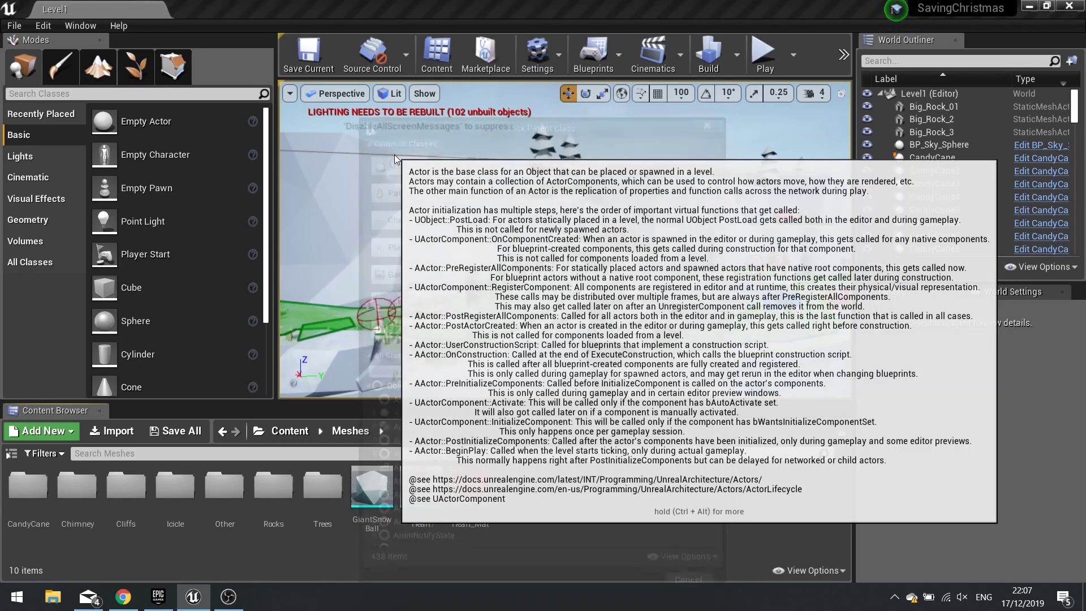
pyautogui.click(395, 154)
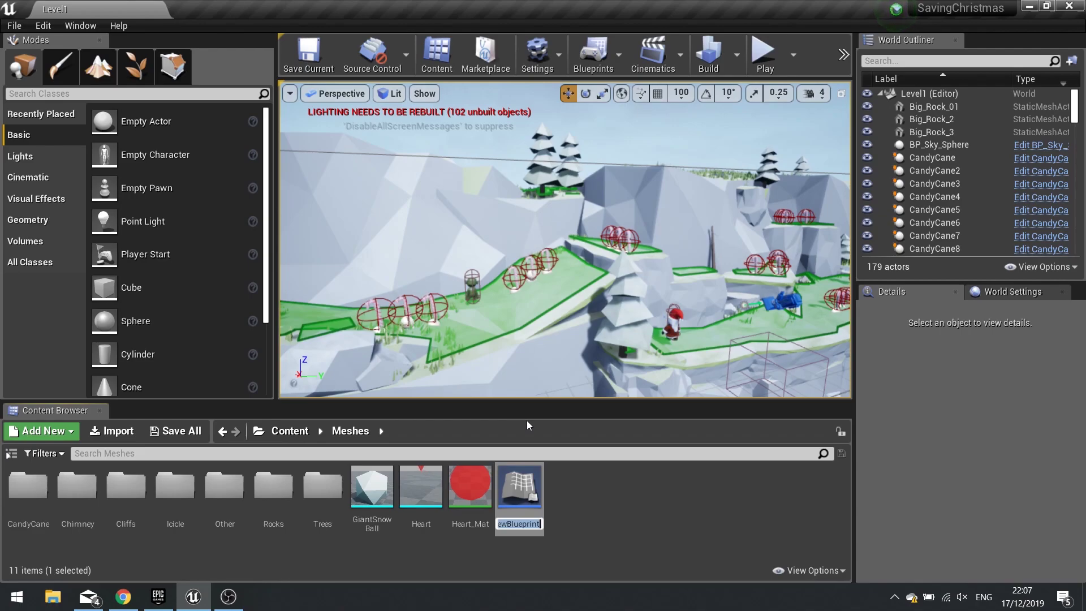
pyautogui.write('Hea')
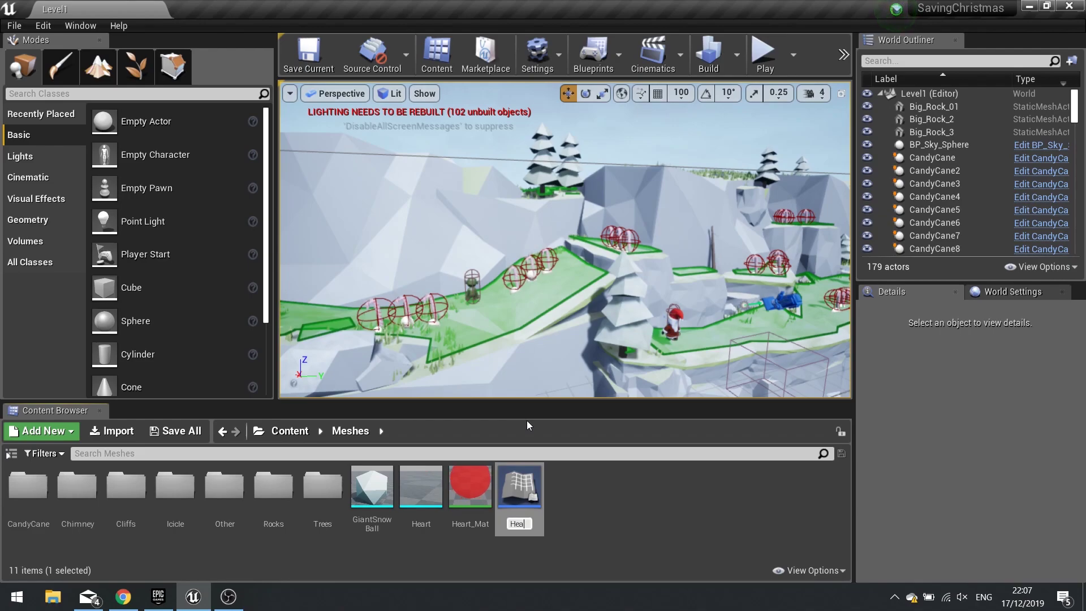
pyautogui.write('rtPickup')
pyautogui.press('Return')
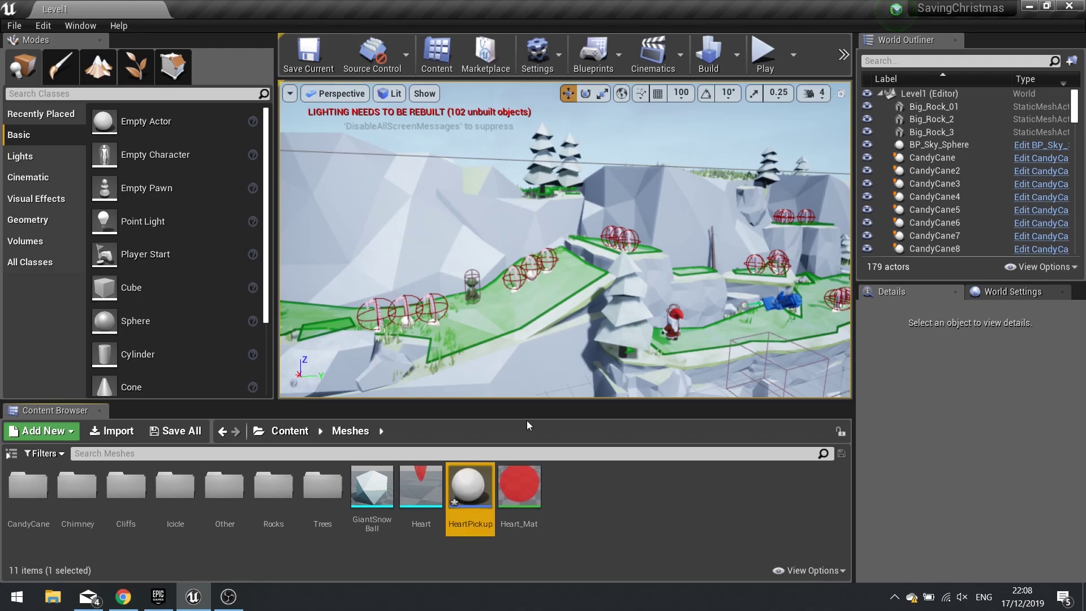
# - Open the HeartPickup blueprint, widen its details area and add a Static Mesh component
pyautogui.doubleClick(479, 486)
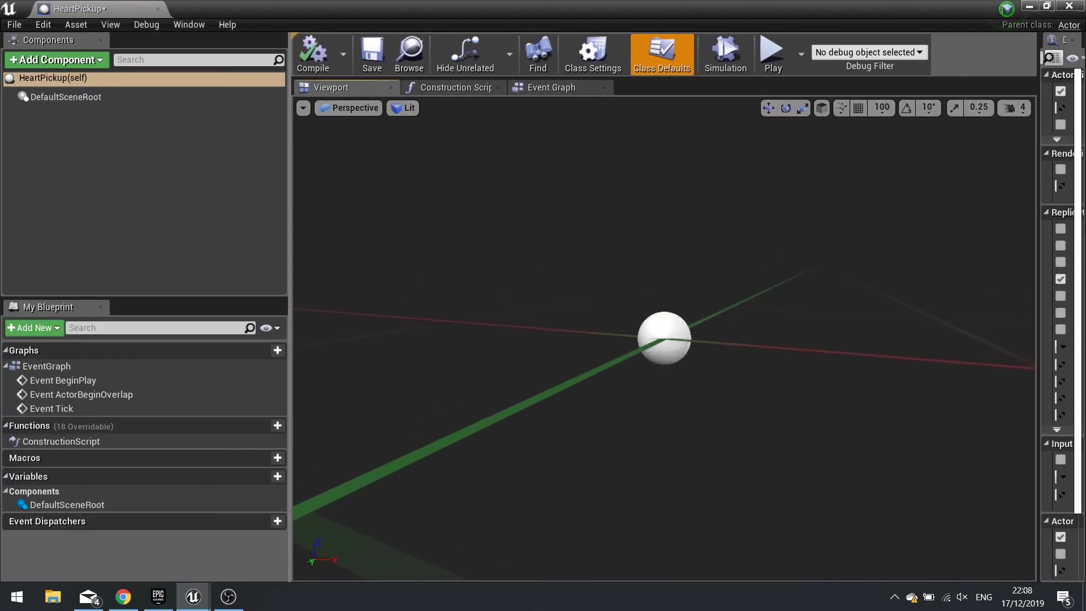
pyautogui.moveTo(1046, 196); pyautogui.dragTo(846, 198)
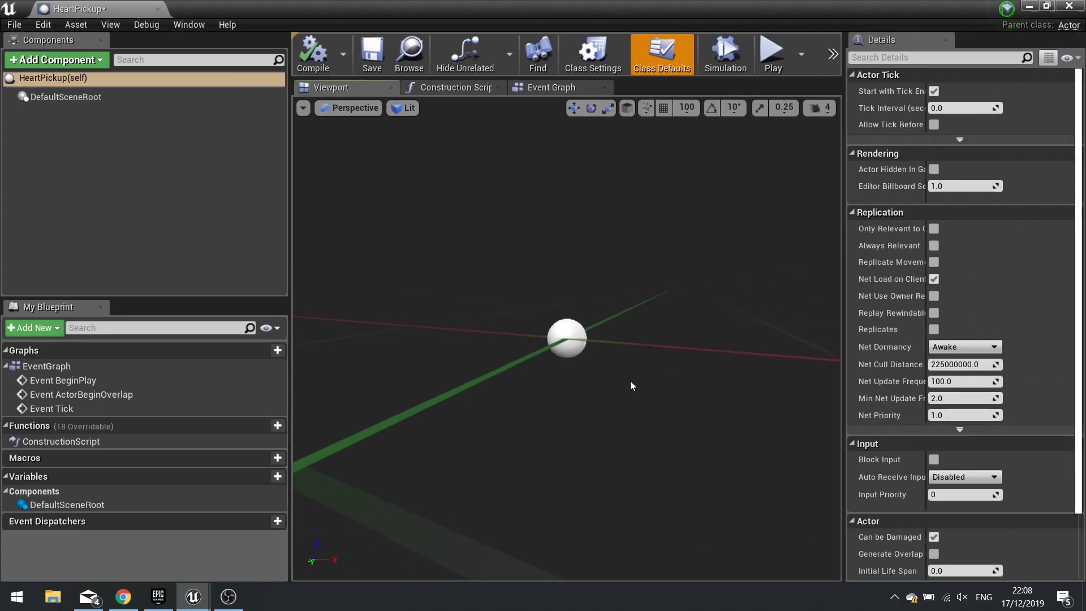
pyautogui.click(57, 59)
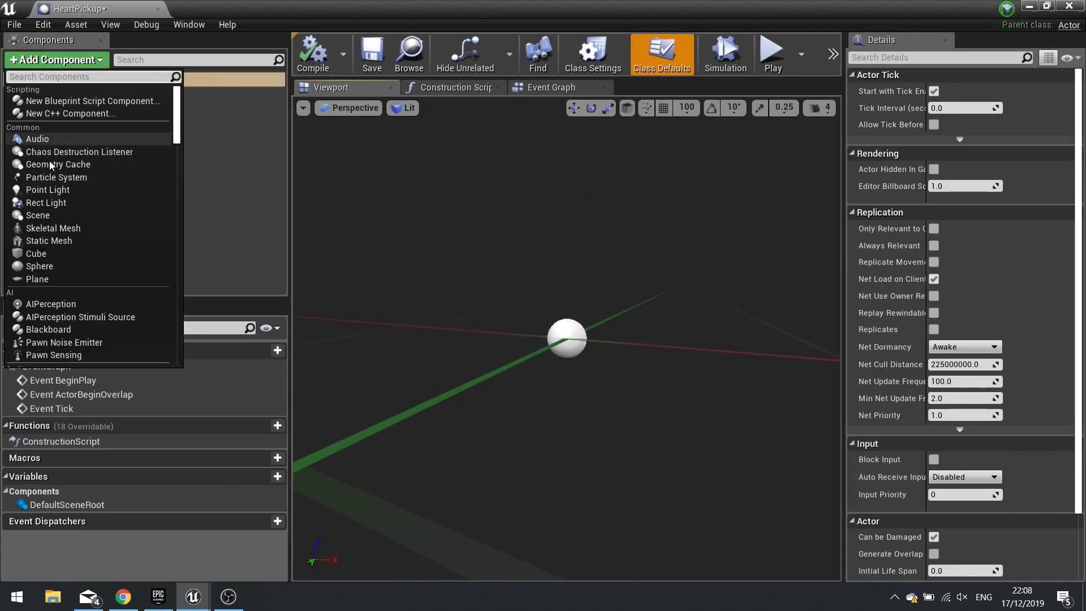
pyautogui.click(35, 241)
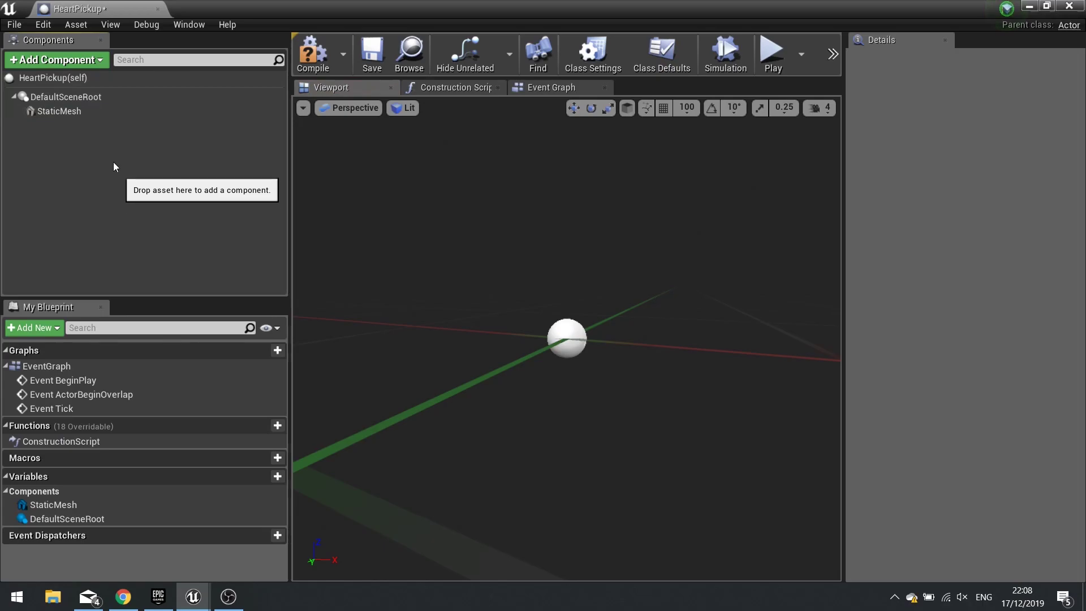
# - Assign the Heart mesh to the new StaticMesh component
pyautogui.click(1028, 333)
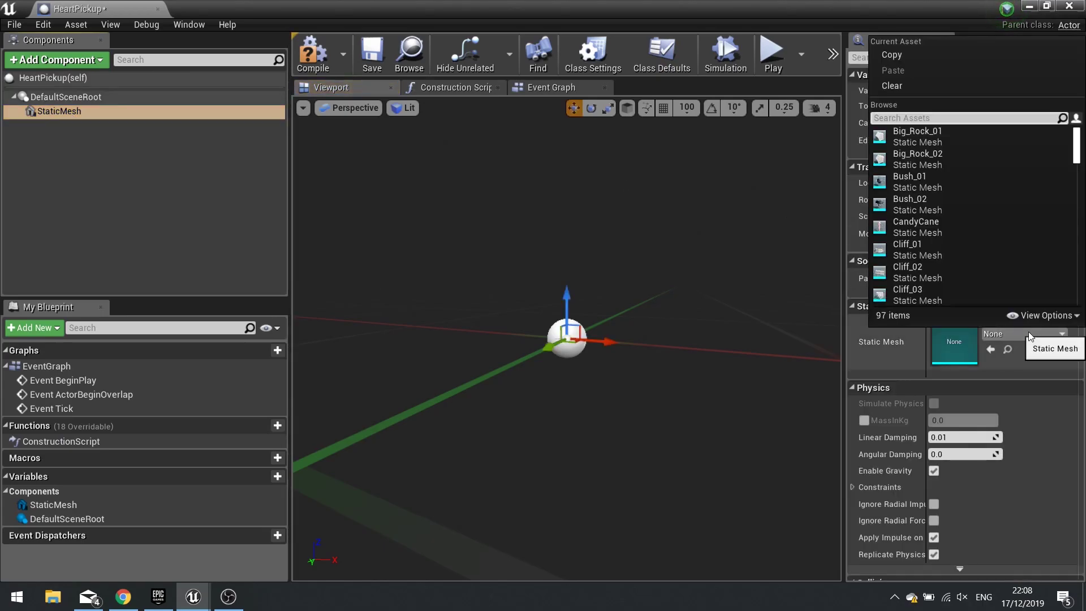
pyautogui.write('heart')
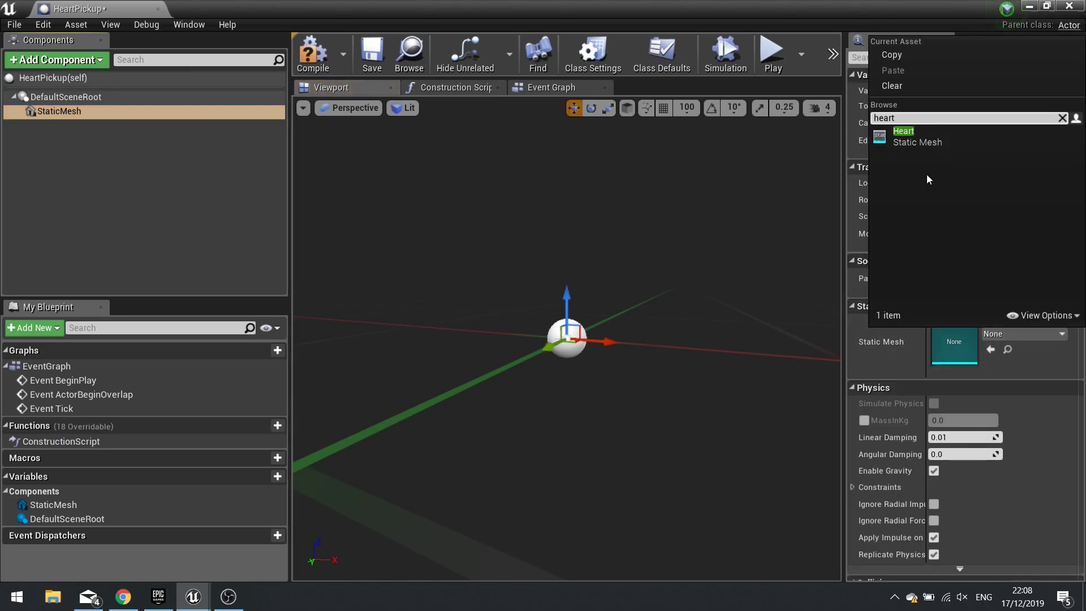
pyautogui.click(903, 135)
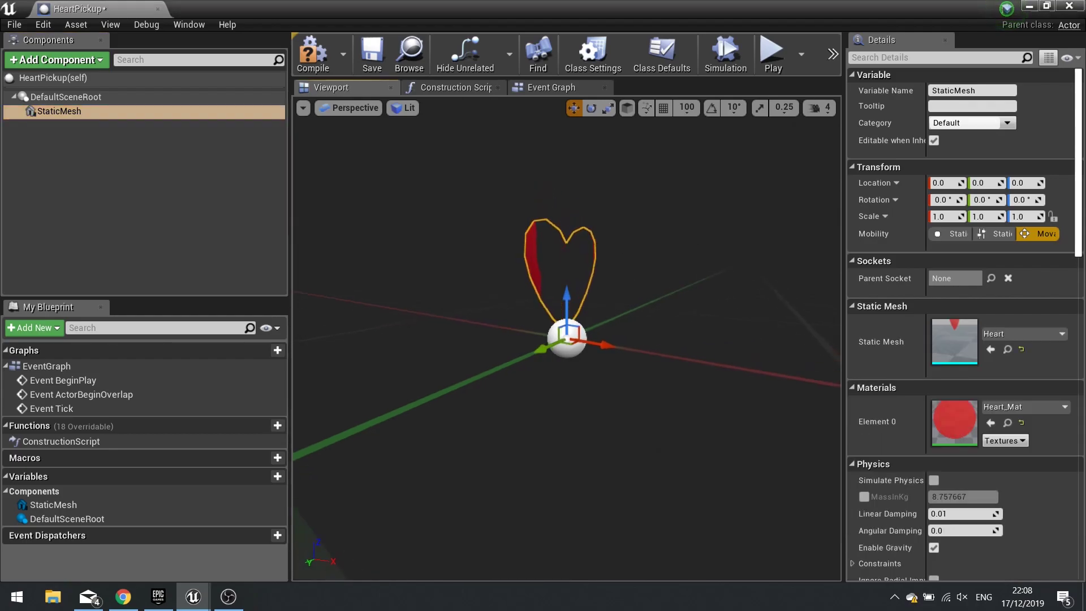
pyautogui.moveTo(560, 262); pyautogui.dragTo(758, 268)
pyautogui.moveTo(582, 330)
pyautogui.mouseDown()
pyautogui.moveTo(569, 302)
pyautogui.moveTo(574, 311)
pyautogui.mouseUp()
pyautogui.hotkey('ctrl', 'z')
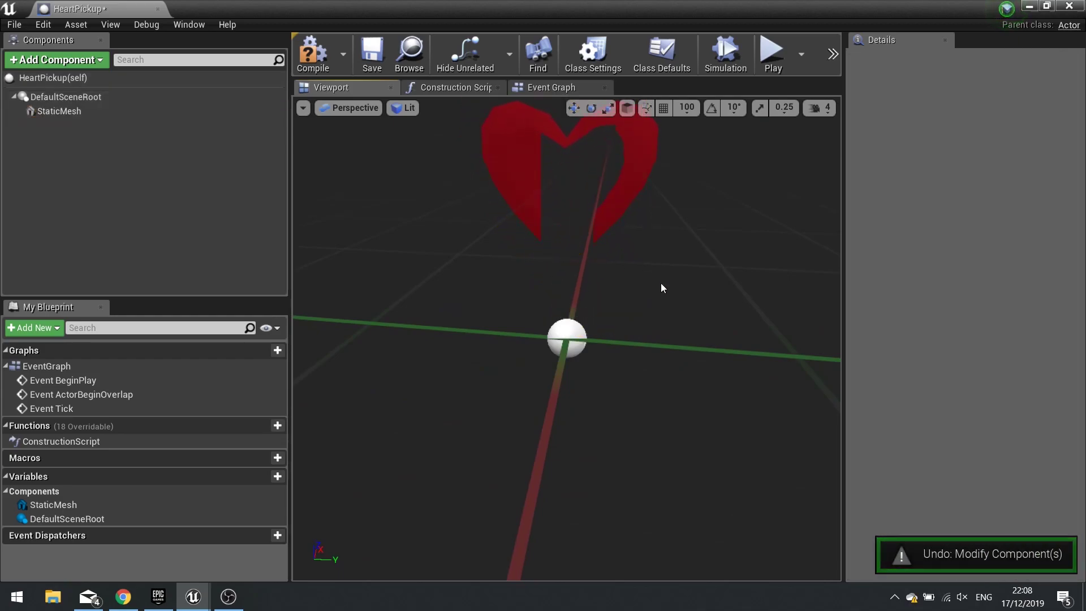
pyautogui.moveTo(742, 359); pyautogui.dragTo(679, 359)
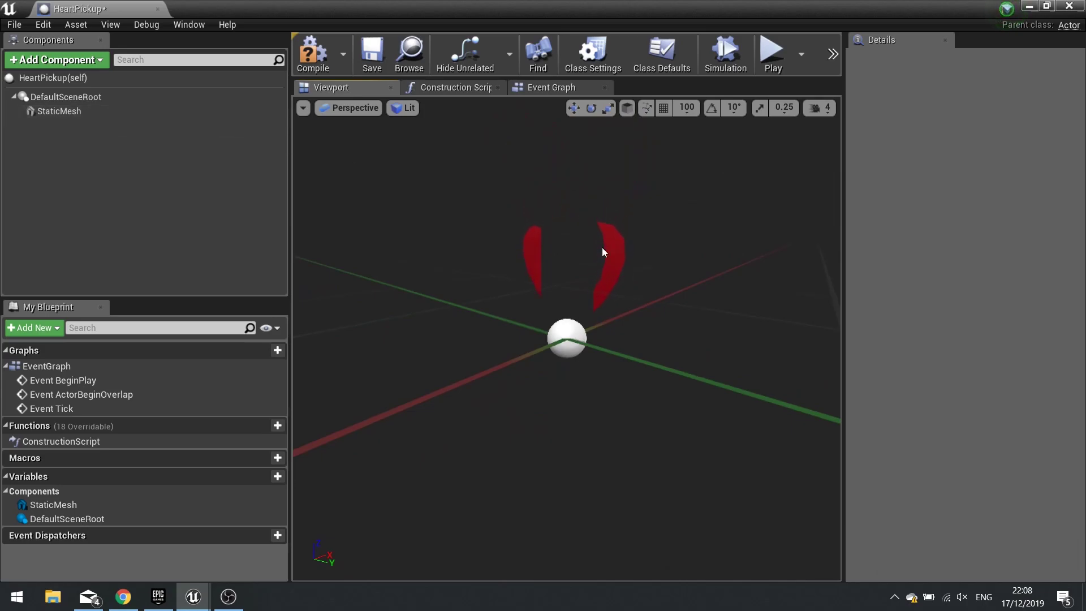
# - Add a Rotating Movement component to the HeartPickup blueprint
pyautogui.click(49, 61)
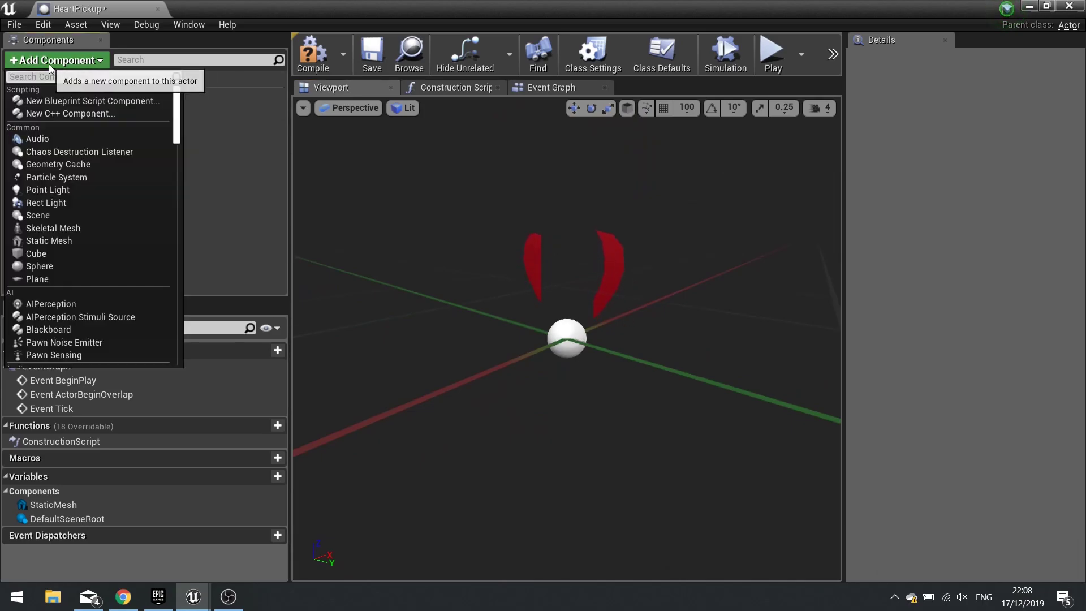
pyautogui.write('r')
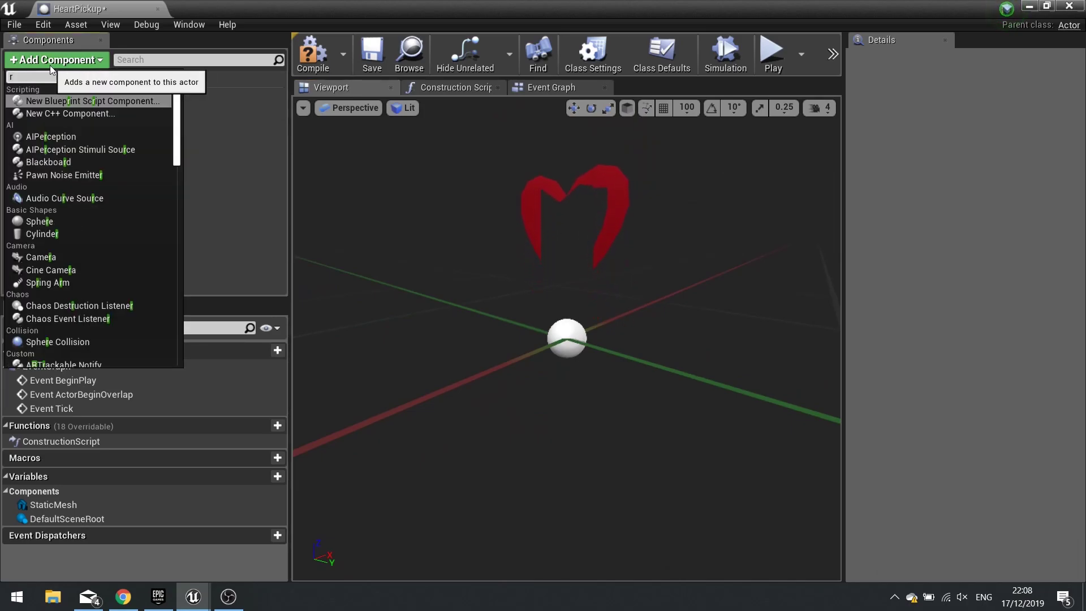
pyautogui.write('ot')
pyautogui.click(67, 100)
pyautogui.click(82, 176)
pyautogui.click(81, 133)
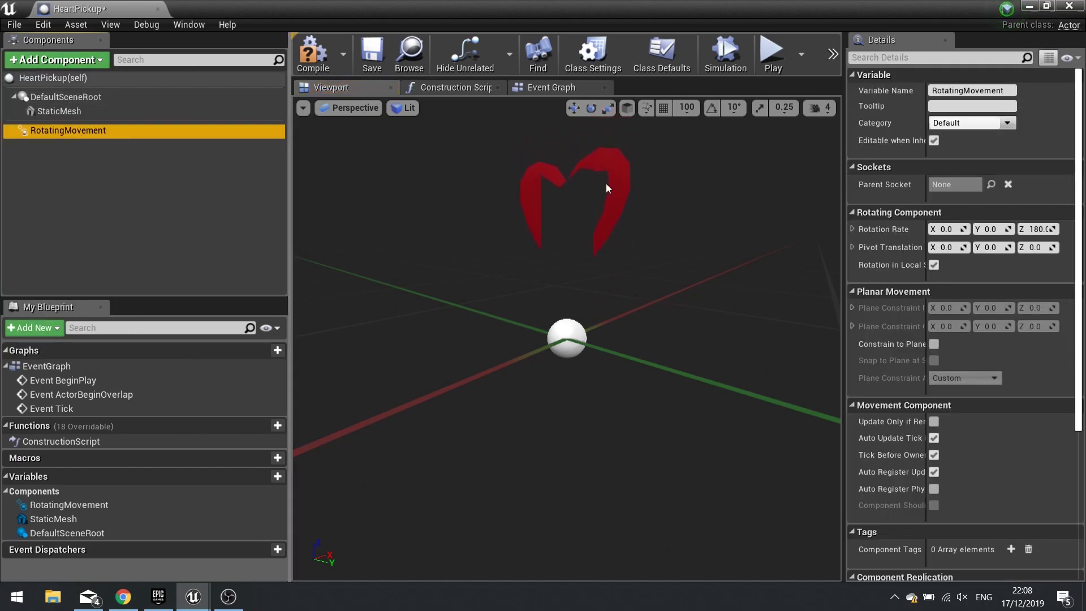
# - Set the RotatingMovement component's Z rotation rate to 20, preview the spin in simulation and compile the blueprint
pyautogui.click(1037, 229)
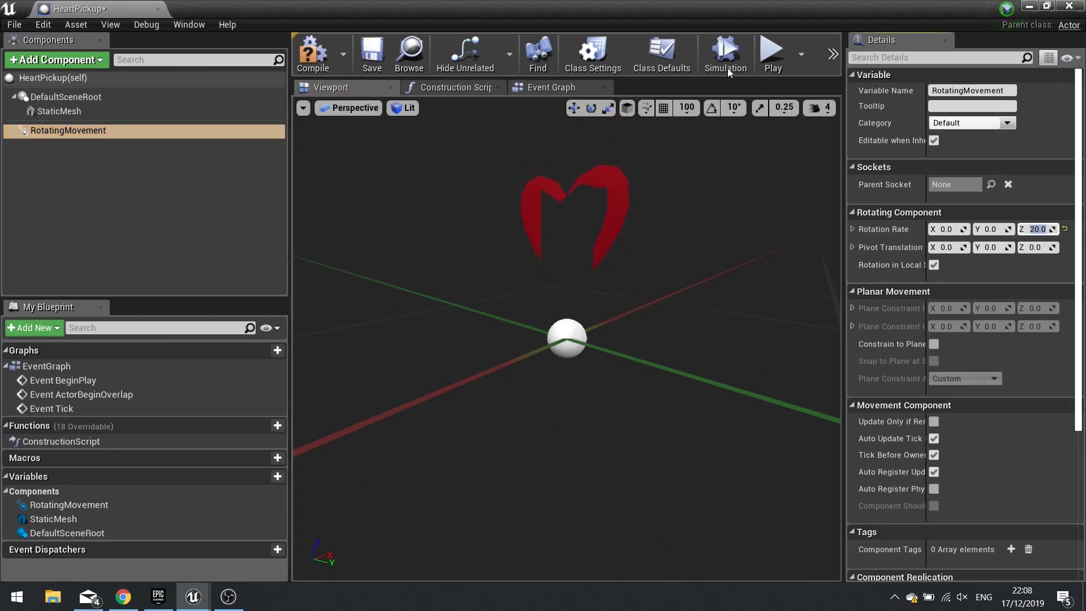
pyautogui.click(721, 57)
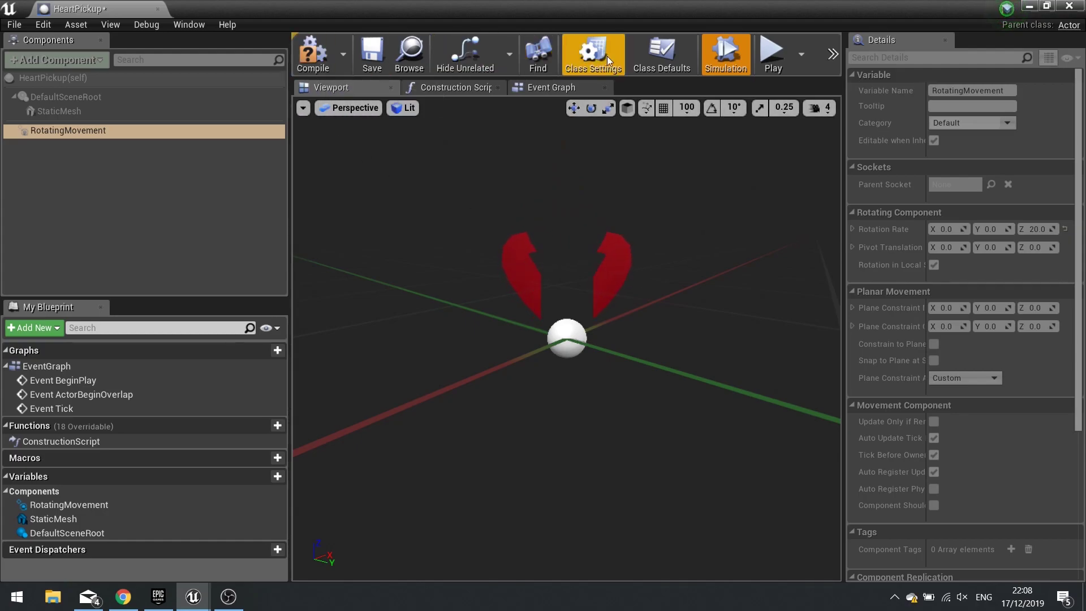
pyautogui.click(714, 55)
pyautogui.click(315, 57)
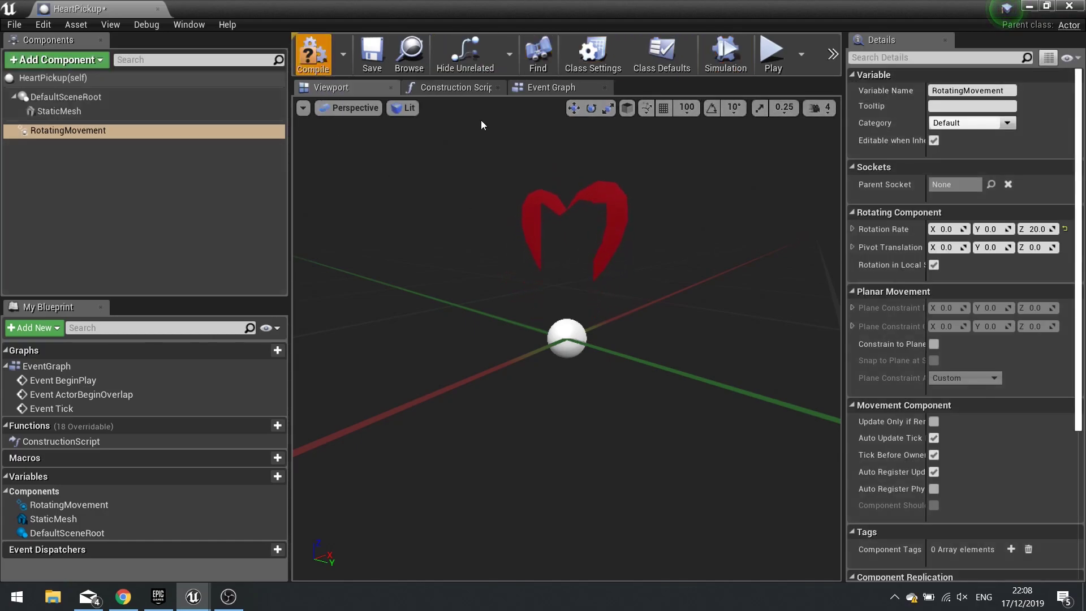
# - Add a Sphere Collision component, raise it around the heart to a Z location of about 36.2, and compile
pyautogui.click(64, 62)
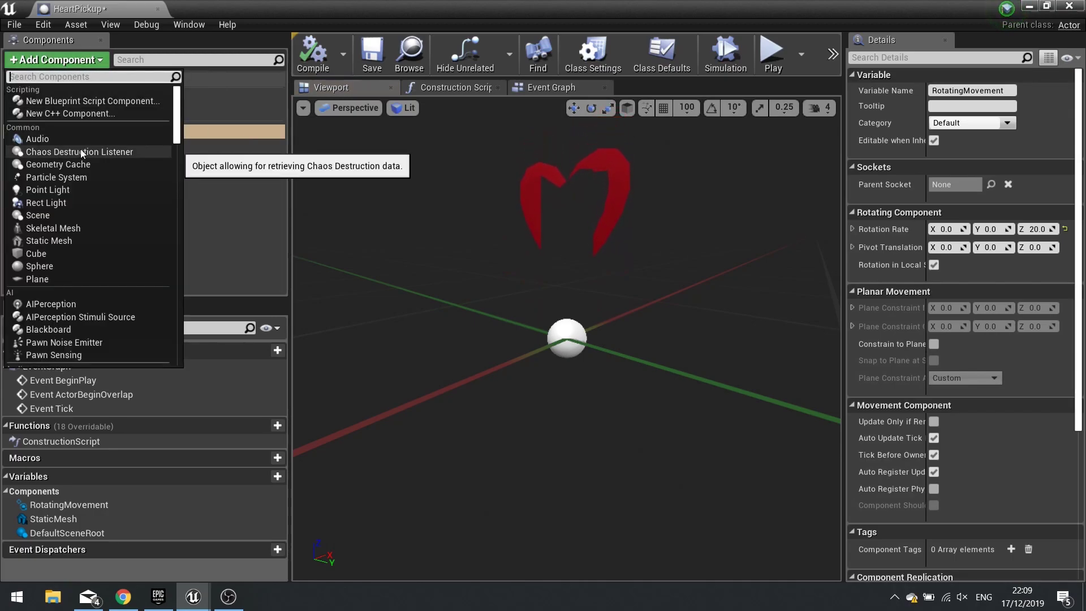
pyautogui.write('sphere')
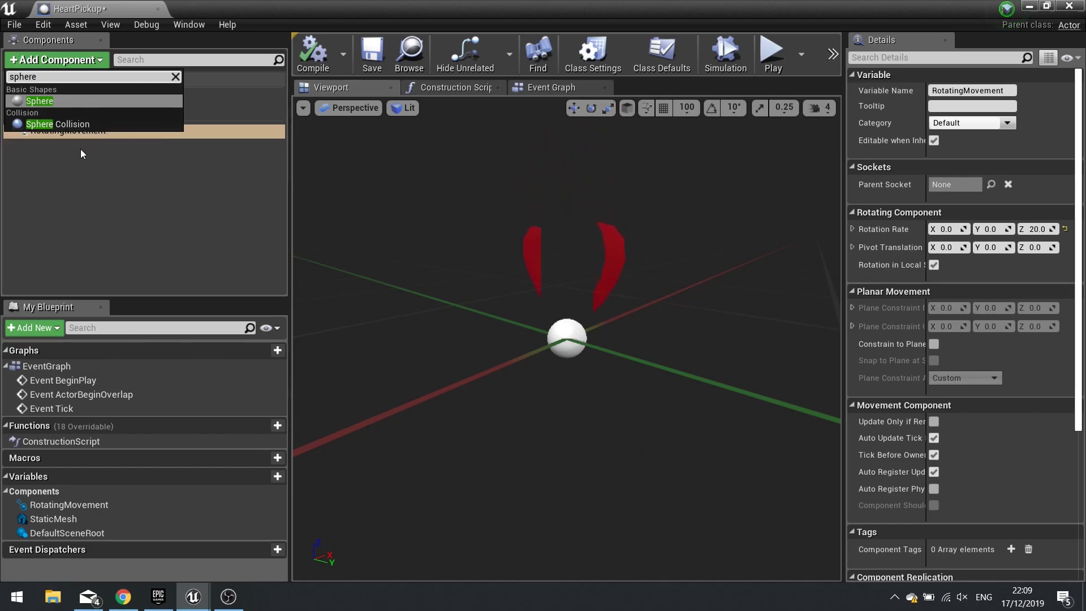
pyautogui.click(96, 124)
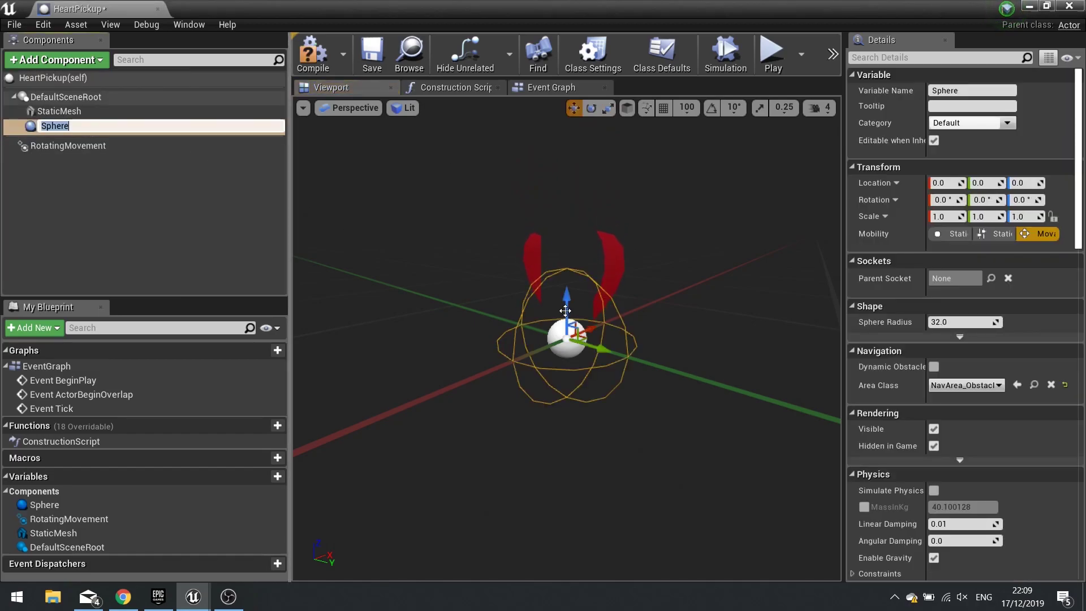
pyautogui.press('Return')
pyautogui.moveTo(569, 275); pyautogui.dragTo(574, 202)
pyautogui.moveTo(495, 347); pyautogui.dragTo(453, 346)
pyautogui.click(313, 54)
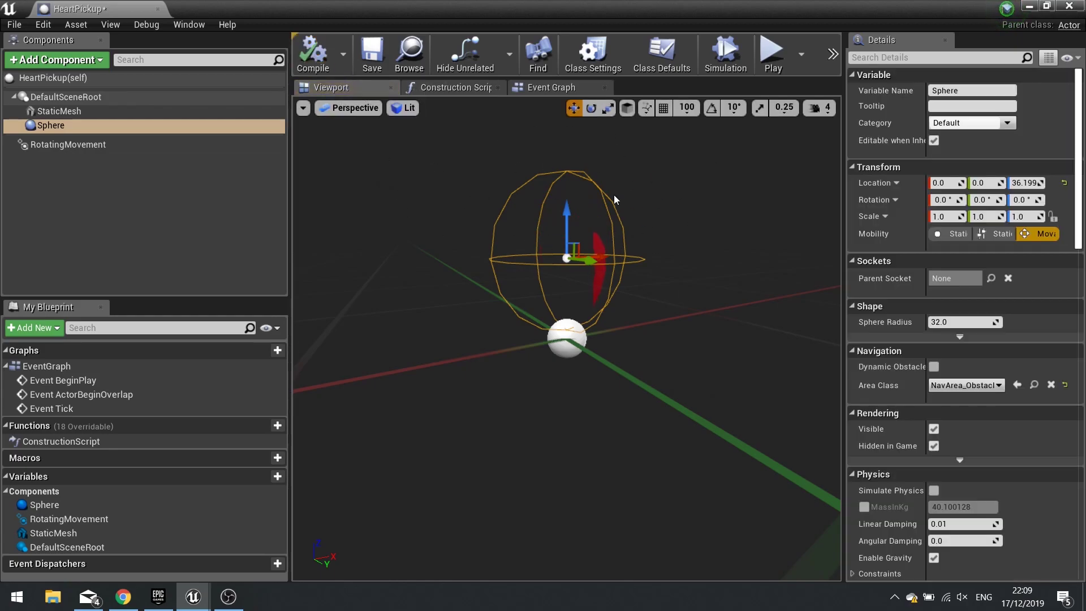
# - Delete all the default disabled event nodes from the HeartPickup event graph
pyautogui.click(551, 88)
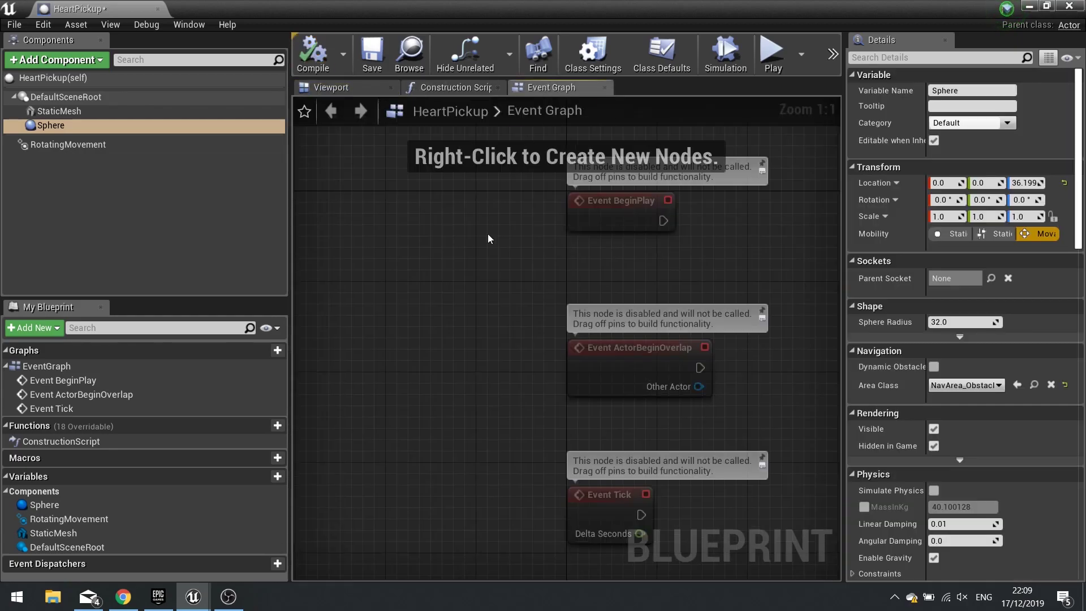
pyautogui.moveTo(402, 146); pyautogui.dragTo(595, 459)
pyautogui.press('Delete')
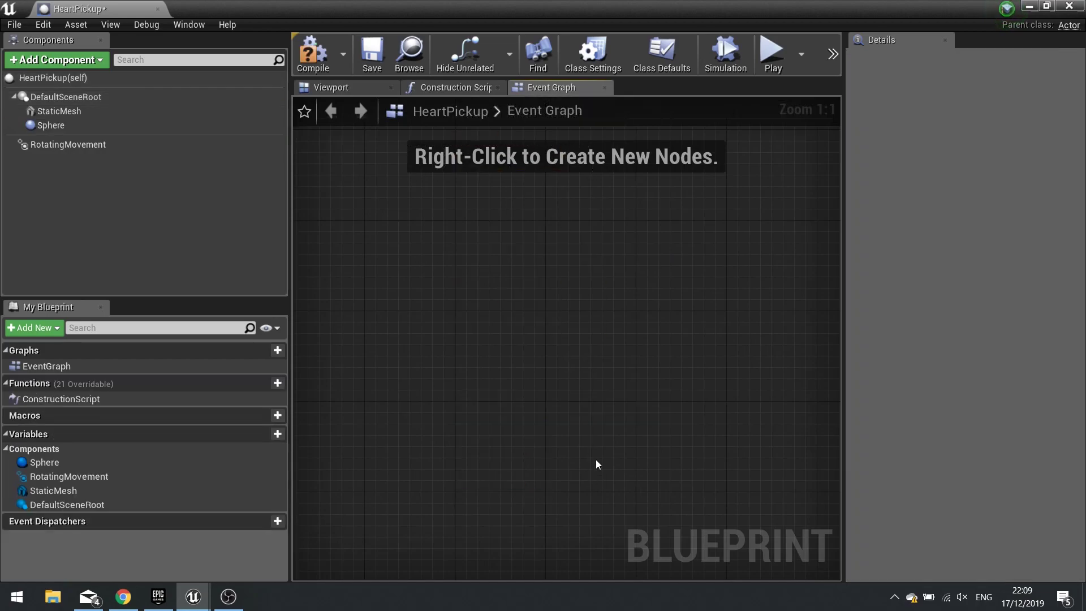
# - Add an On Component Begin Overlap event for the Sphere component to the event graph
pyautogui.click(51, 125)
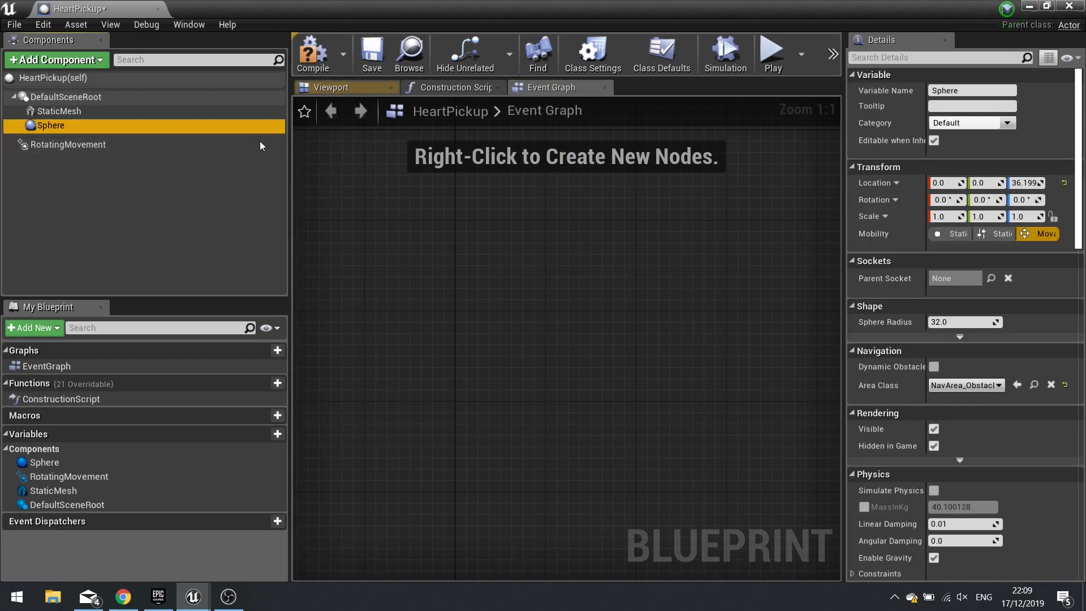
pyautogui.rightClick(444, 209)
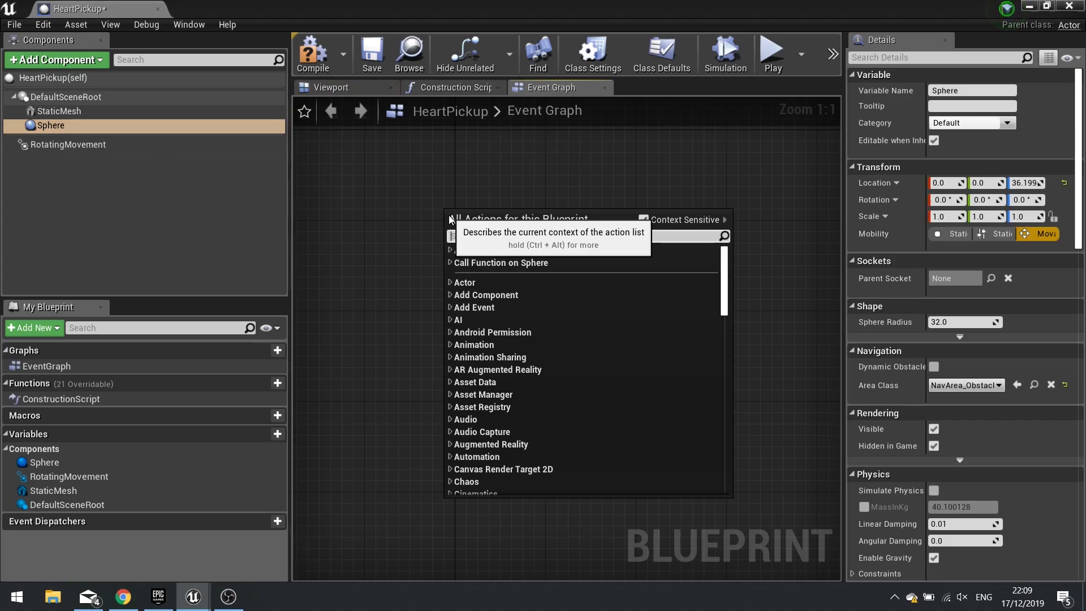
pyautogui.write('begin overlap')
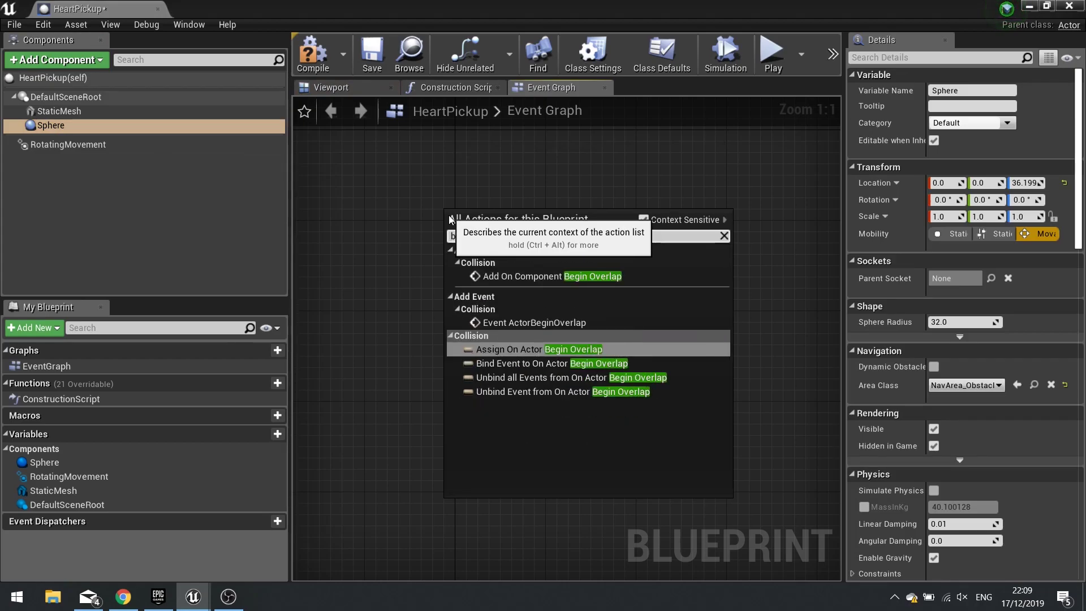
pyautogui.click(541, 276)
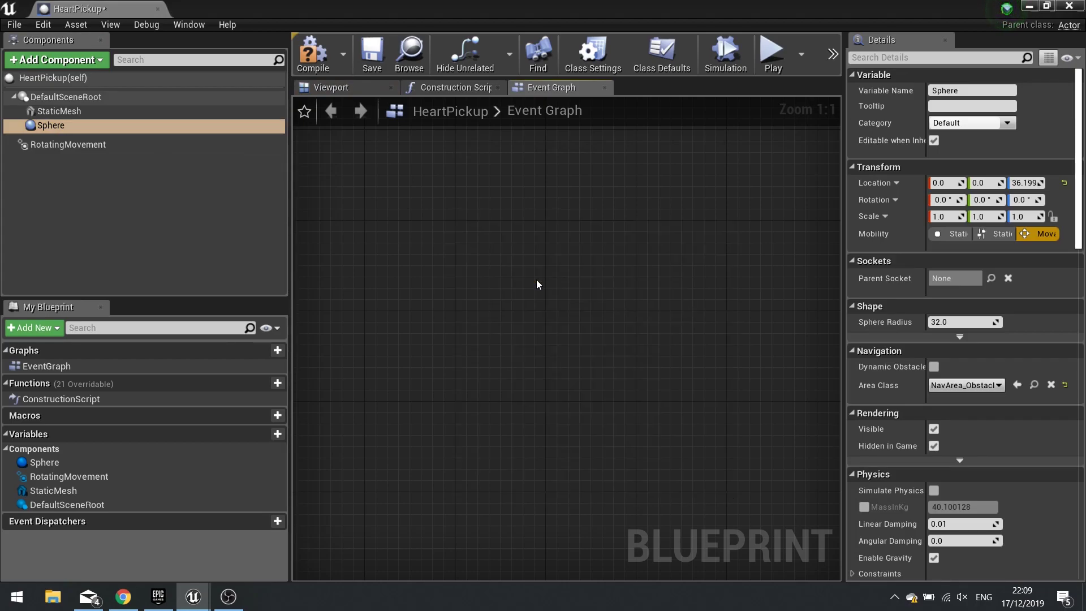
pyautogui.moveTo(547, 297); pyautogui.dragTo(478, 240, button='right')
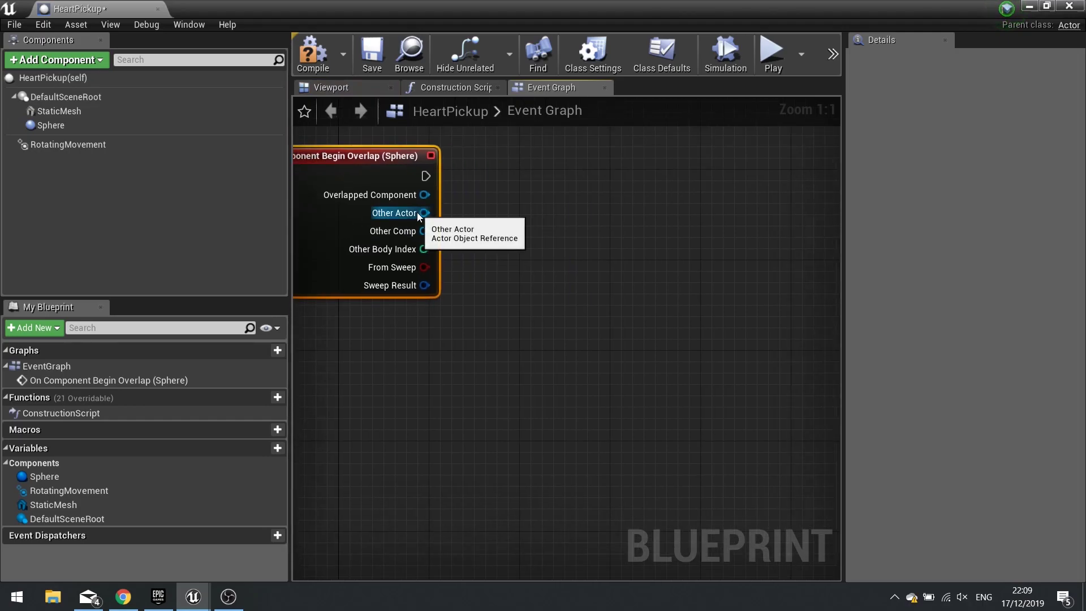
# - Create a Cast To Santa node from the overlap event's Other Actor output and align it with the event node
pyautogui.moveTo(435, 219); pyautogui.dragTo(494, 209)
pyautogui.write('cast to a')
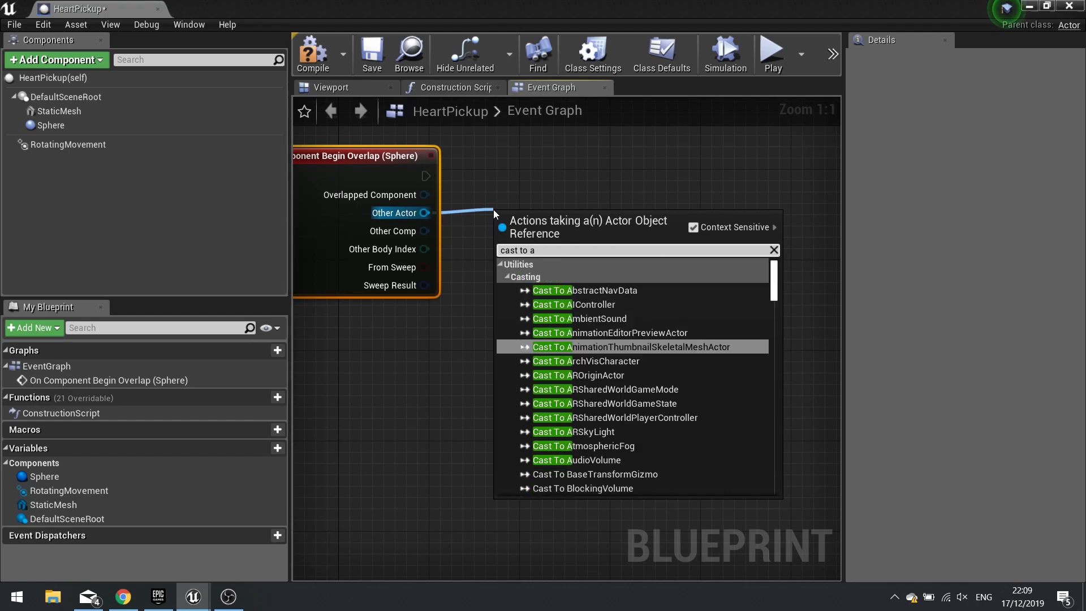
pyautogui.press('BackSpace')
pyautogui.write('san')
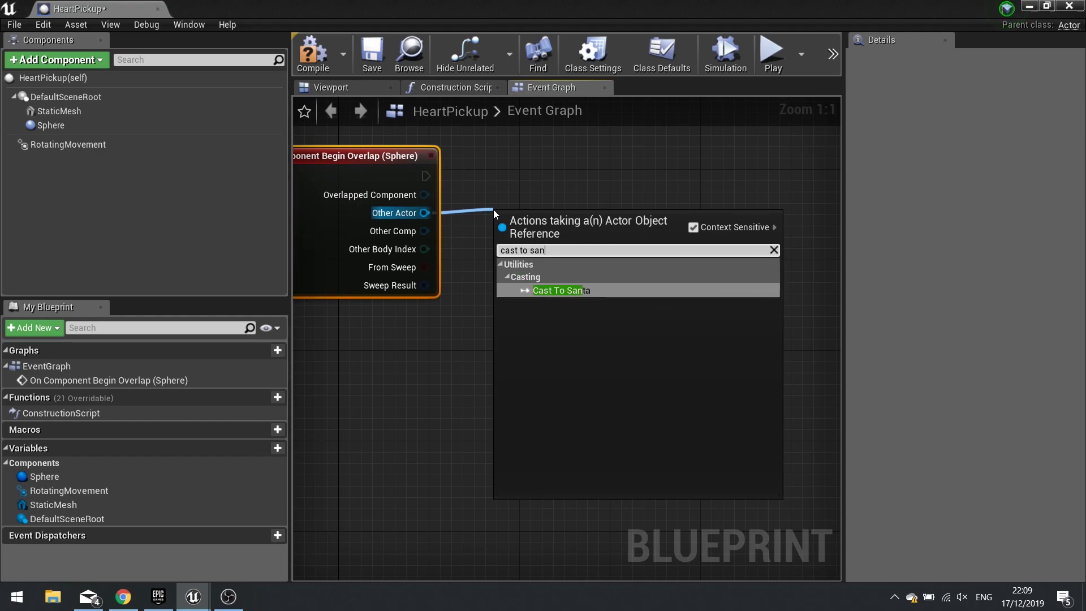
pyautogui.press('Return')
pyautogui.moveTo(553, 247); pyautogui.dragTo(545, 177)
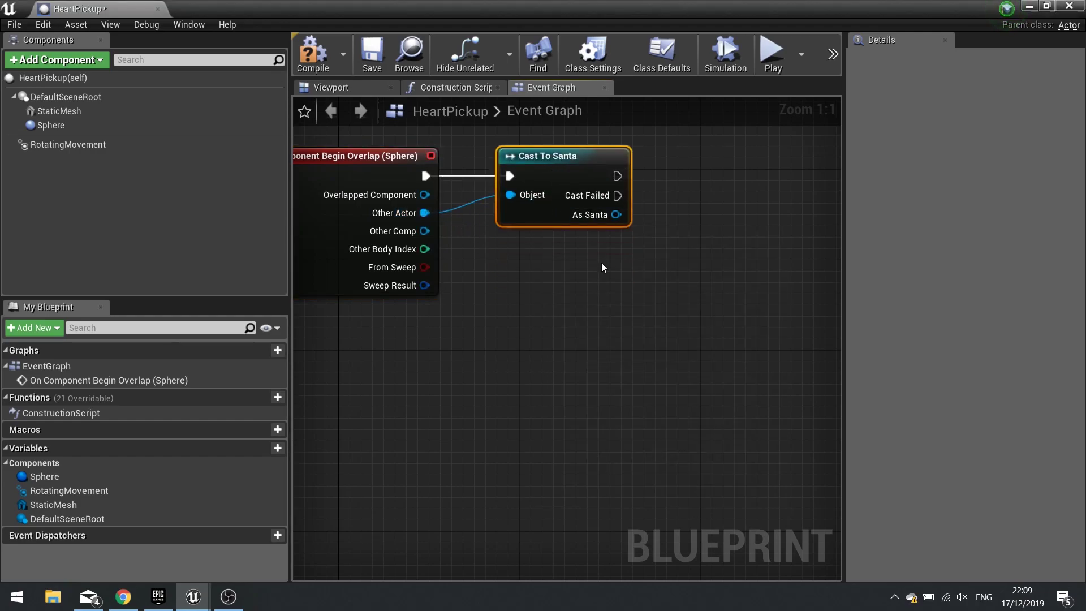
# - Get the Health variable from the cast's As Santa output
pyautogui.moveTo(605, 268); pyautogui.dragTo(581, 271, button='right')
pyautogui.moveTo(613, 199); pyautogui.dragTo(510, 206, button='right')
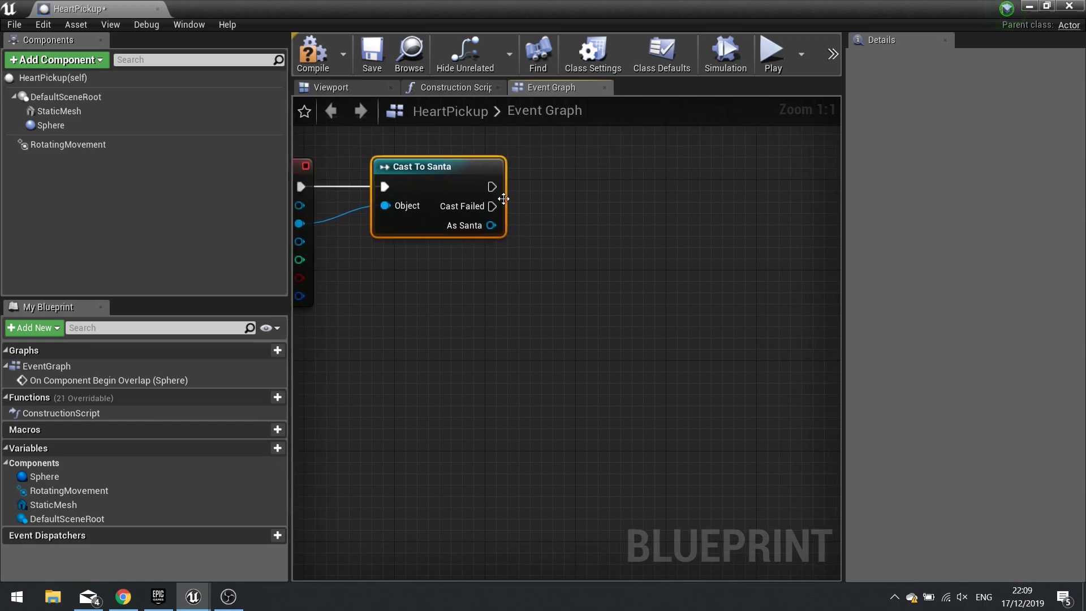
pyautogui.moveTo(491, 186)
pyautogui.mouseDown()
pyautogui.moveTo(591, 168)
pyautogui.moveTo(492, 187)
pyautogui.mouseUp()
pyautogui.moveTo(525, 242); pyautogui.dragTo(463, 239, button='right')
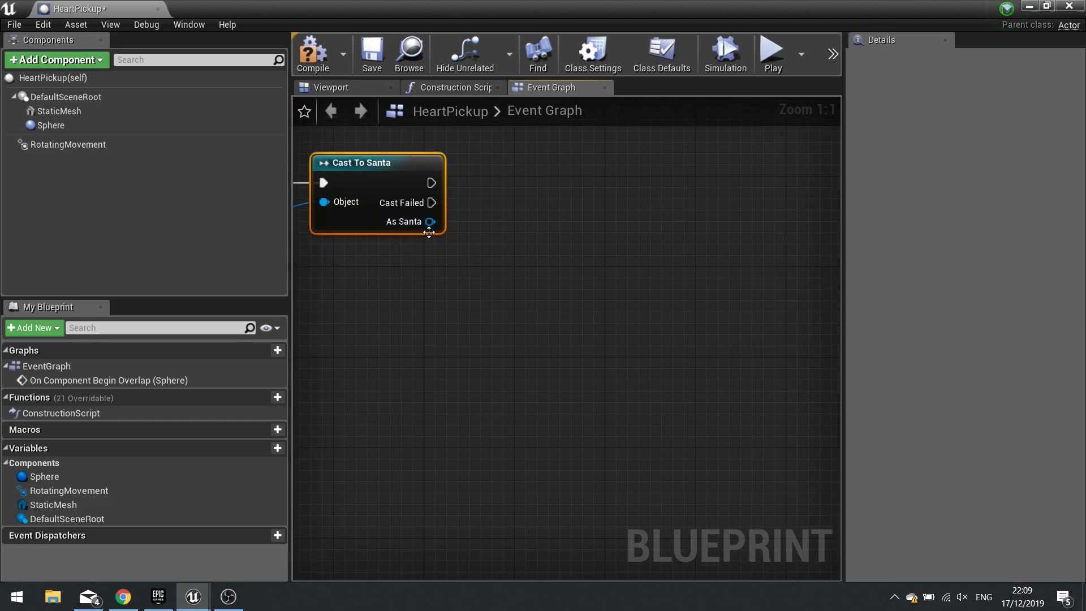
pyautogui.moveTo(429, 222); pyautogui.dragTo(526, 243)
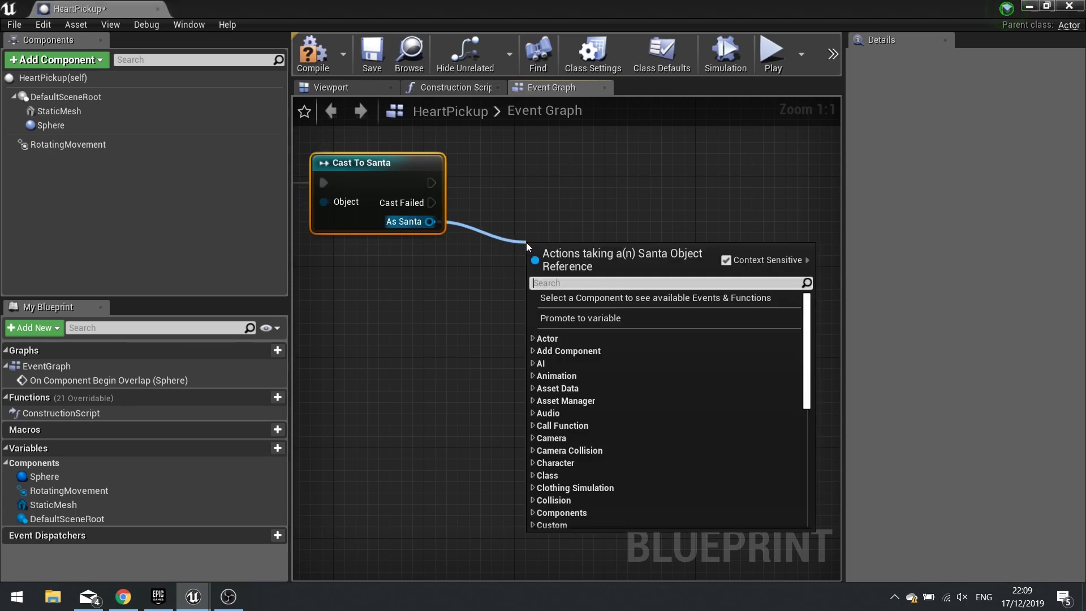
pyautogui.write('get healt')
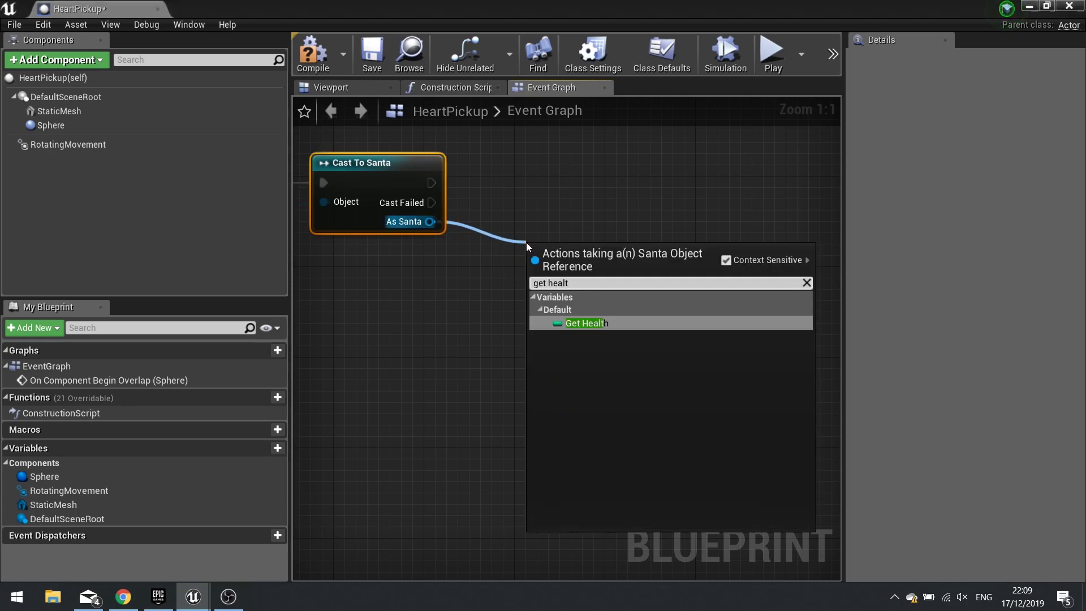
pyautogui.press('Return')
pyautogui.moveTo(575, 246); pyautogui.dragTo(623, 286)
pyautogui.write('+')
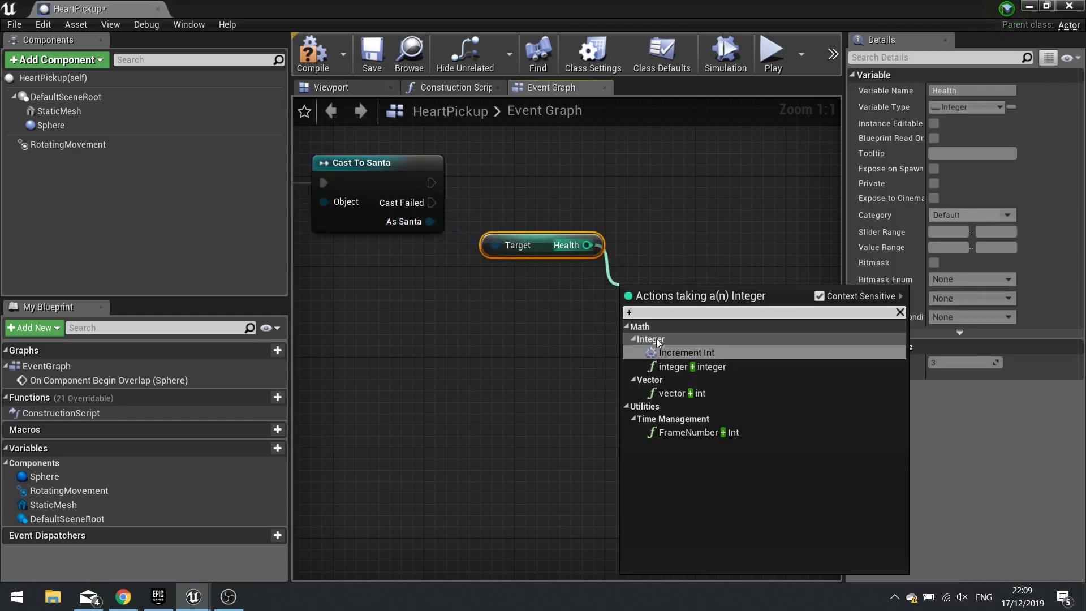
pyautogui.click(681, 367)
pyautogui.moveTo(688, 246); pyautogui.dragTo(569, 255, button='right')
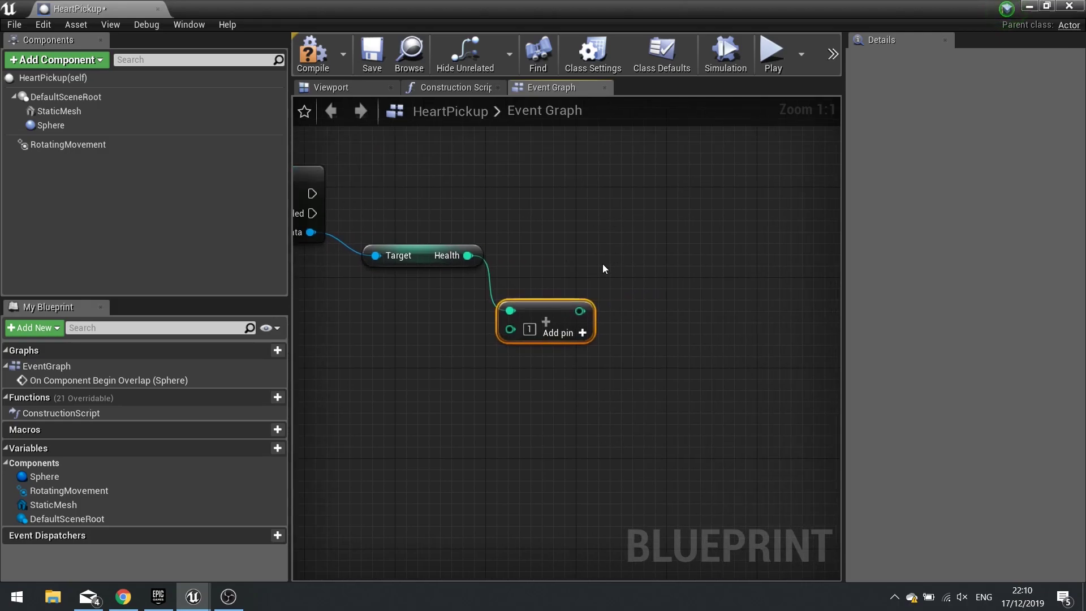
pyautogui.moveTo(543, 263); pyautogui.dragTo(736, 259, button='right')
pyautogui.moveTo(579, 216); pyautogui.dragTo(750, 339)
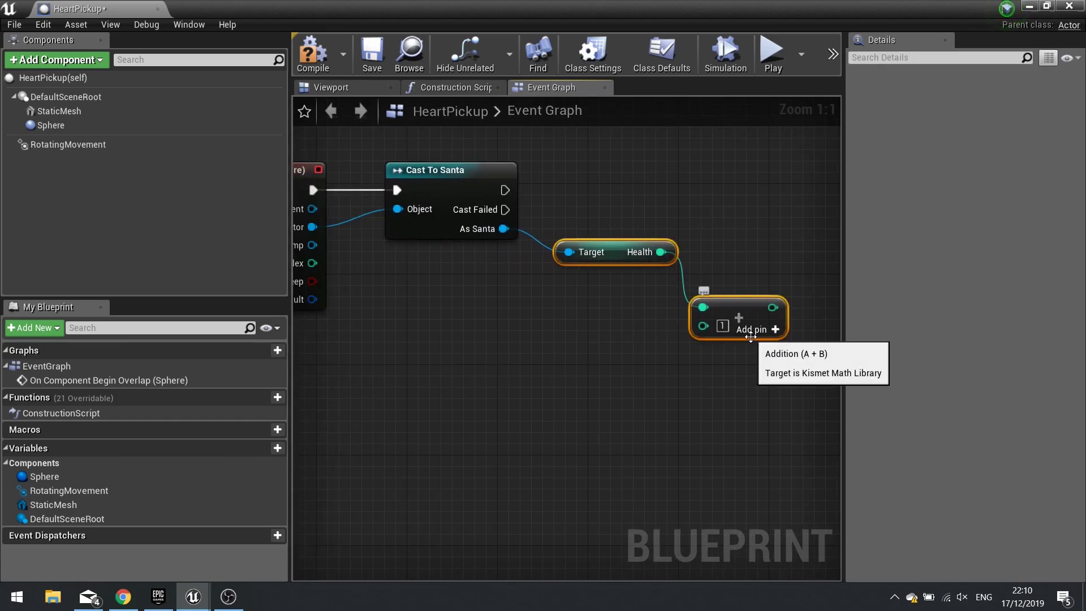
pyautogui.click(755, 314)
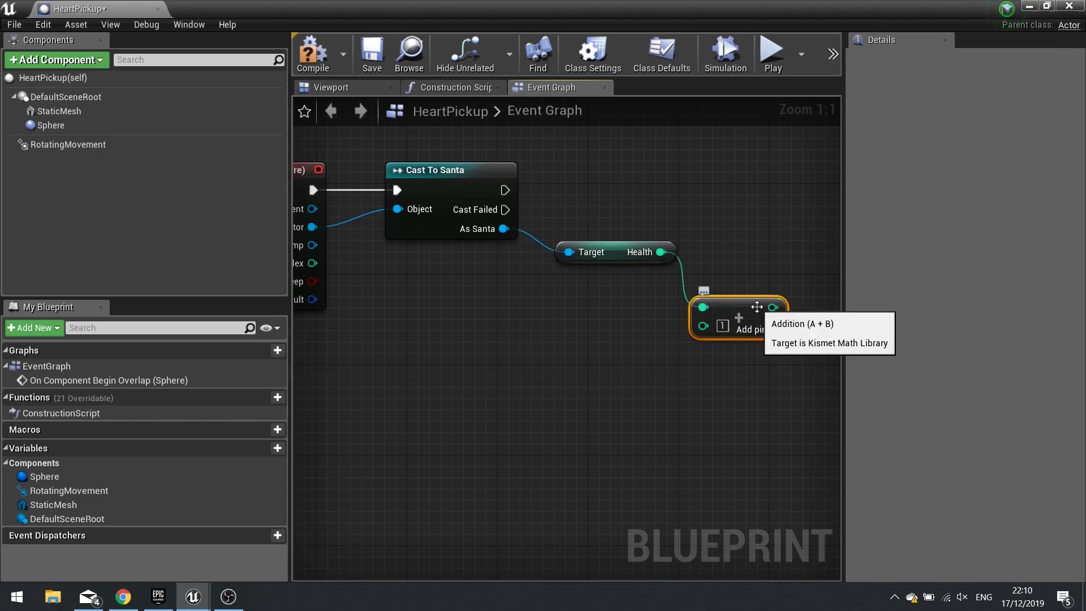
pyautogui.press('Delete')
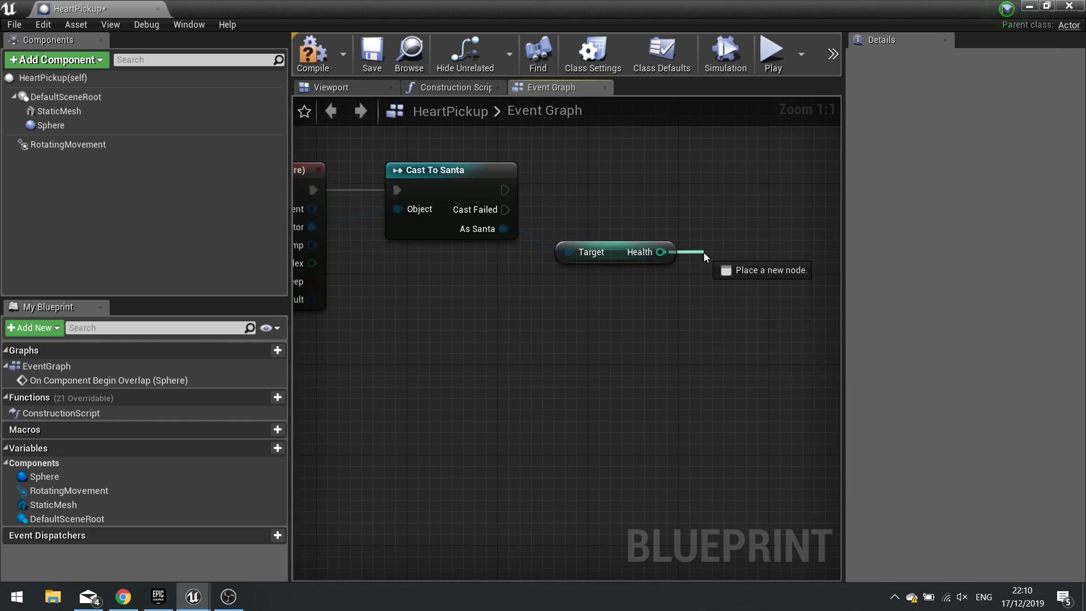
# - Connect Health to an integer less-than comparison and set its second value to 3
pyautogui.moveTo(703, 253); pyautogui.dragTo(707, 253)
pyautogui.write('<')
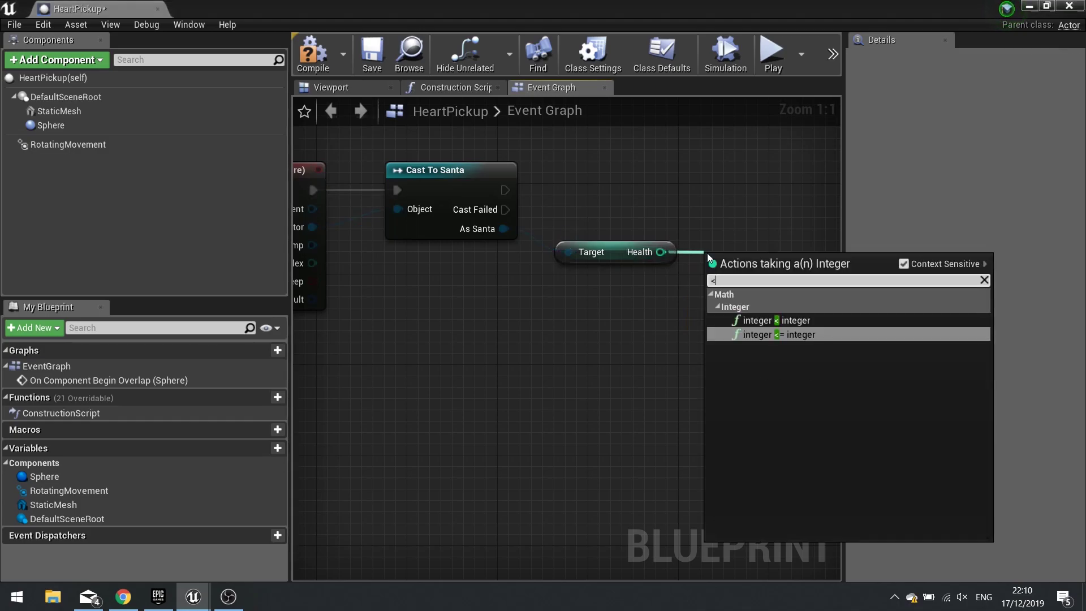
pyautogui.press('Up')
pyautogui.press('Return')
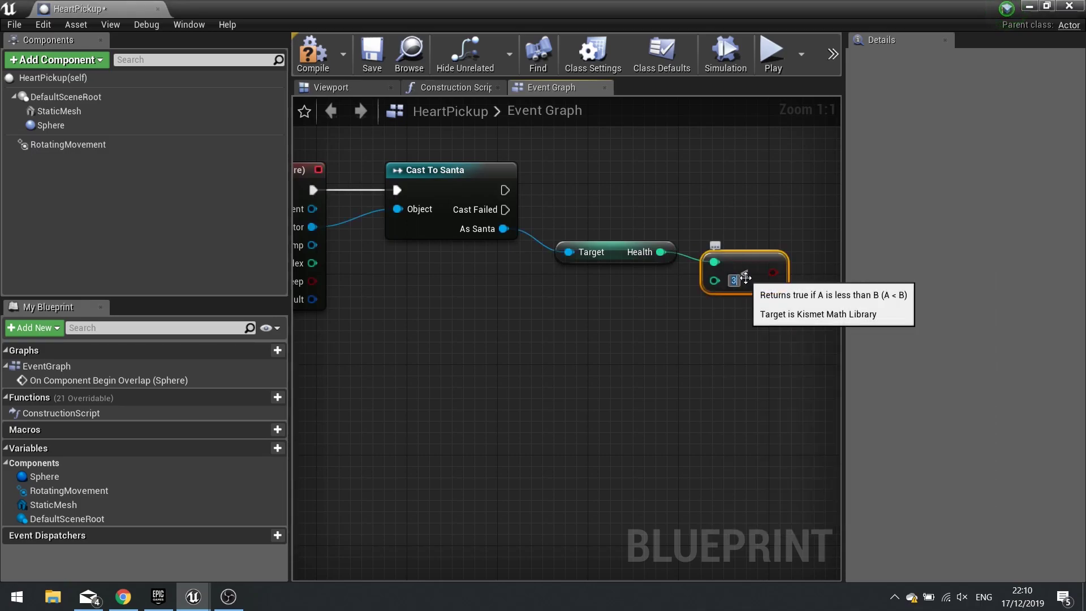
# - Add a Branch conditioned on the less-than result, run it from Cast To Santa and align it with the cast node
pyautogui.moveTo(746, 277); pyautogui.dragTo(613, 257, button='right')
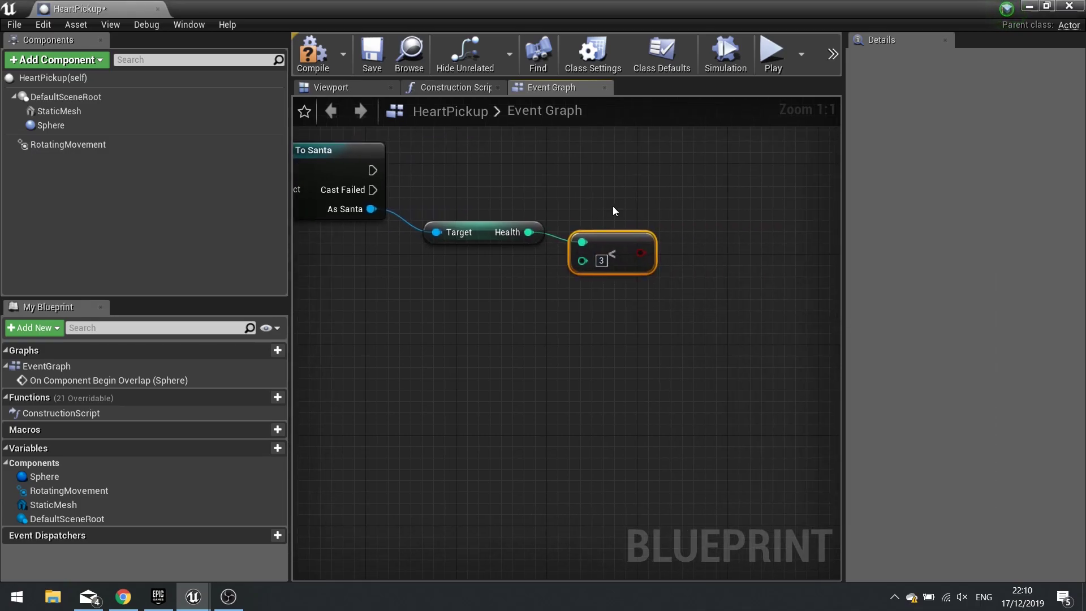
pyautogui.click(707, 174)
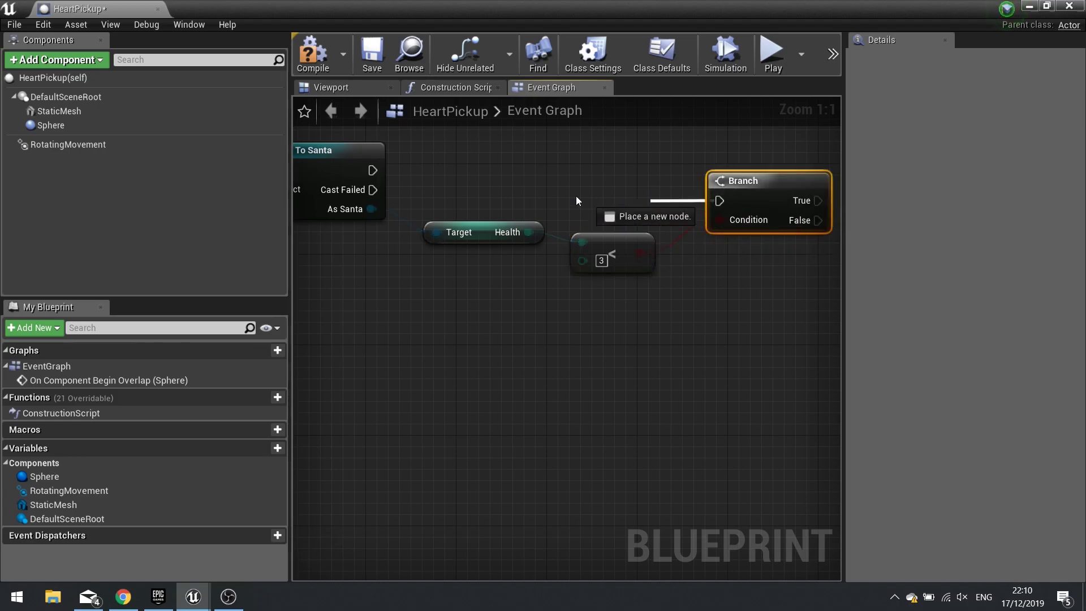
pyautogui.moveTo(736, 182); pyautogui.dragTo(729, 150)
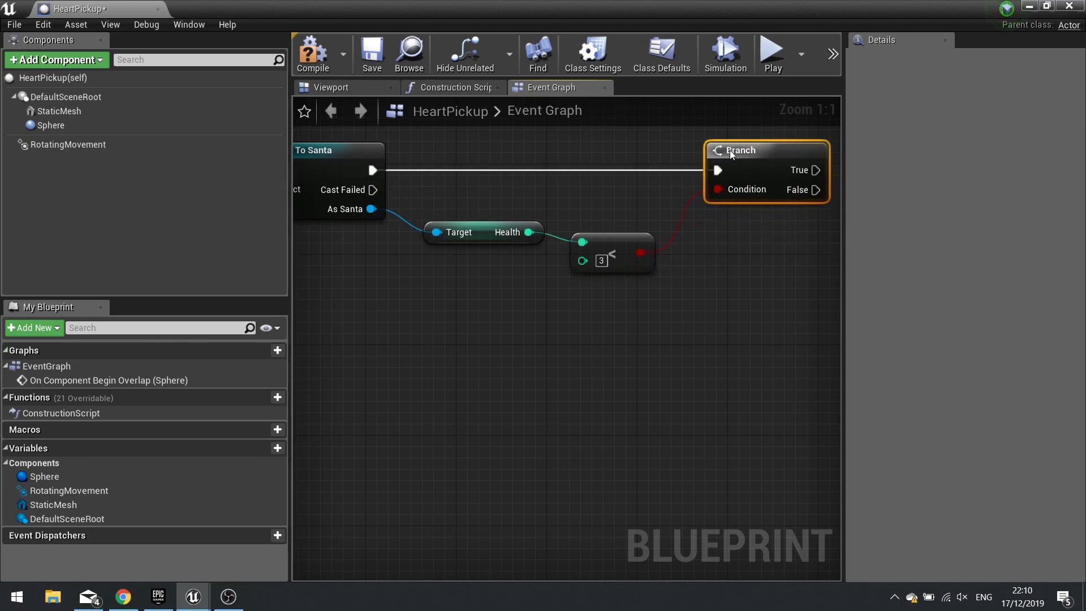
pyautogui.moveTo(725, 266); pyautogui.dragTo(448, 251, button='right')
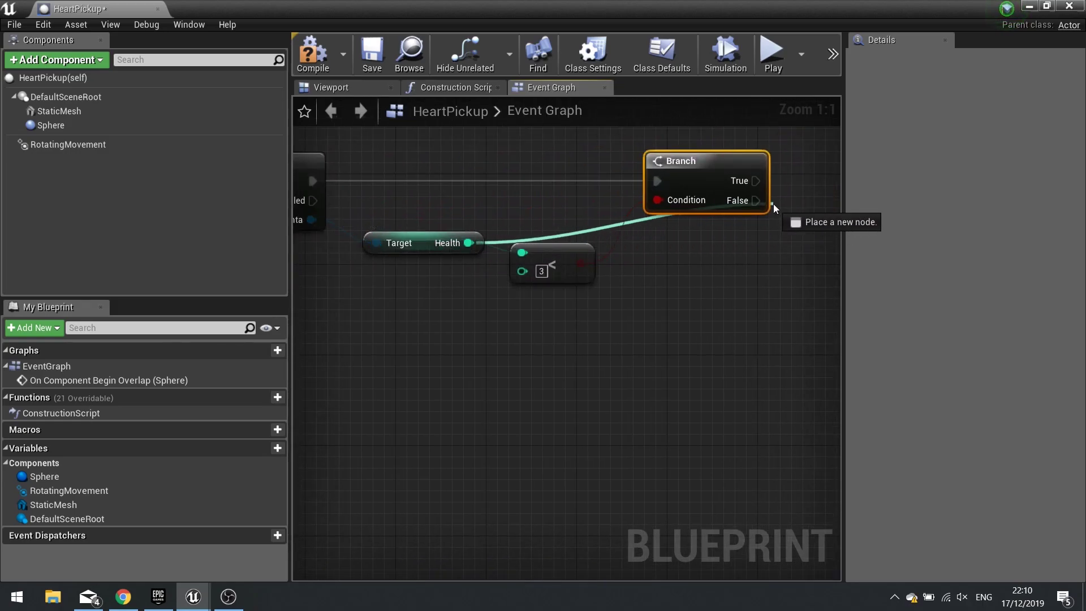
# - Add an Increment Int node fed by Health, run it from the Branch's True output and align it with the Branch
pyautogui.moveTo(802, 213); pyautogui.dragTo(803, 212)
pyautogui.write('++')
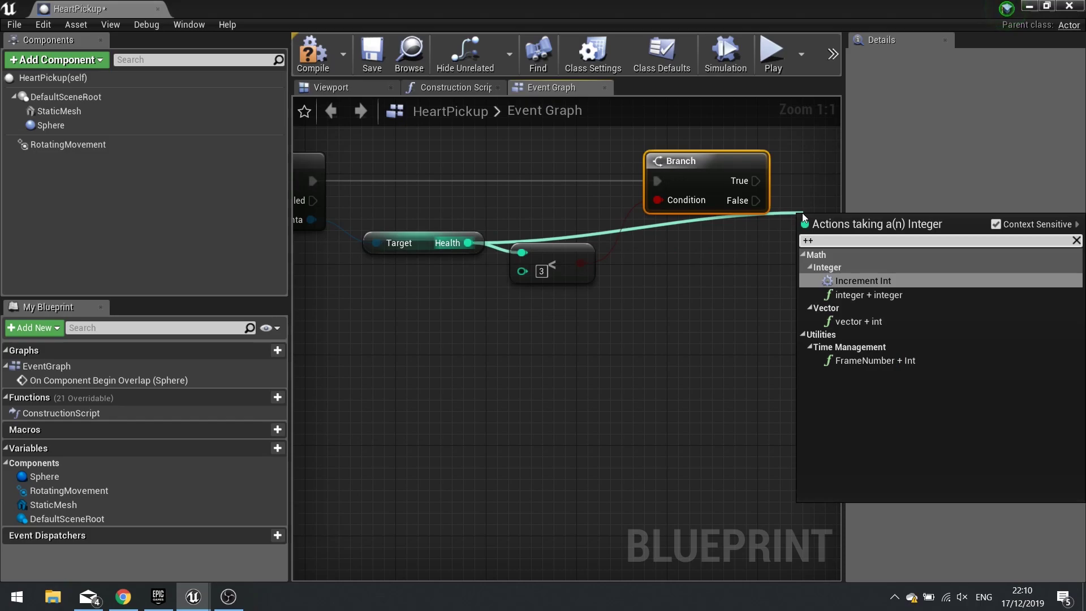
pyautogui.click(901, 281)
pyautogui.moveTo(788, 239); pyautogui.dragTo(622, 216, button='right')
pyautogui.moveTo(622, 216); pyautogui.dragTo(627, 169)
pyautogui.moveTo(548, 169); pyautogui.dragTo(609, 169)
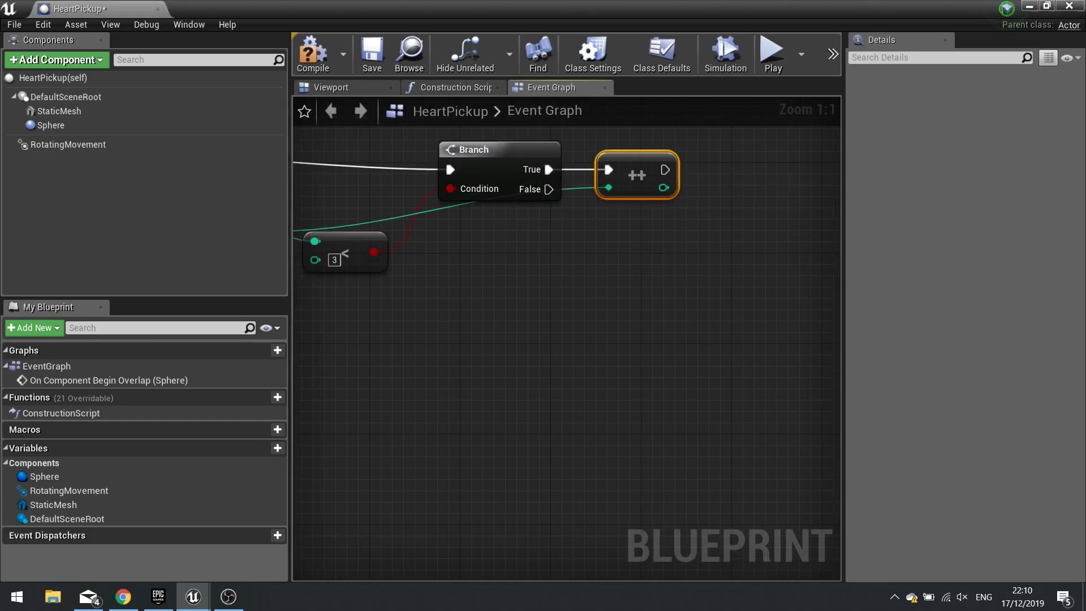
# - Add a DestroyActor node after the increment node, align it and compile the blueprint
pyautogui.moveTo(470, 208); pyautogui.dragTo(688, 187, button='right')
pyautogui.moveTo(708, 236); pyautogui.dragTo(542, 237, button='right')
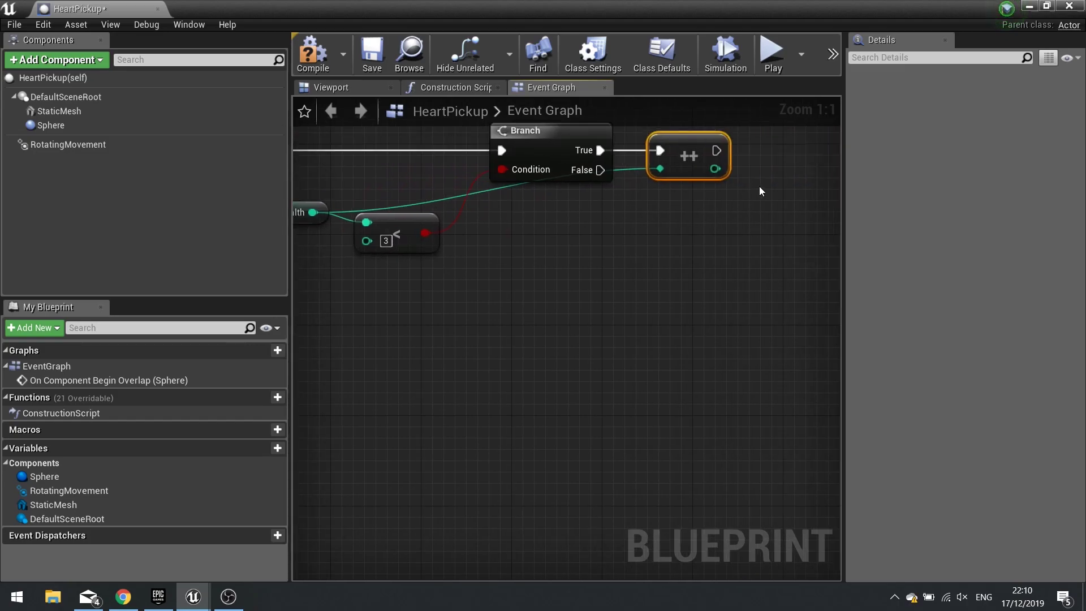
pyautogui.moveTo(585, 159); pyautogui.dragTo(452, 177, button='right')
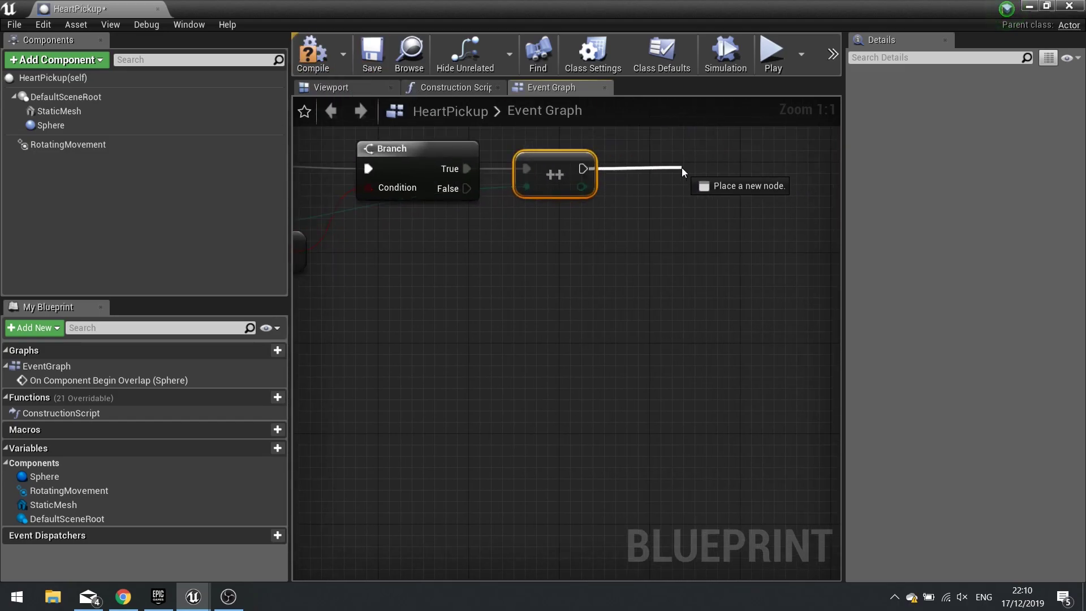
pyautogui.moveTo(681, 168); pyautogui.dragTo(682, 168)
pyautogui.write('destr')
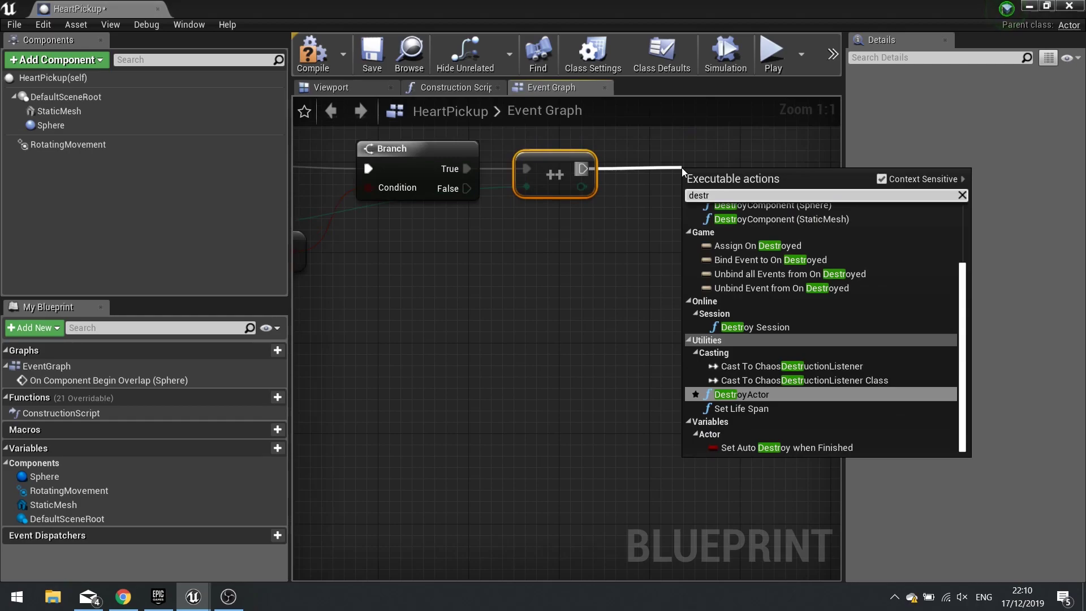
pyautogui.press('Return')
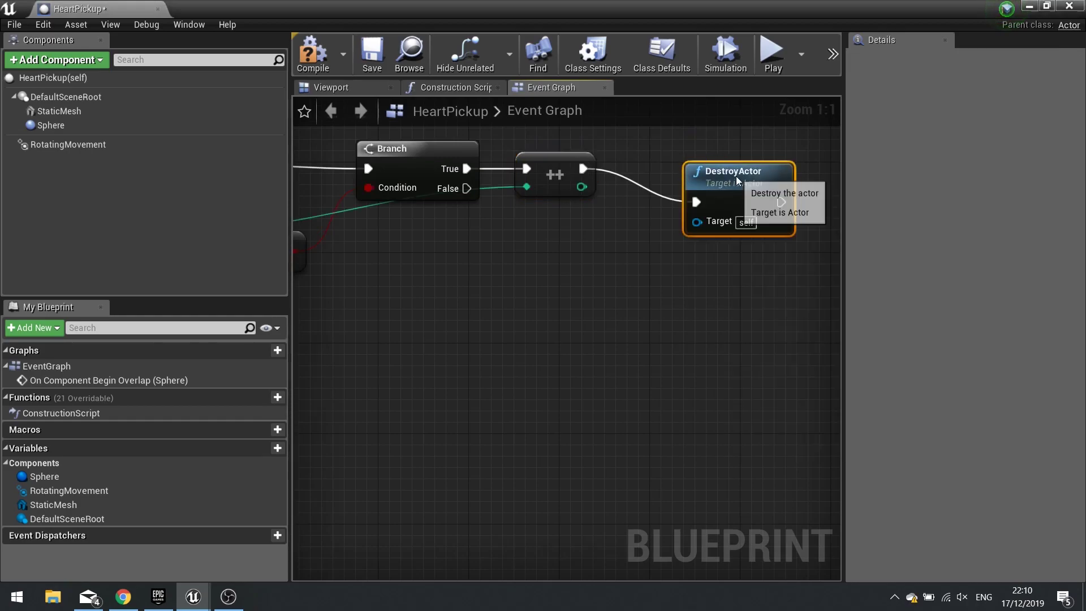
pyautogui.moveTo(712, 153); pyautogui.dragTo(706, 137)
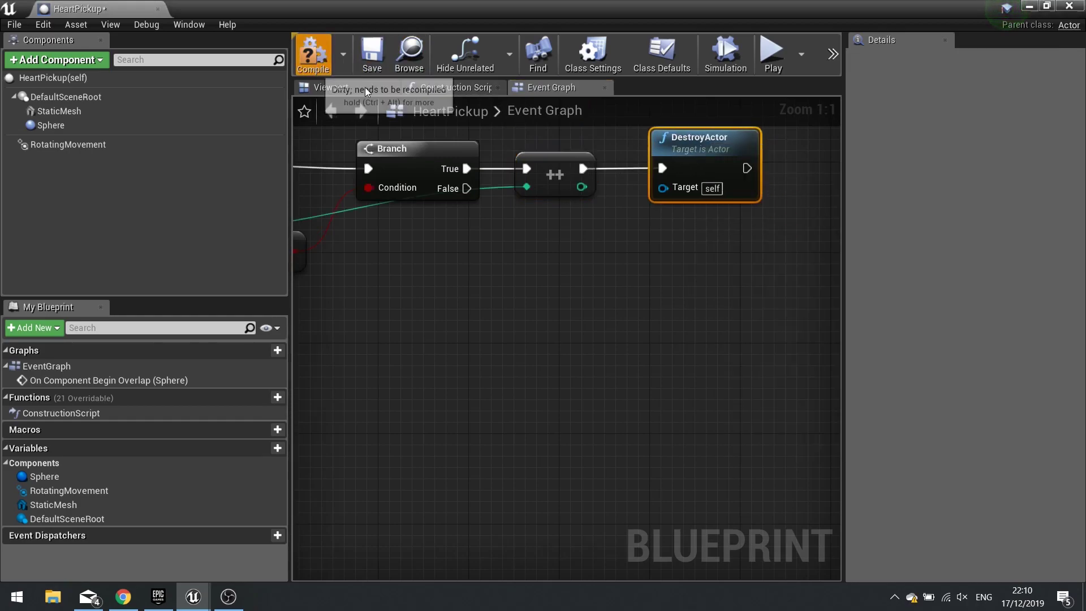
pyautogui.moveTo(447, 167); pyautogui.dragTo(816, 239, button='right')
pyautogui.scroll(-2, 816, 239)
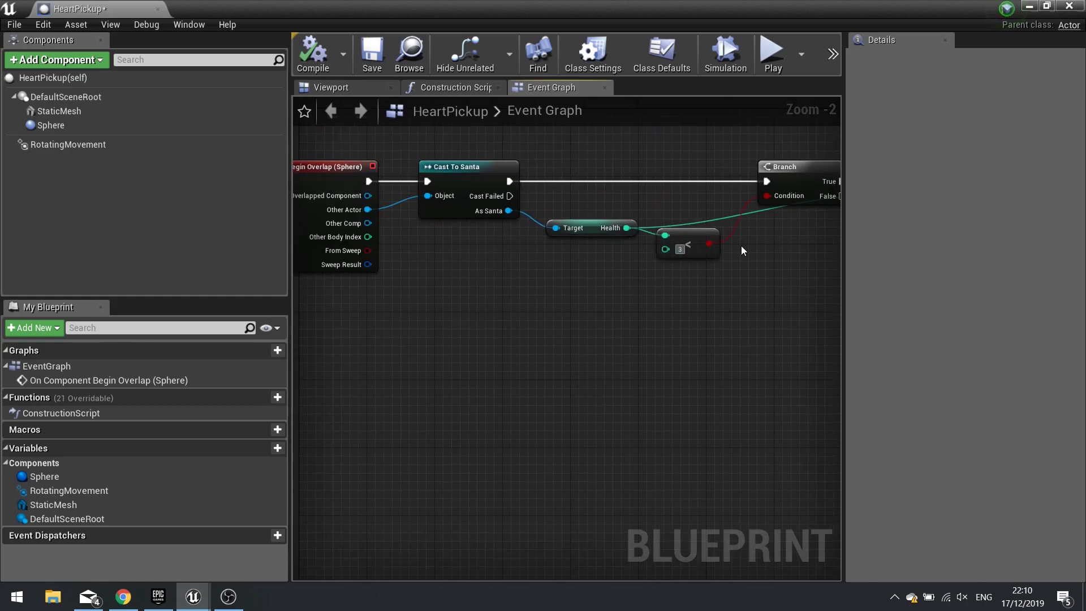
# - Close the blueprint editor and place a HeartPickup actor in the level on the snowy ground near the candy canes
pyautogui.click(1068, 7)
pyautogui.moveTo(565, 243)
pyautogui.mouseDown(button='right')
pyautogui.moveTo(628, 243)
pyautogui.moveTo(566, 249)
pyautogui.moveTo(574, 252)
pyautogui.mouseUp(button='right')
pyautogui.moveTo(472, 479); pyautogui.dragTo(643, 240)
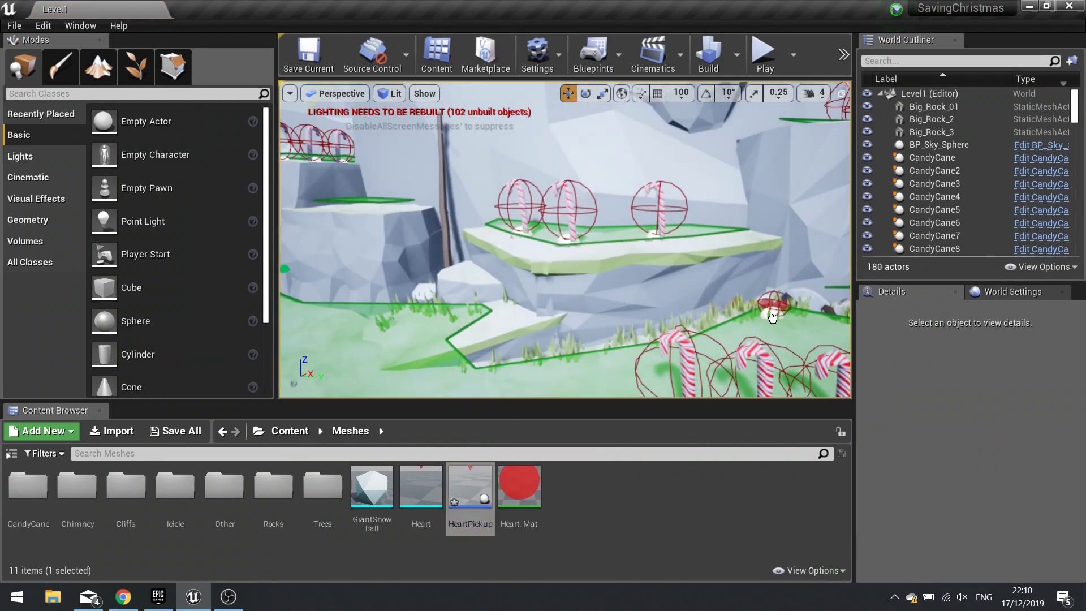
pyautogui.moveTo(787, 326); pyautogui.dragTo(787, 326)
pyautogui.moveTo(786, 326)
pyautogui.mouseDown(button='right')
pyautogui.moveTo(842, 333)
pyautogui.moveTo(809, 351)
pyautogui.moveTo(783, 347)
pyautogui.mouseUp(button='right')
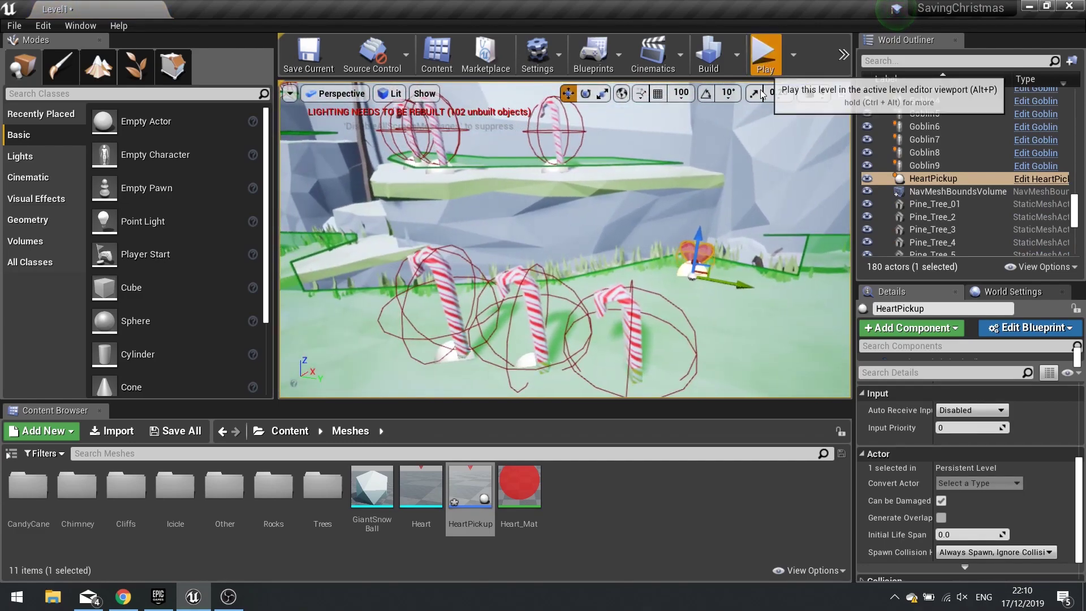
# - Playtest the level, letting the goblin hurt Santa and running him around the heart area, and stop the session
pyautogui.click(697, 207)
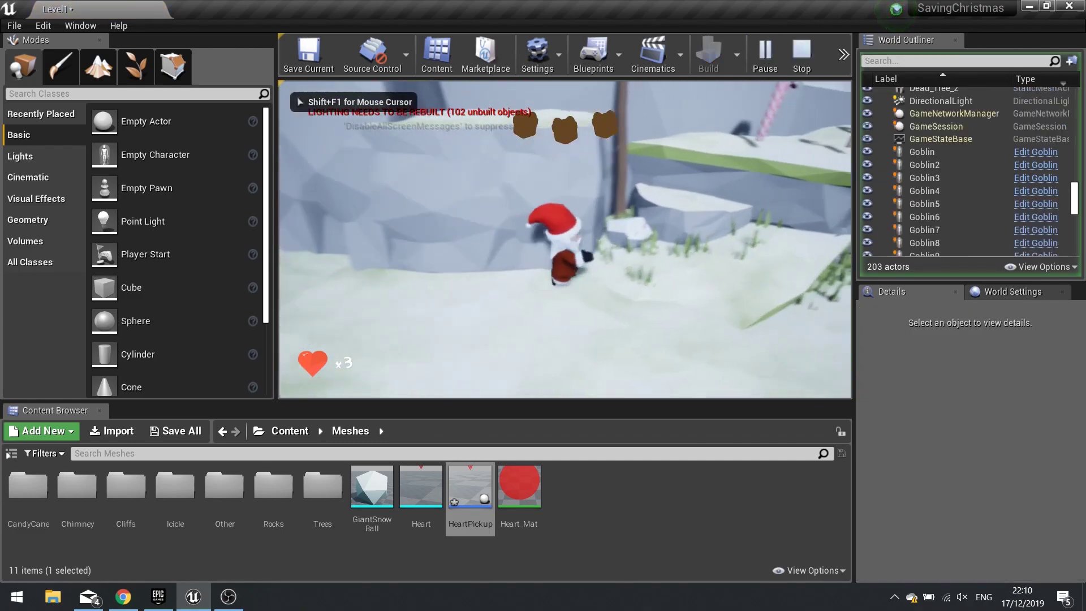
pyautogui.press('d')
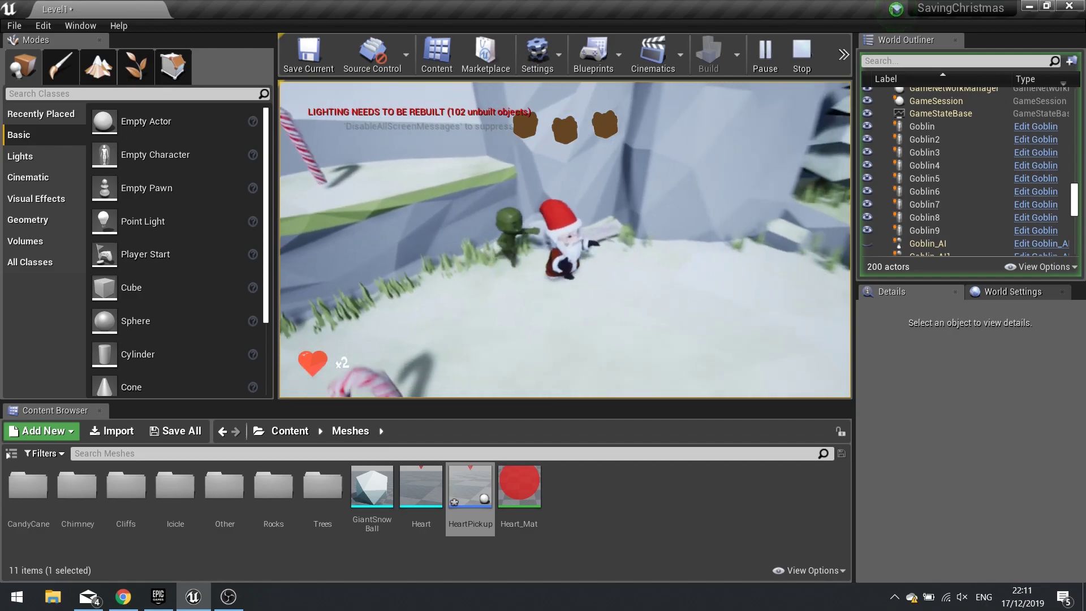
pyautogui.press('s')
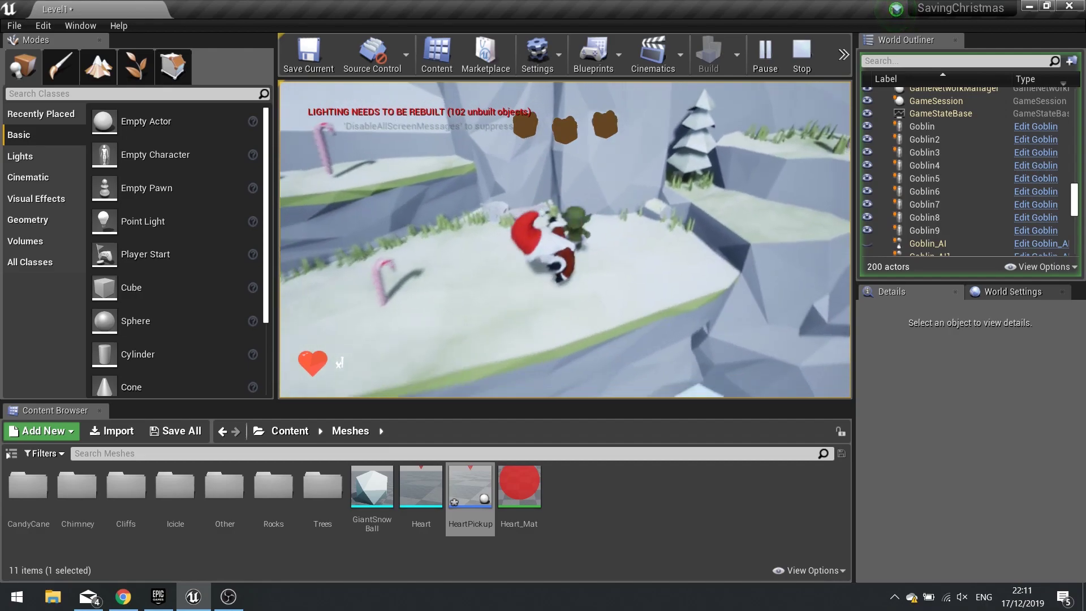
pyautogui.press('w')
pyautogui.press('space')
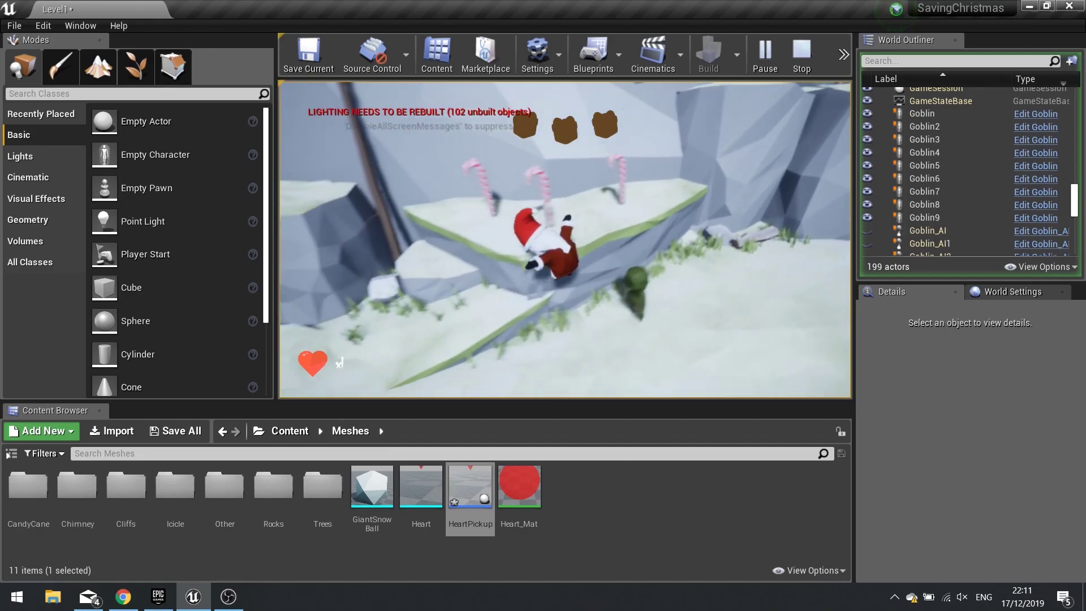
pyautogui.press('w')
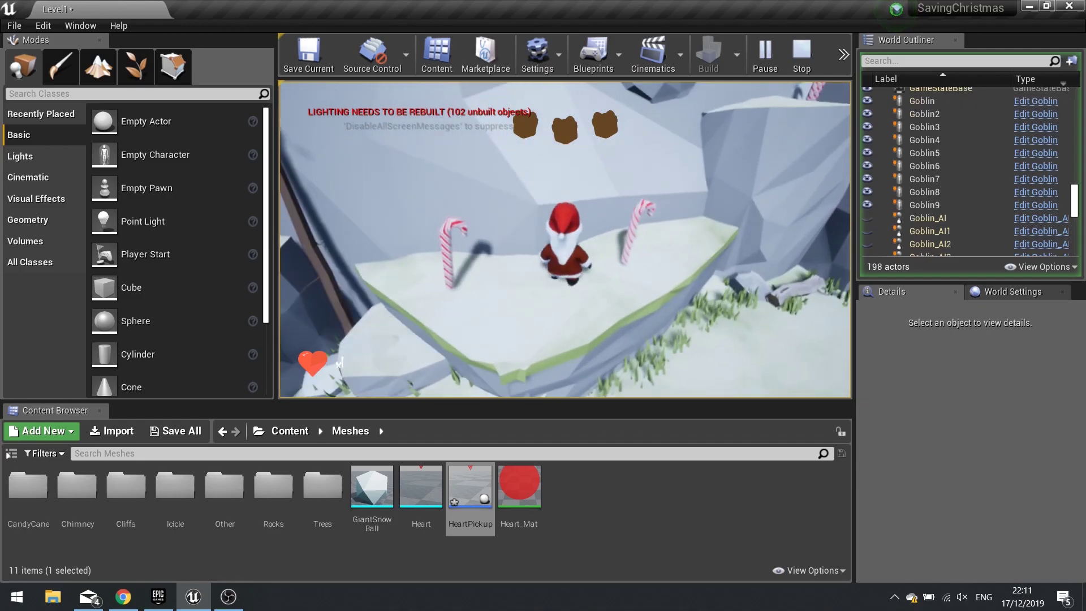
pyautogui.press('Escape')
# - Open the Santa blueprint from the Actors/Characters/Santa content folder
pyautogui.moveTo(696, 303); pyautogui.dragTo(786, 306, button='right')
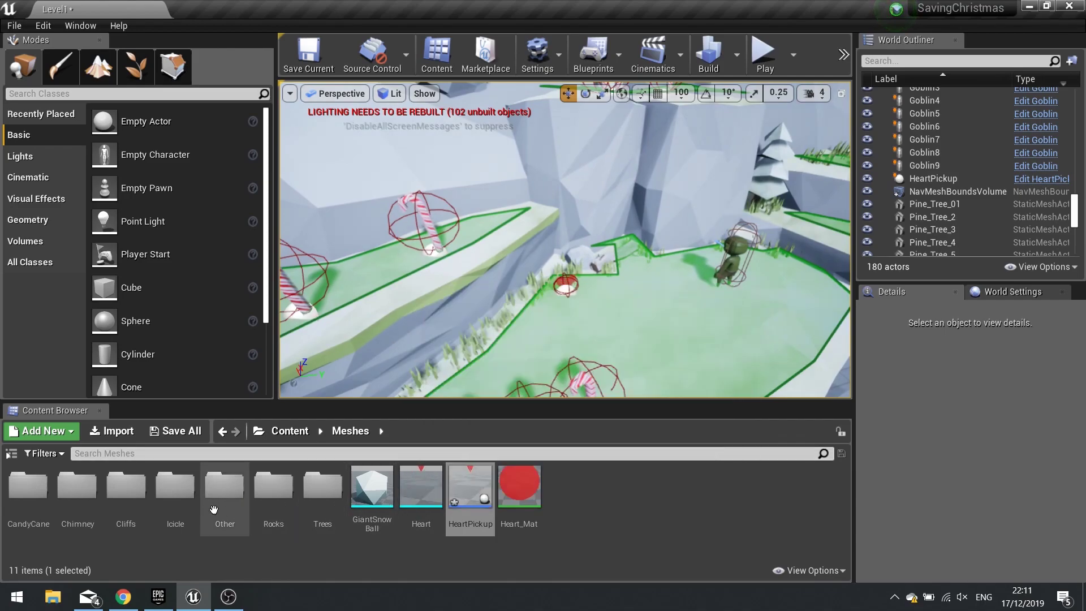
pyautogui.click(290, 431)
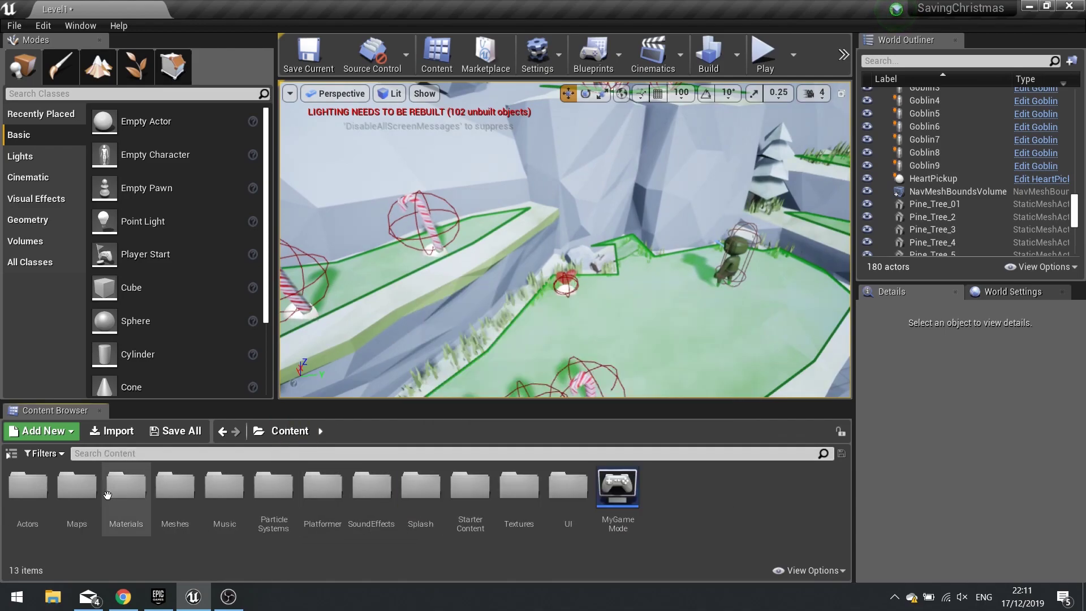
pyautogui.doubleClick(33, 508)
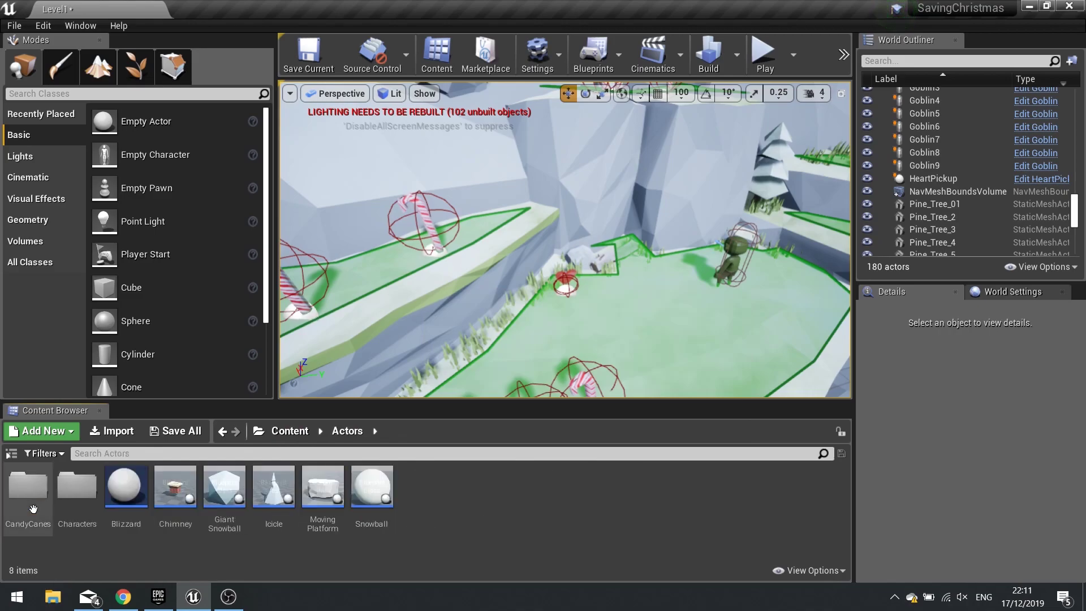
pyautogui.doubleClick(96, 498)
pyautogui.doubleClick(175, 486)
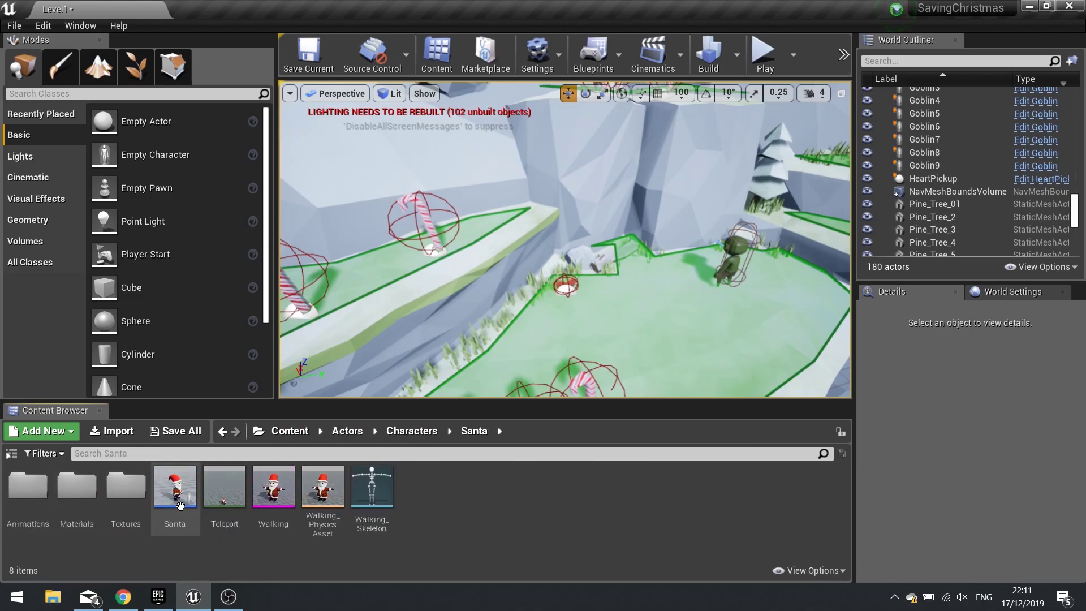
pyautogui.doubleClick(170, 483)
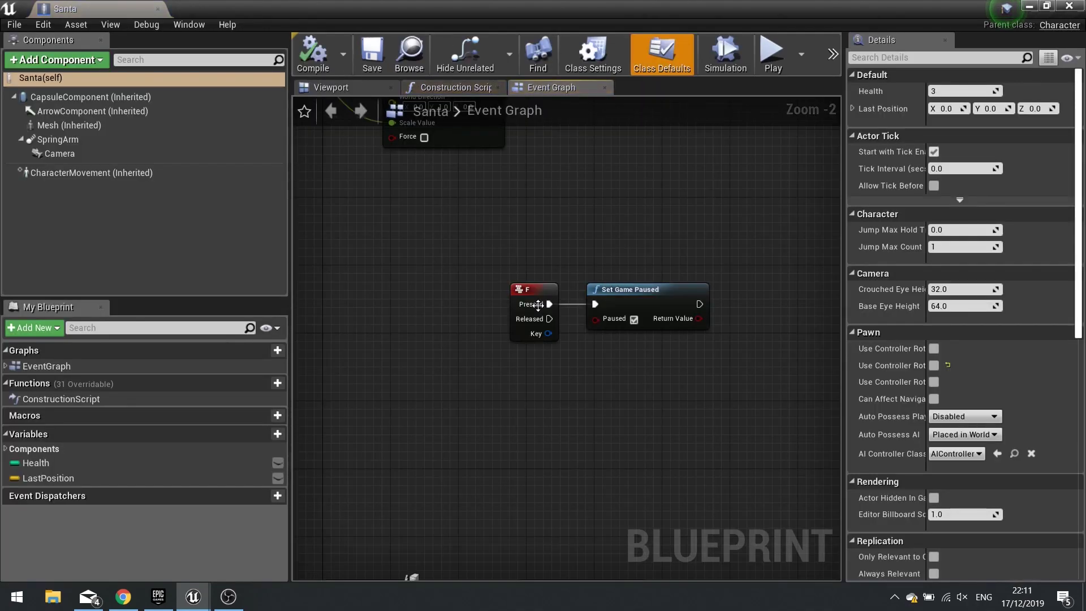
# - Select and copy the Santa graph nodes that update the heart display, from Get Game Mode and Cast To MyGameMode through Health and Update Hearts
pyautogui.scroll(-3, 569, 288)
pyautogui.moveTo(543, 366); pyautogui.dragTo(431, 226, button='right')
pyautogui.moveTo(580, 354); pyautogui.dragTo(425, 331, button='right')
pyautogui.scroll(3, 686, 279)
pyautogui.moveTo(523, 332); pyautogui.dragTo(368, 325, button='right')
pyautogui.scroll(-1, 497, 342)
pyautogui.moveTo(497, 342); pyautogui.dragTo(462, 307, button='right')
pyautogui.scroll(-1, 406, 340)
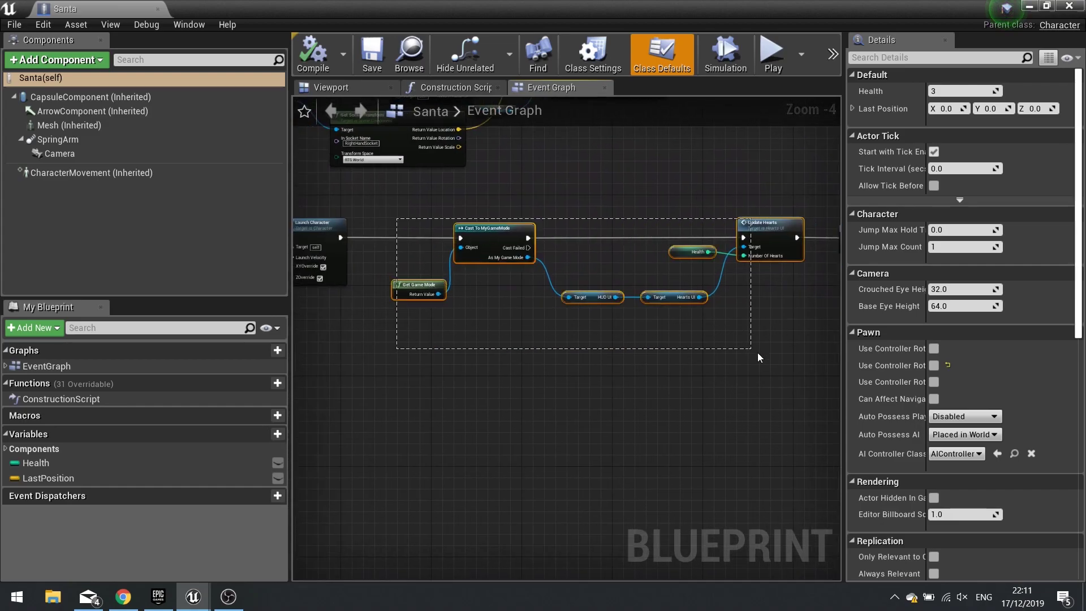
pyautogui.moveTo(755, 351); pyautogui.dragTo(776, 356)
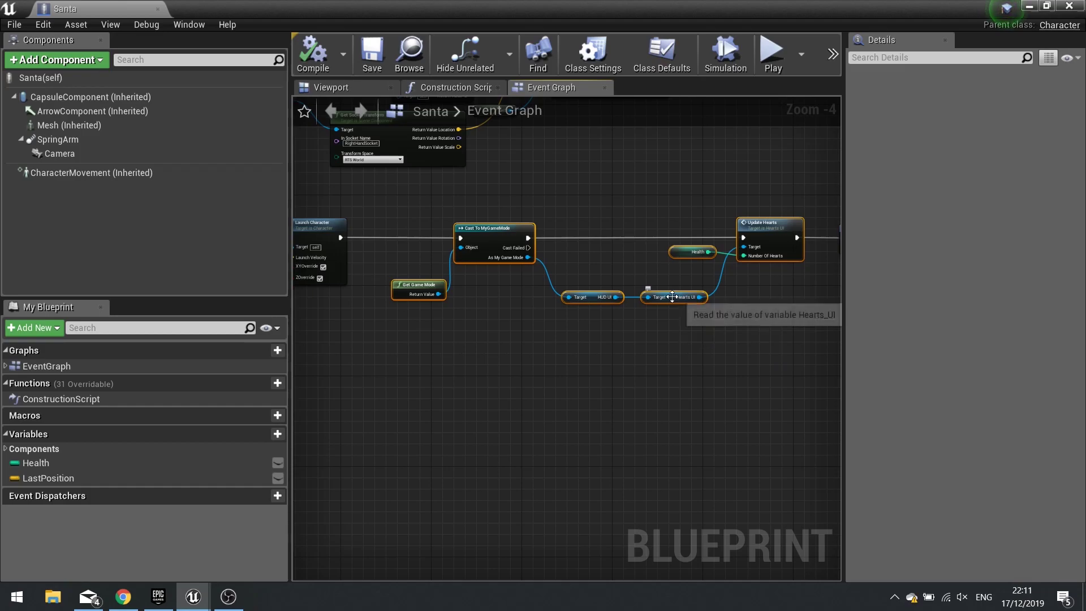
pyautogui.moveTo(717, 349); pyautogui.dragTo(537, 331, button='right')
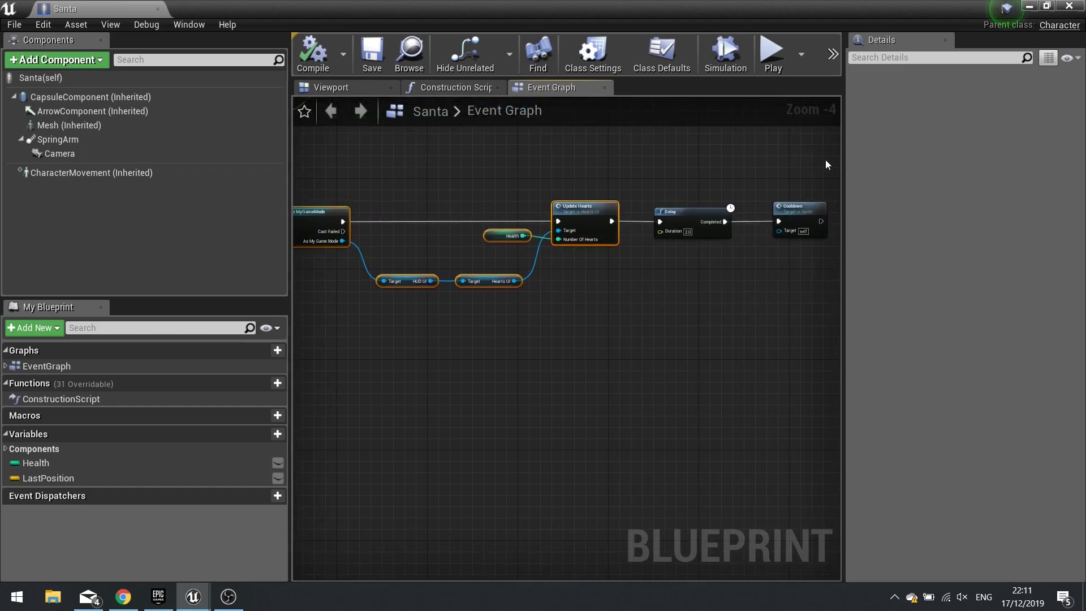
# - Return to the level and open the blueprint of the placed HeartPickup actor for editing
pyautogui.click(1029, 7)
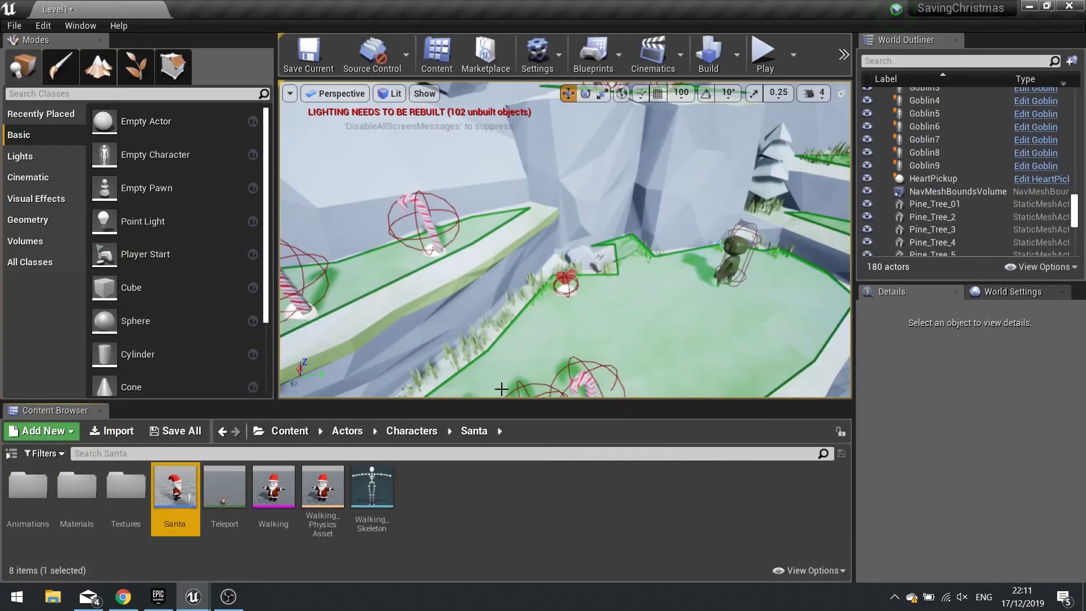
pyautogui.click(567, 283)
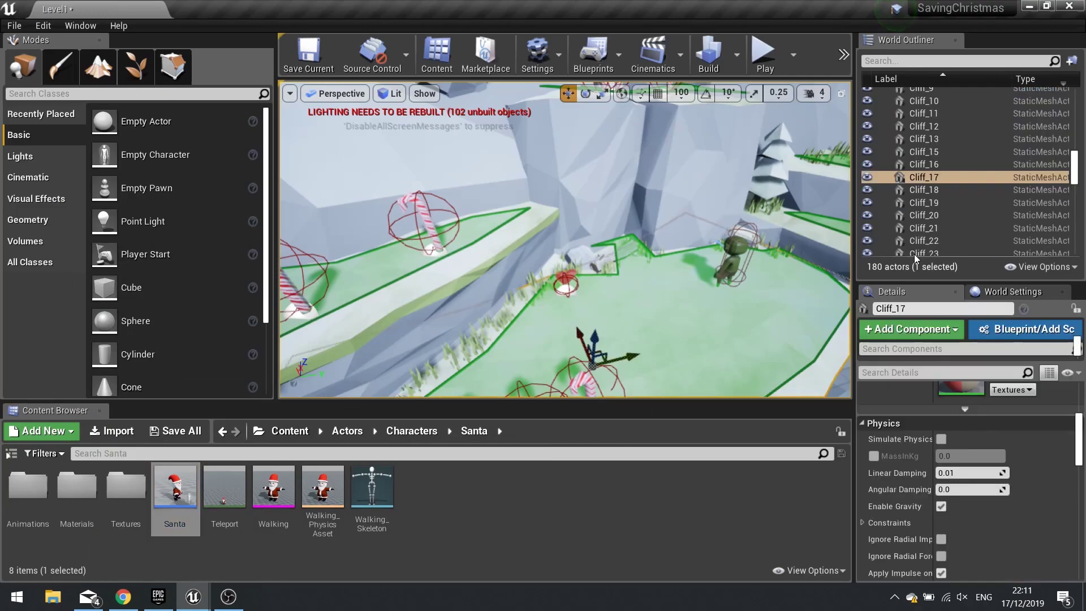
pyautogui.click(566, 288)
pyautogui.click(1026, 179)
# - Move DestroyActor out of the way, paste the copied heart-update nodes and run Cast To MyGameMode from the increment node, aligned with it
pyautogui.moveTo(668, 310); pyautogui.dragTo(361, 307, button='right')
pyautogui.moveTo(481, 179); pyautogui.dragTo(787, 393)
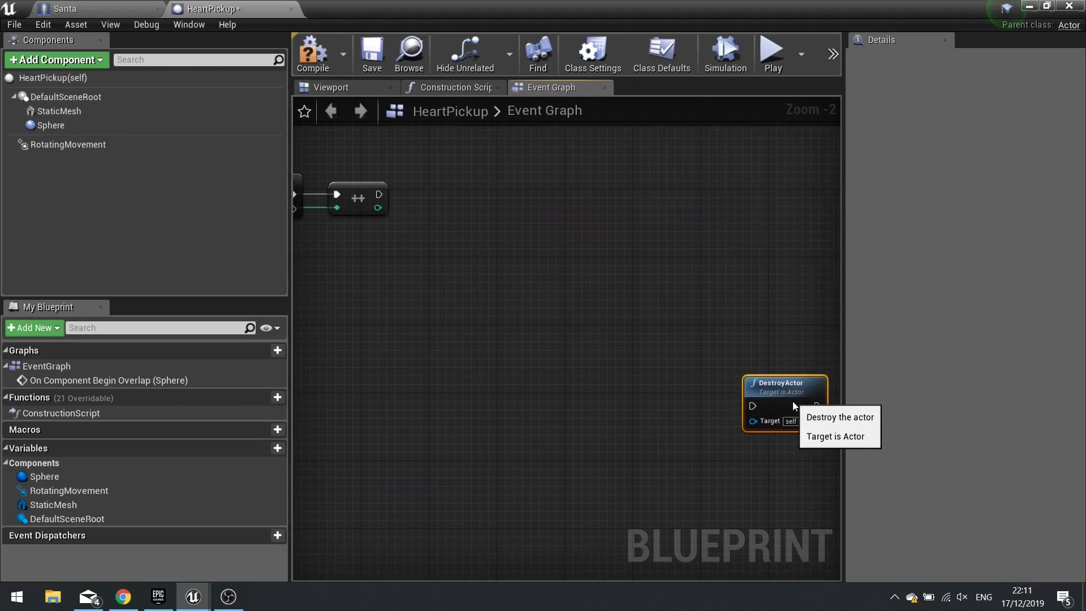
pyautogui.hotkey('ctrl', 'v')
pyautogui.moveTo(444, 241)
pyautogui.mouseDown()
pyautogui.moveTo(510, 203)
pyautogui.moveTo(379, 194)
pyautogui.mouseUp()
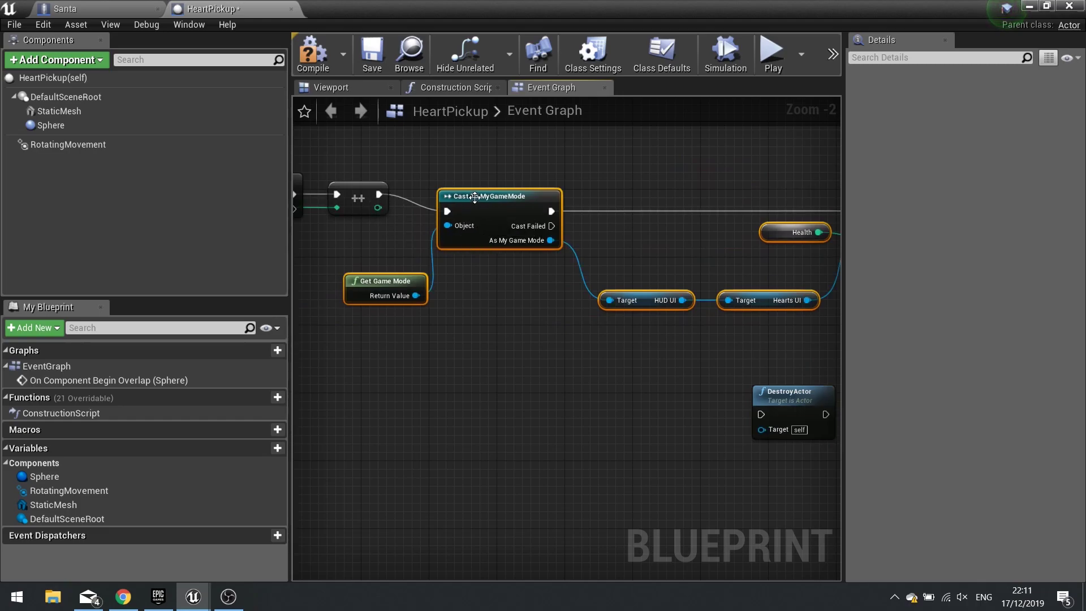
pyautogui.moveTo(471, 201); pyautogui.dragTo(472, 185)
# - Delete the pasted Health node and connect the increment node's result to Number Of Hearts on Update Hearts
pyautogui.moveTo(712, 239); pyautogui.dragTo(618, 246, button='right')
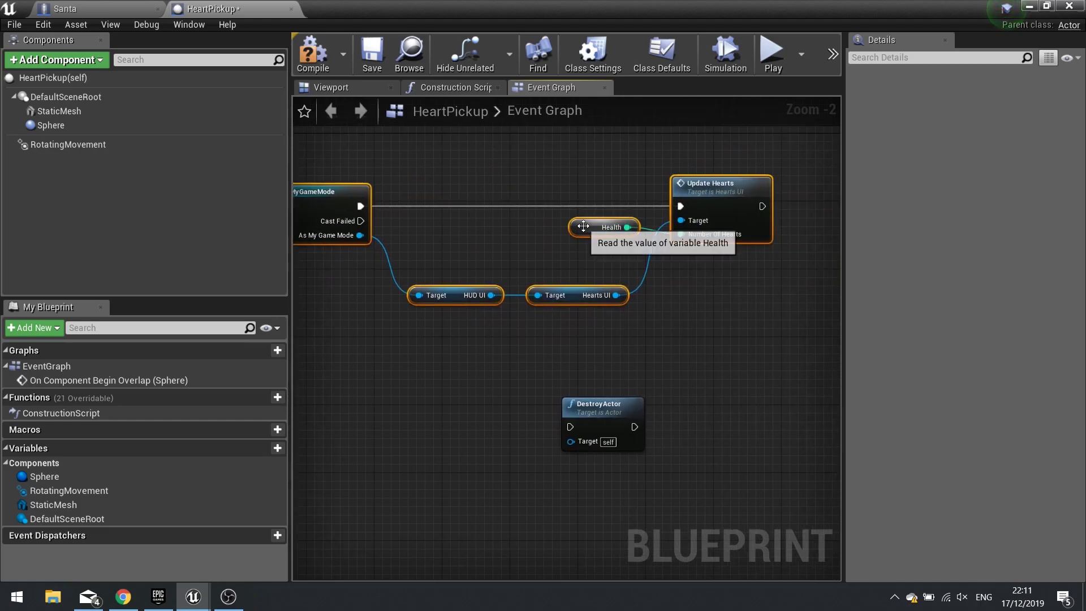
pyautogui.press('Delete')
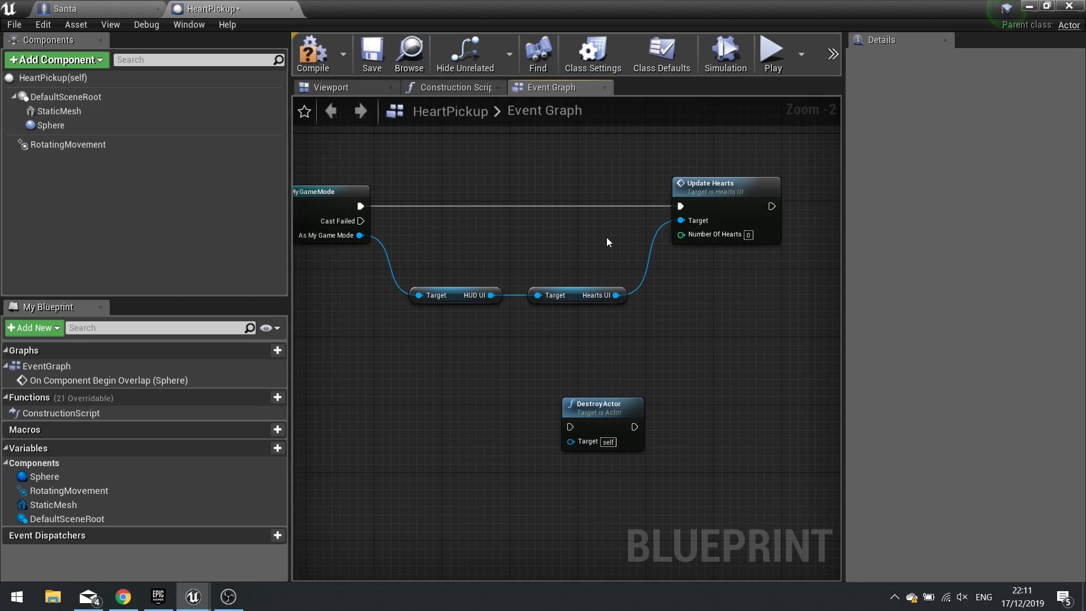
pyautogui.moveTo(373, 239); pyautogui.dragTo(561, 226, button='right')
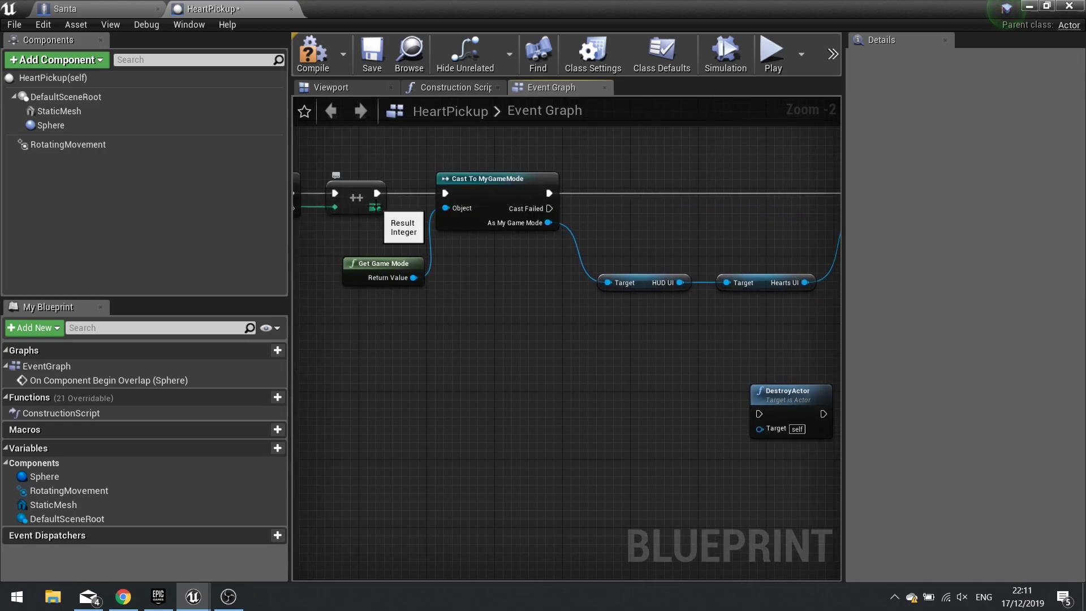
pyautogui.moveTo(667, 215); pyautogui.dragTo(688, 226)
# - Run DestroyActor after Update Hearts, aligned with it, and compile the blueprint
pyautogui.moveTo(605, 403); pyautogui.dragTo(710, 168)
pyautogui.click(313, 52)
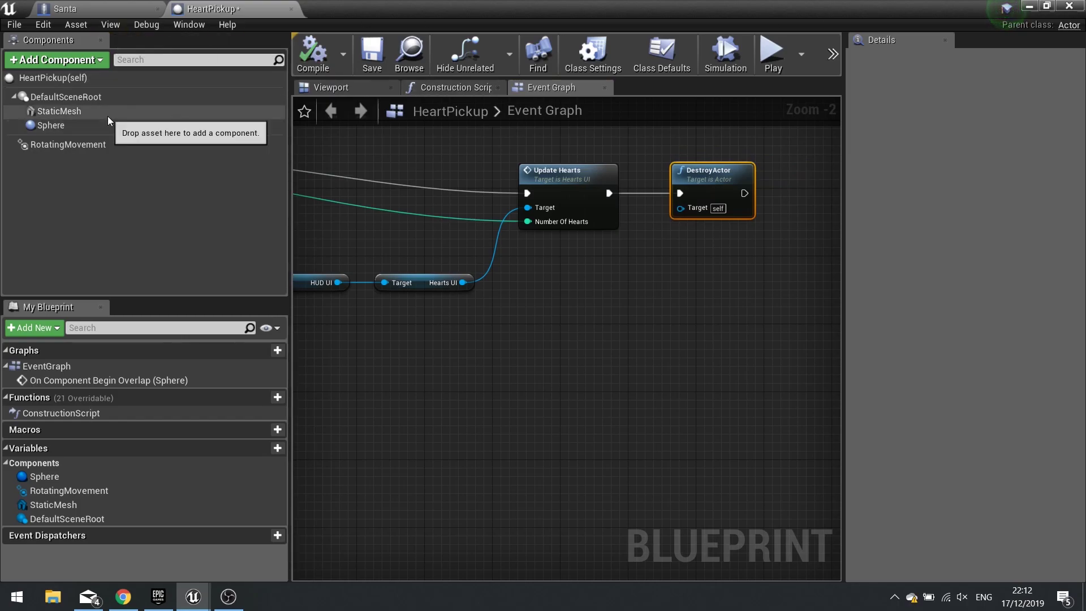
# - Set the heart StaticMesh's scale to 2 on all three axes and compile the blueprint
pyautogui.click(170, 111)
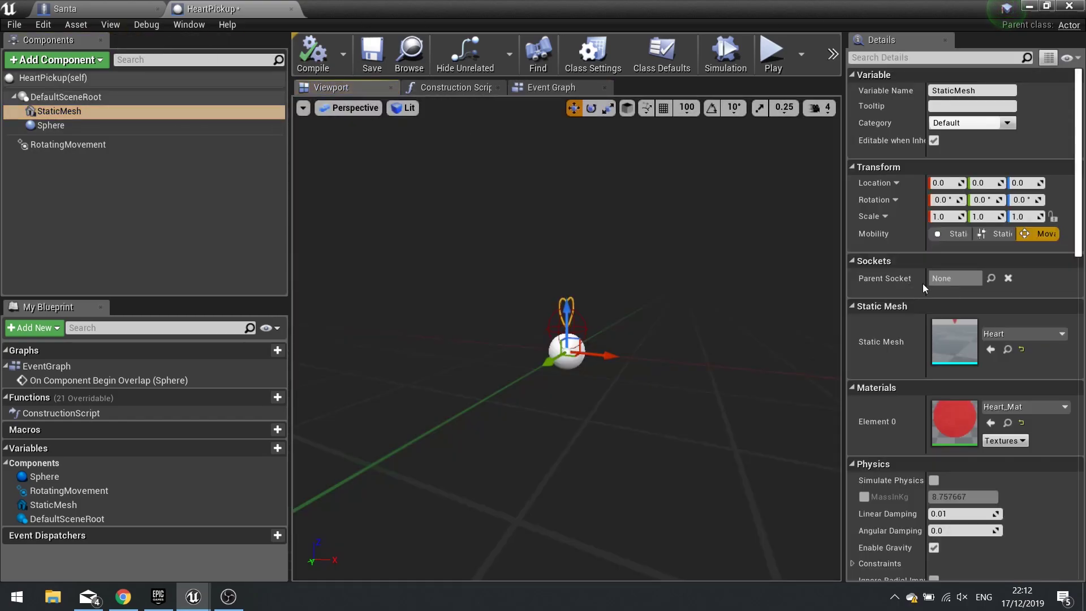
pyautogui.write('2')
pyautogui.press('Tab')
pyautogui.write('2')
pyautogui.press('Tab')
pyautogui.write('2')
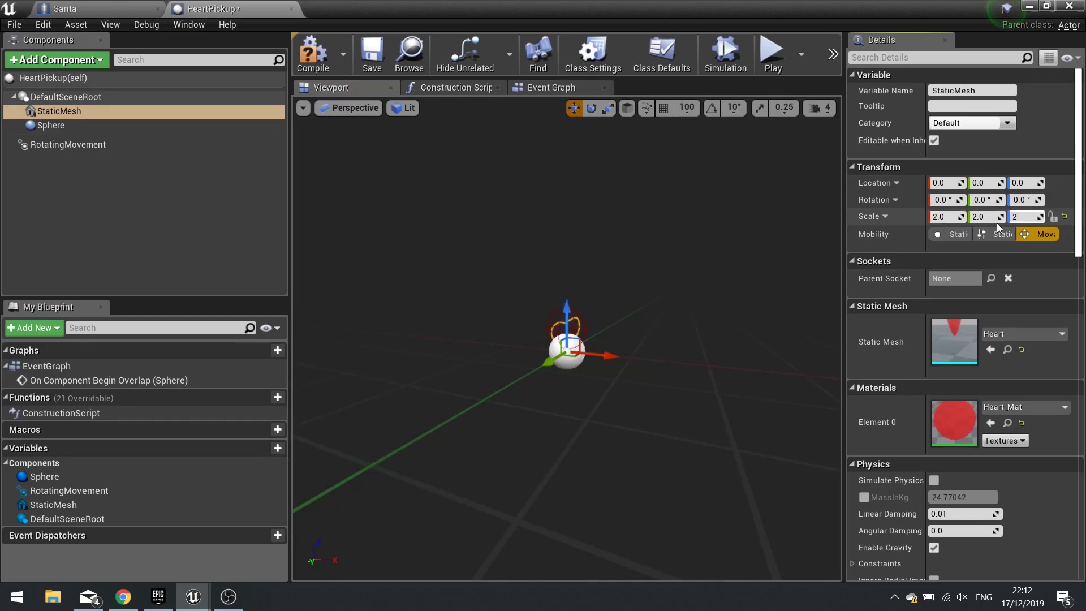
pyautogui.keyDown('alt'); pyautogui.moveTo(679, 345); pyautogui.dragTo(543, 346); pyautogui.keyUp('alt')
pyautogui.click(316, 58)
# - Play-test the level with the enlarged heart, running Santa into the heart pickup and the goblin, and stop the session
pyautogui.click(1070, 6)
pyautogui.click(765, 59)
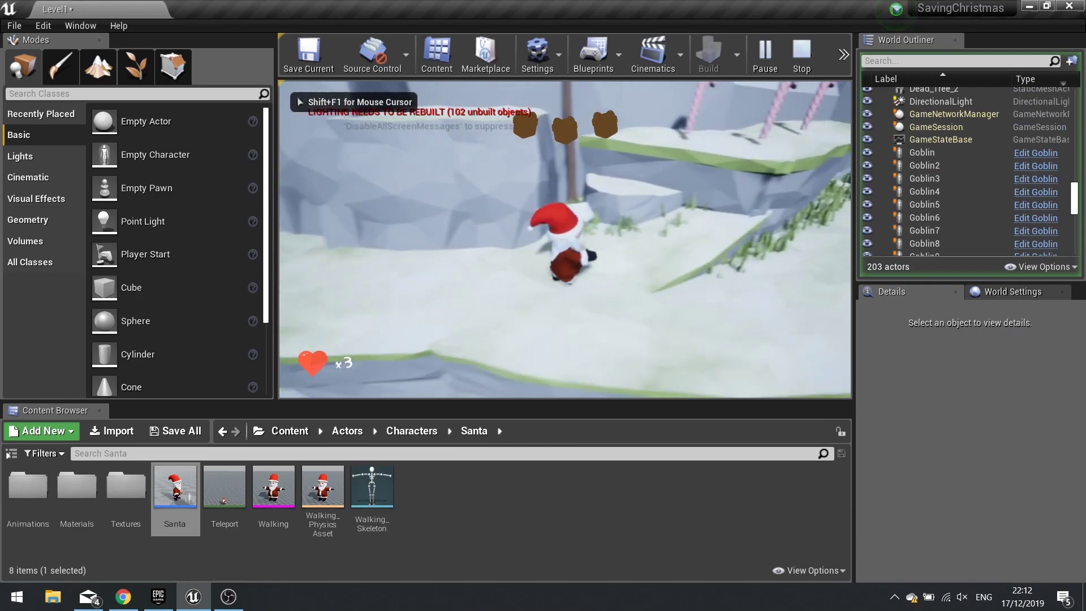
pyautogui.press('d')
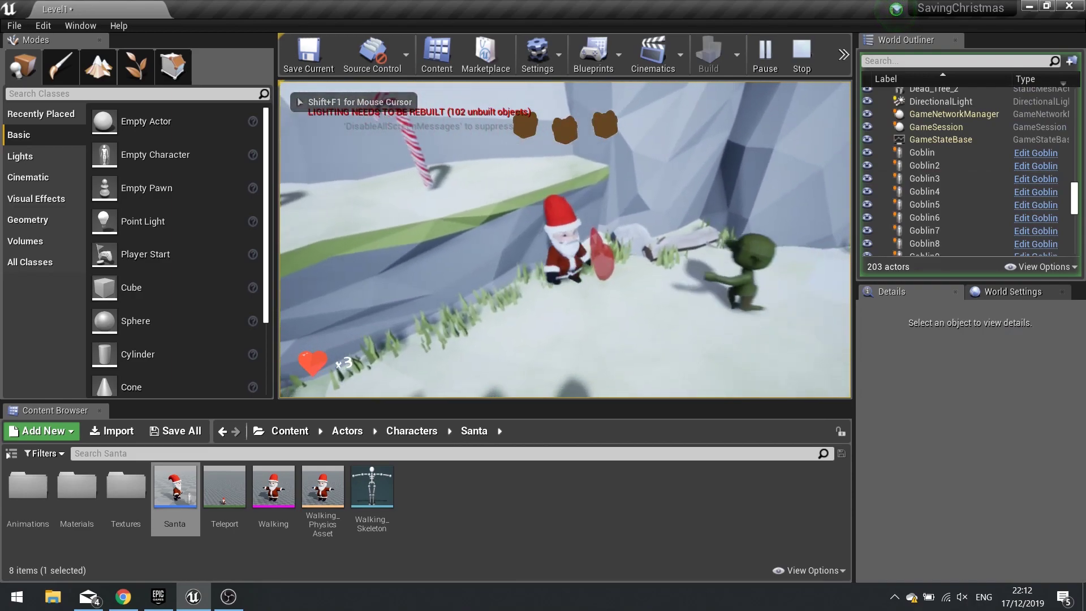
pyautogui.press('s')
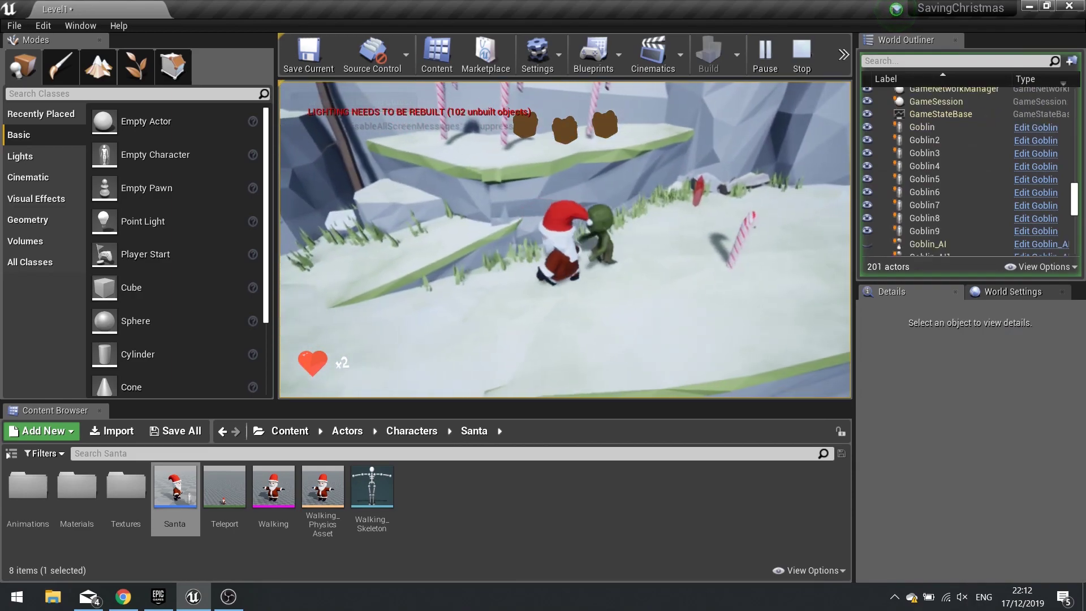
pyautogui.press('d')
pyautogui.press('w')
pyautogui.press('d')
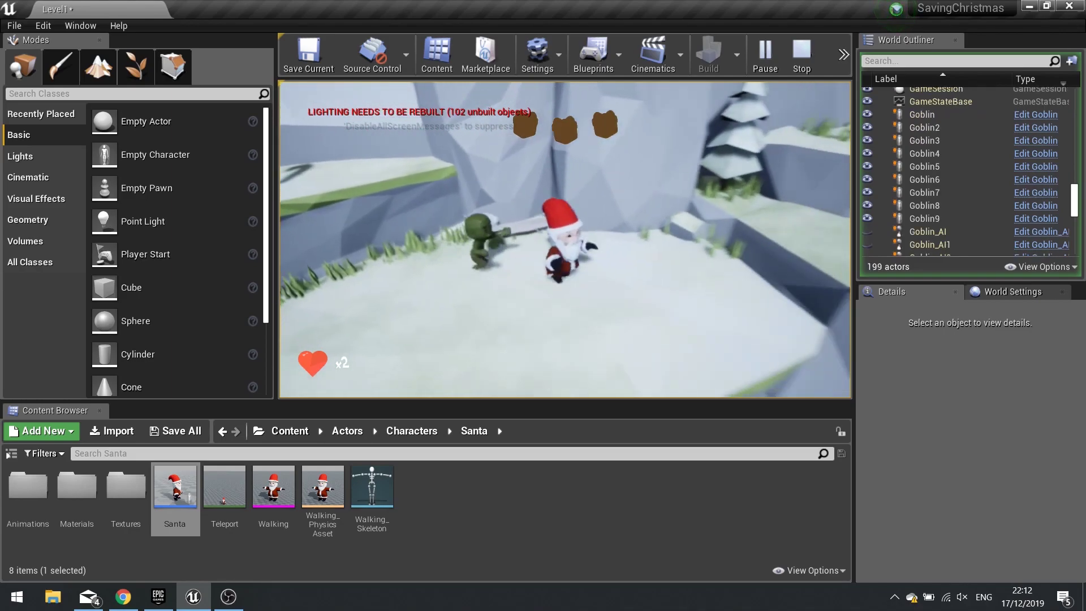
pyautogui.press('d')
pyautogui.press('space')
pyautogui.press('a')
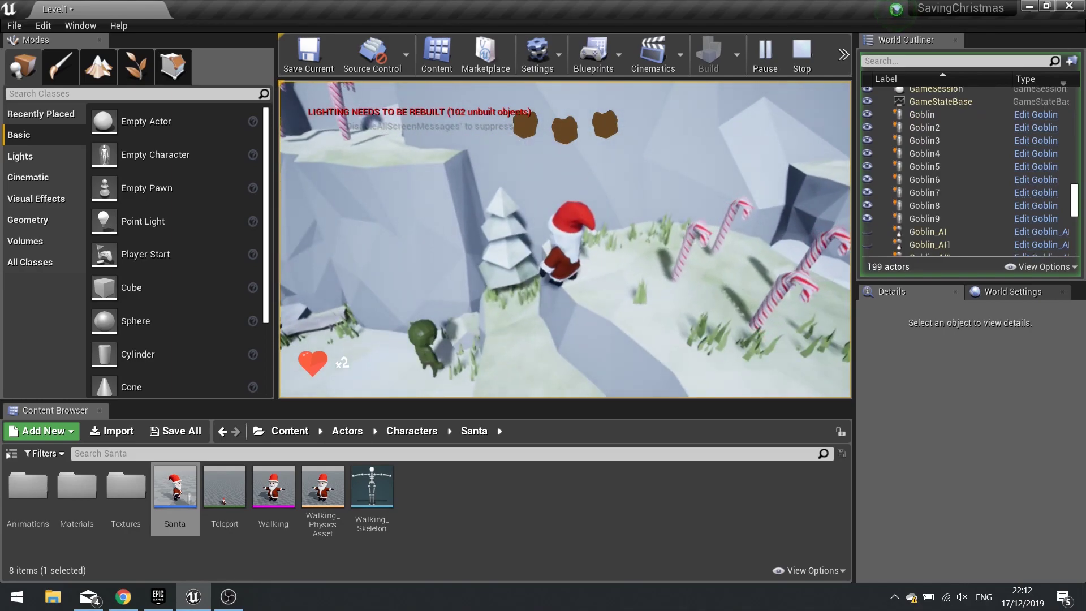
pyautogui.press('Escape')
# - Open the blueprint of the HeartPickup placed in the level and set its StaticMesh's collision preset to NoCollision
pyautogui.moveTo(582, 213)
pyautogui.mouseDown(button='right')
pyautogui.moveTo(566, 226)
pyautogui.moveTo(582, 214)
pyautogui.mouseUp(button='right')
pyautogui.press('w')
pyautogui.click(559, 290)
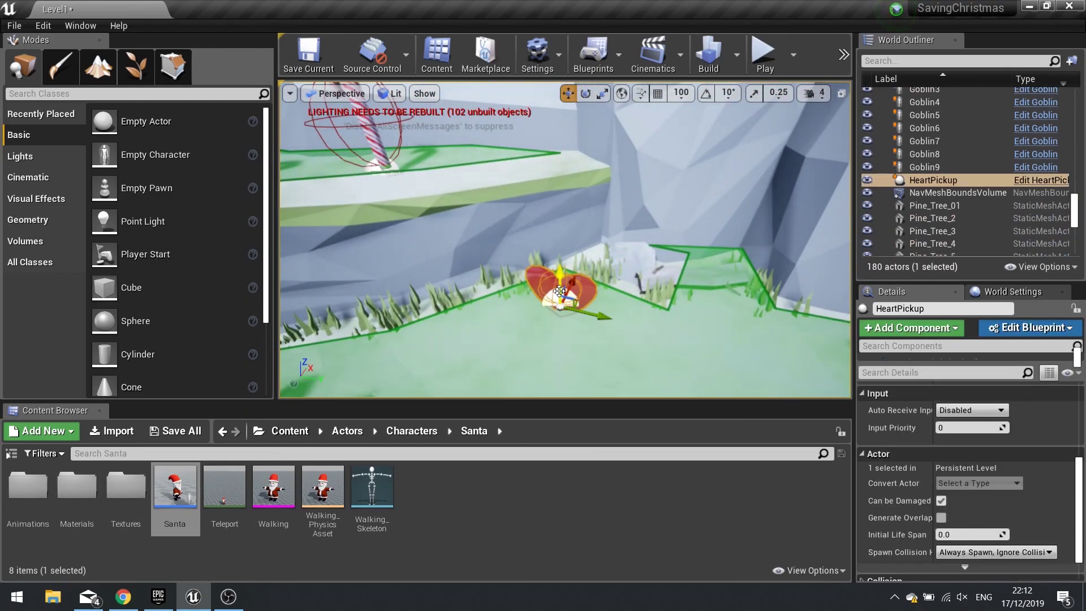
pyautogui.click(1056, 182)
pyautogui.click(50, 112)
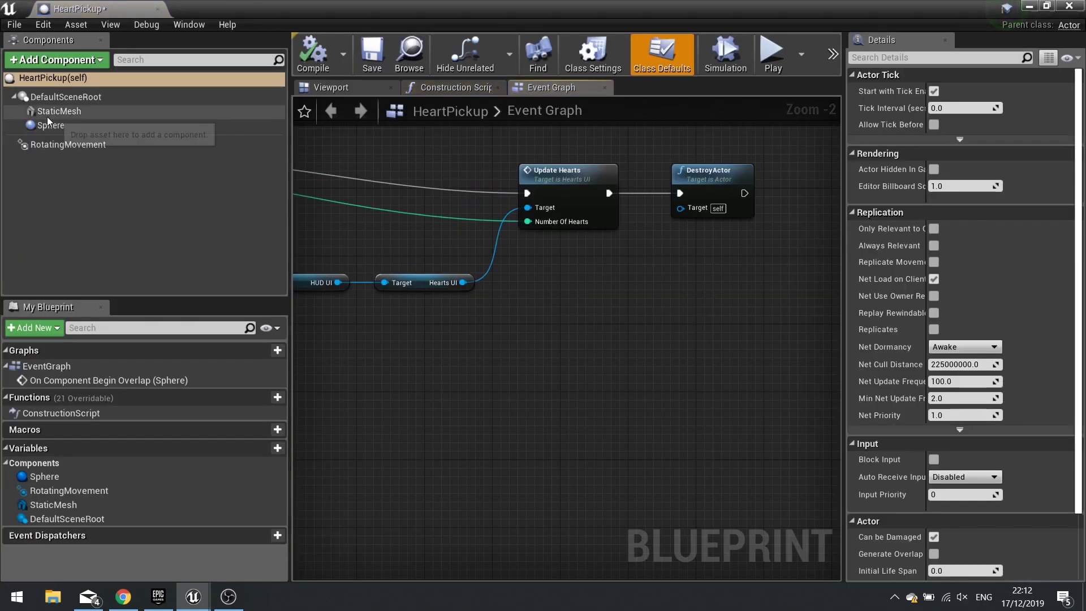
pyautogui.scroll(-10, 880, 373)
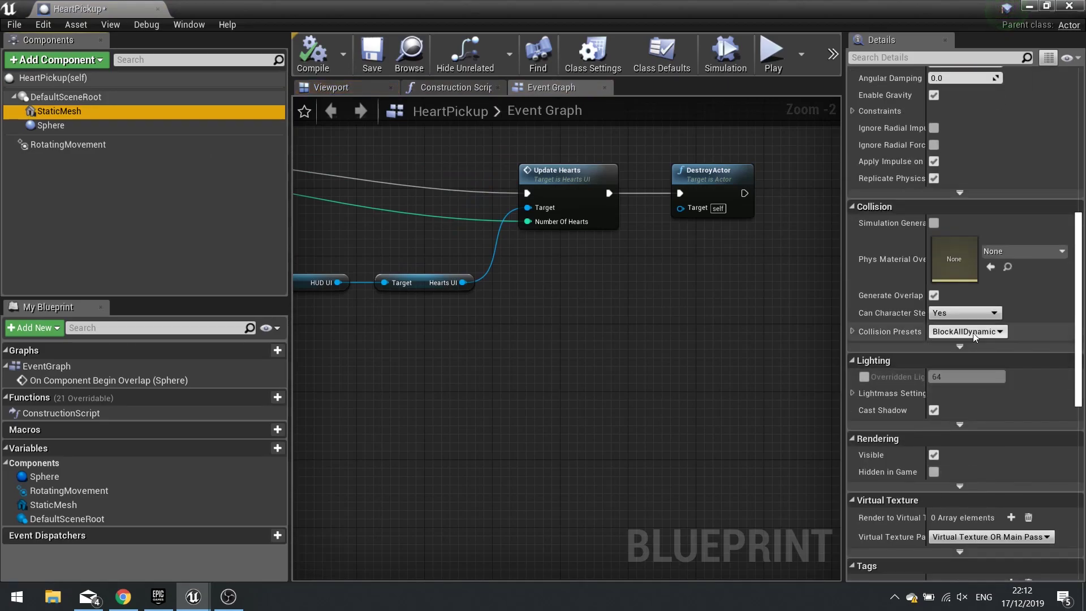
pyautogui.click(973, 333)
pyautogui.click(957, 362)
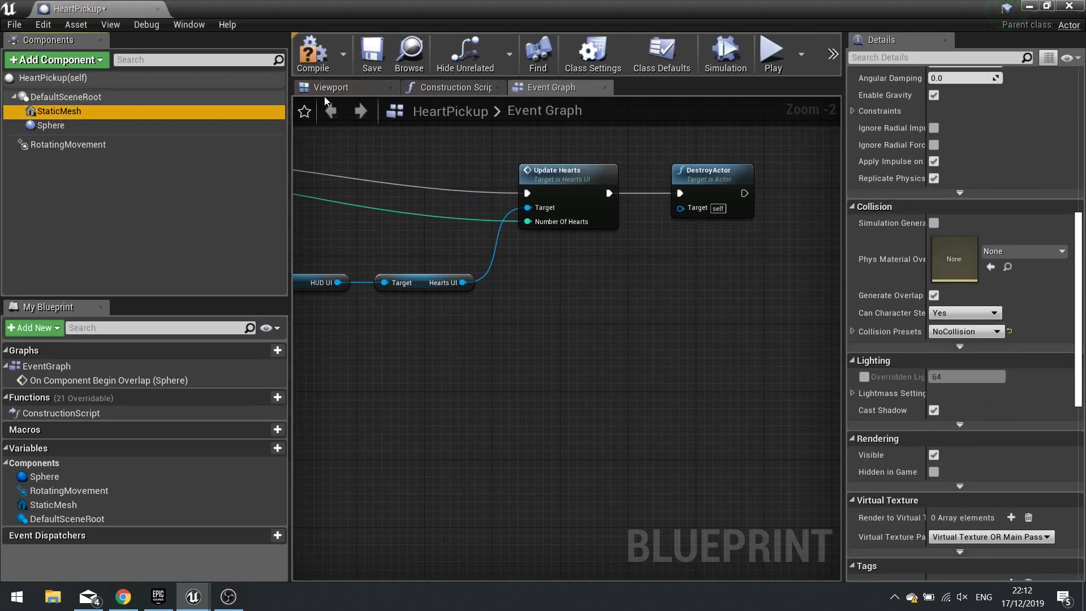
pyautogui.click(1068, 6)
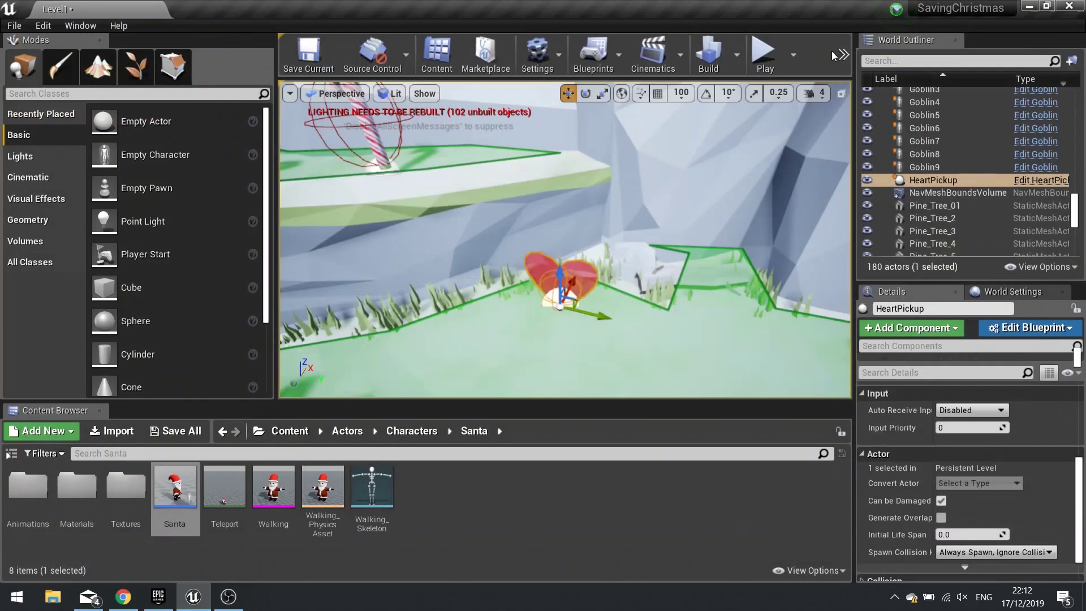
# - Play the level, run Santa through the heart pickup at full health and let the goblin hit him
pyautogui.click(772, 56)
pyautogui.press('d')
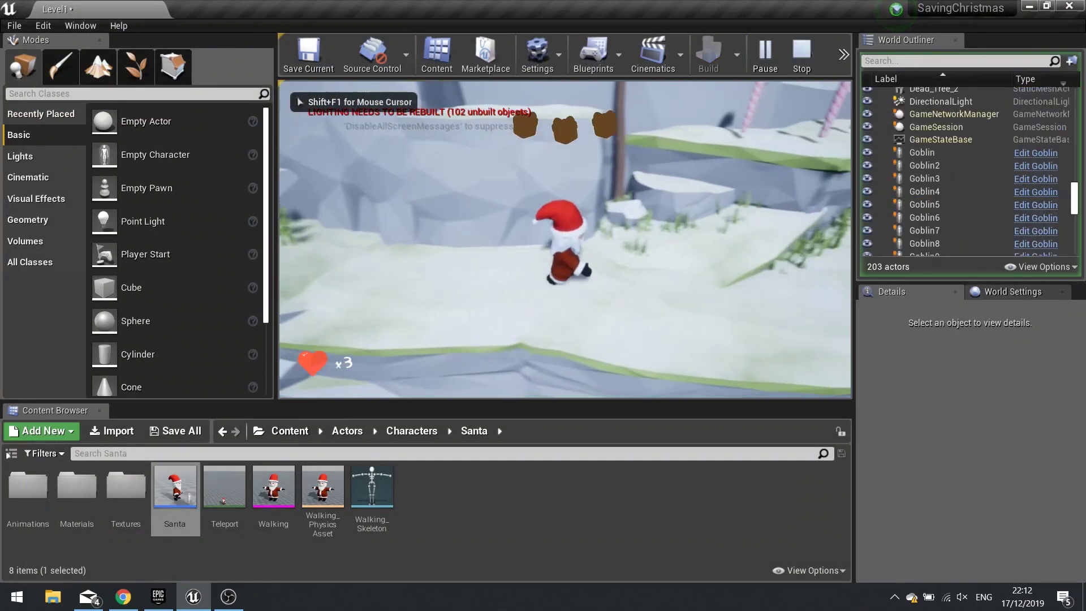
pyautogui.press('d')
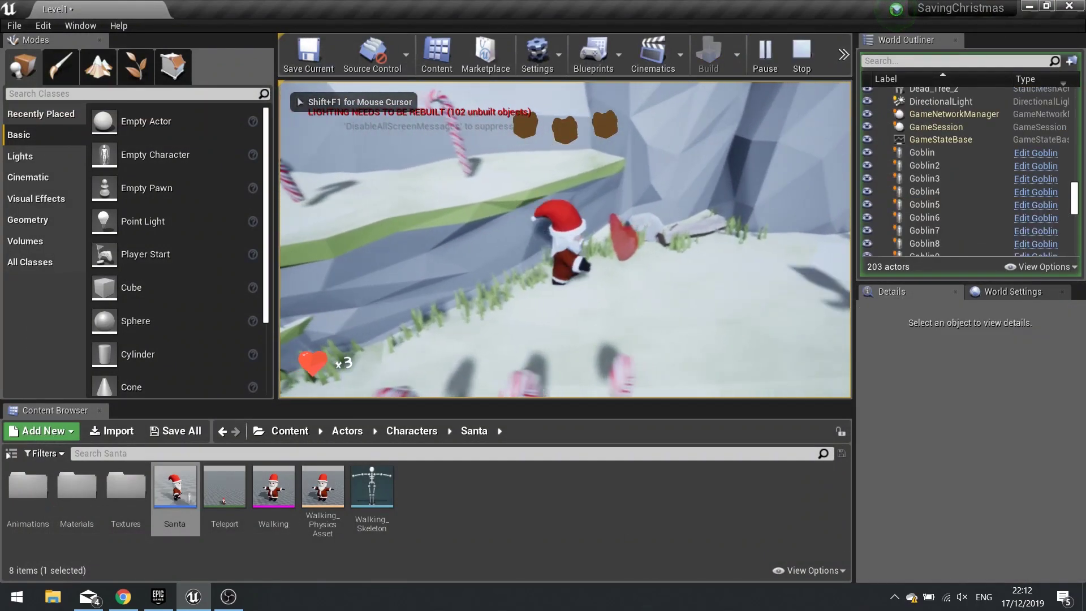
pyautogui.press('s')
pyautogui.press('d')
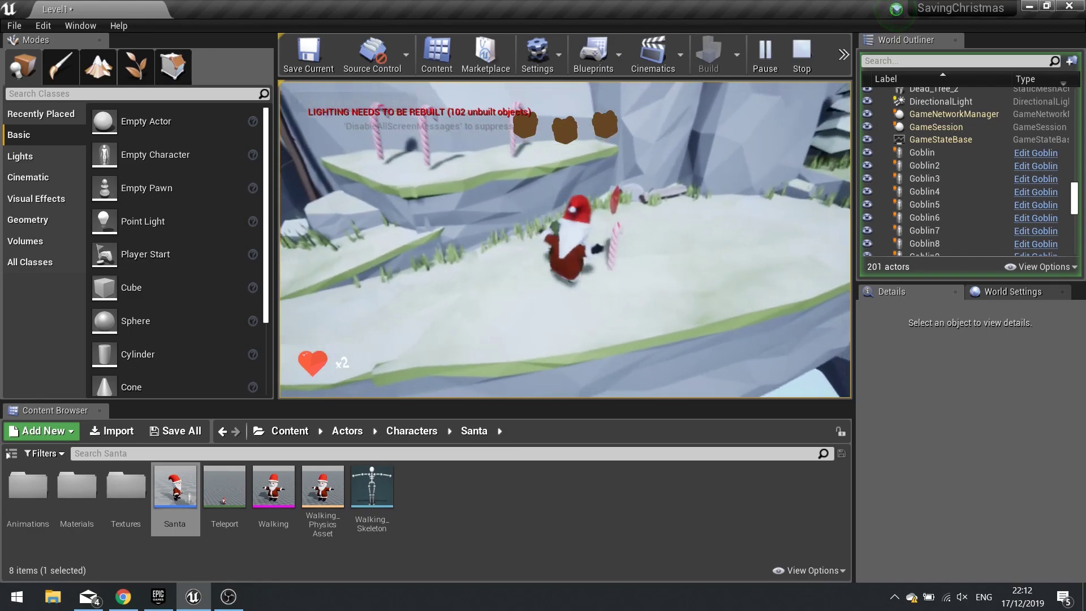
# - Run Santa away from the goblin, collect the heart pickup at reduced health and carry on through the level
pyautogui.press('w')
pyautogui.press('w')
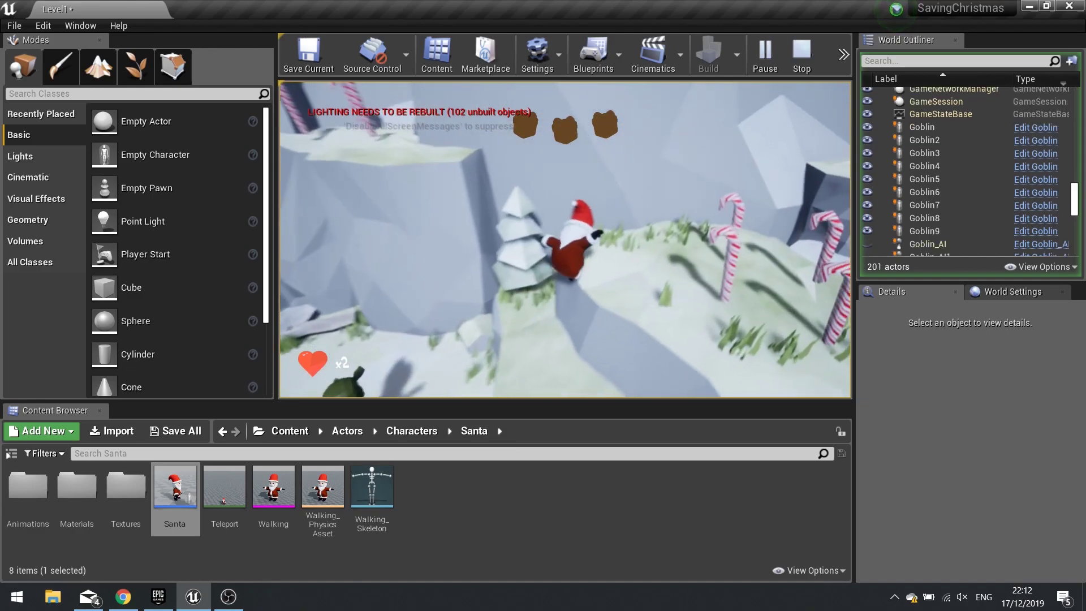
pyautogui.press('a')
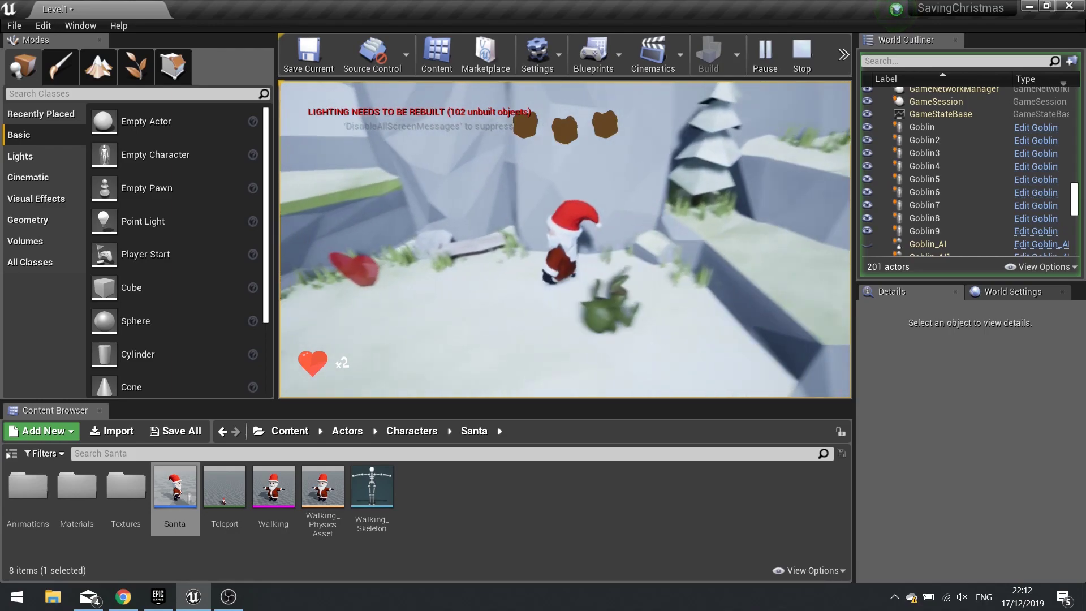
pyautogui.press('w')
pyautogui.press('space')
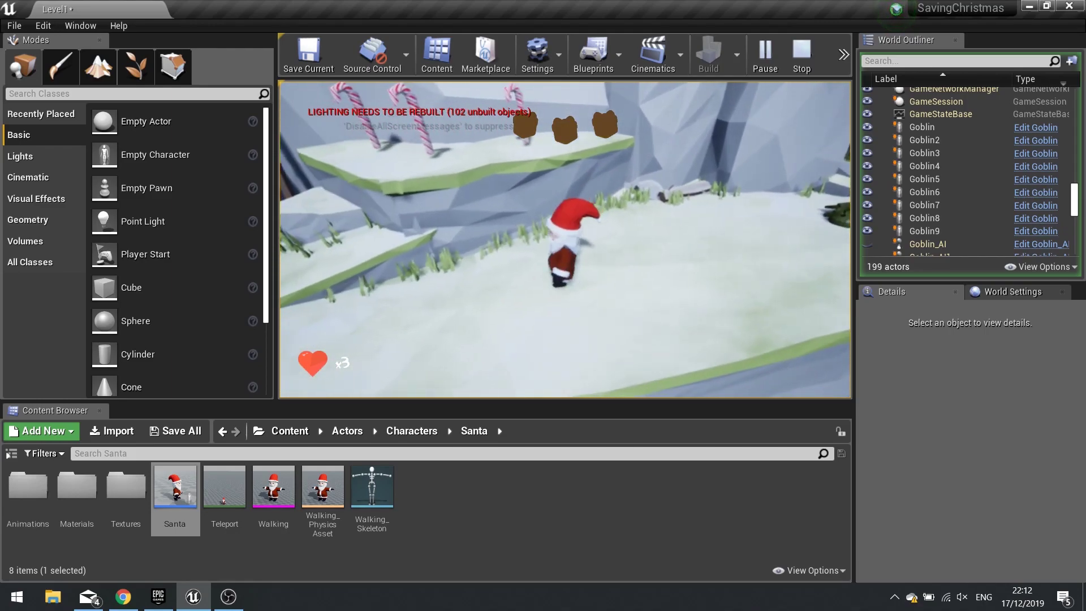
pyautogui.press('w')
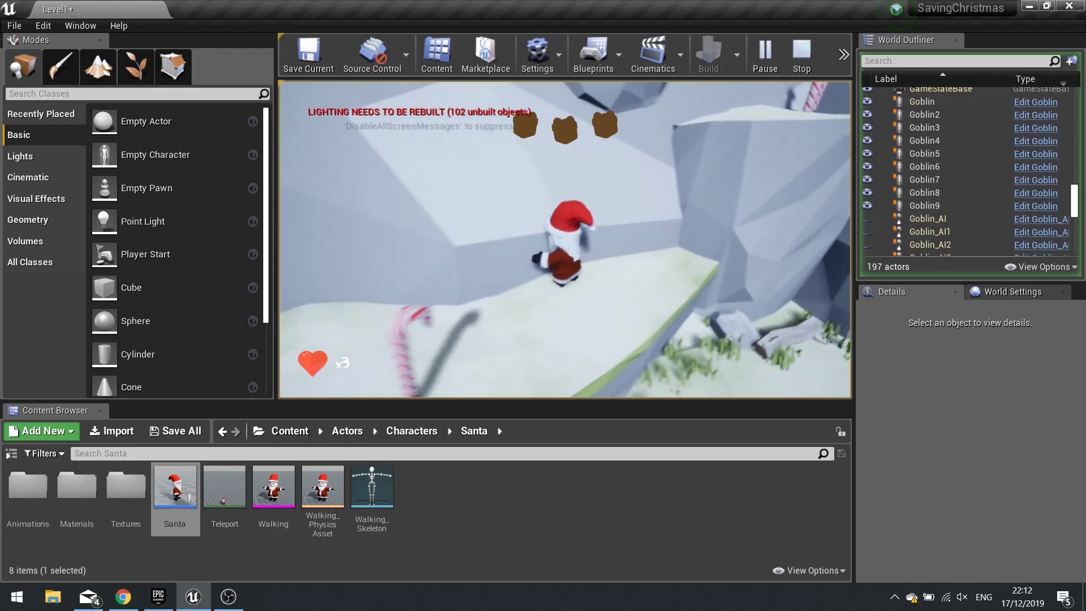
pyautogui.press('space')
pyautogui.press('w')
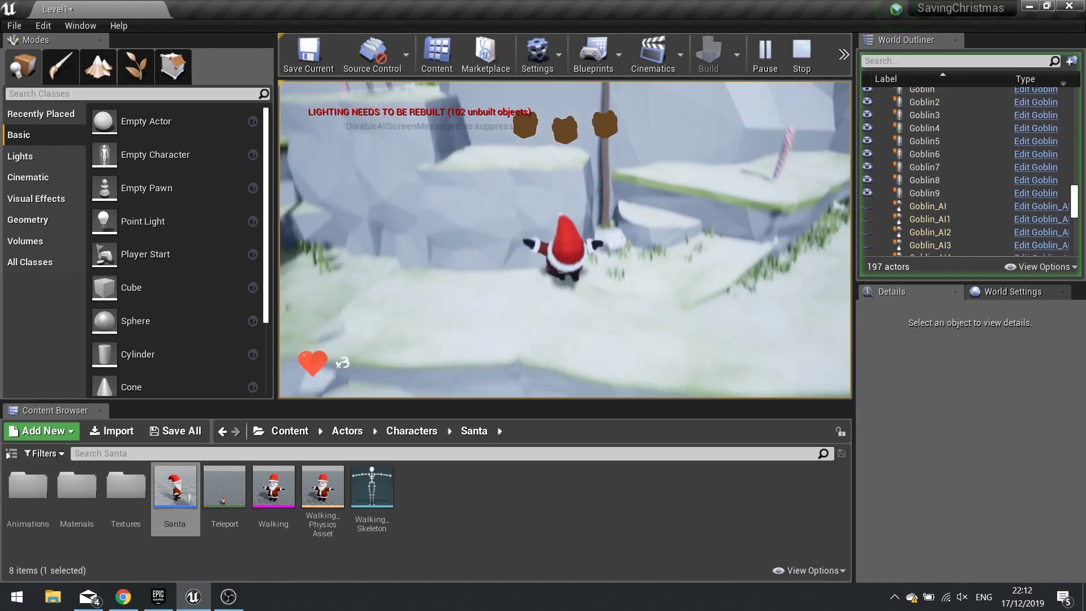
pyautogui.press('w')
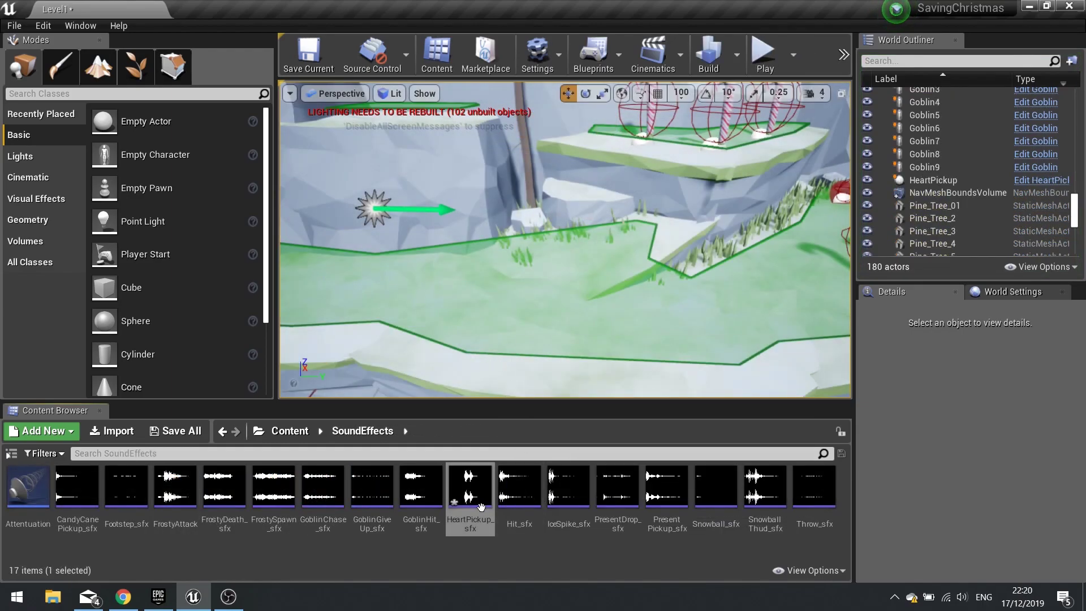
# - In the HeartPickup event graph, insert a Play Sound at Location node between Update Hearts and DestroyActor, aligned with them
pyautogui.moveTo(481, 505)
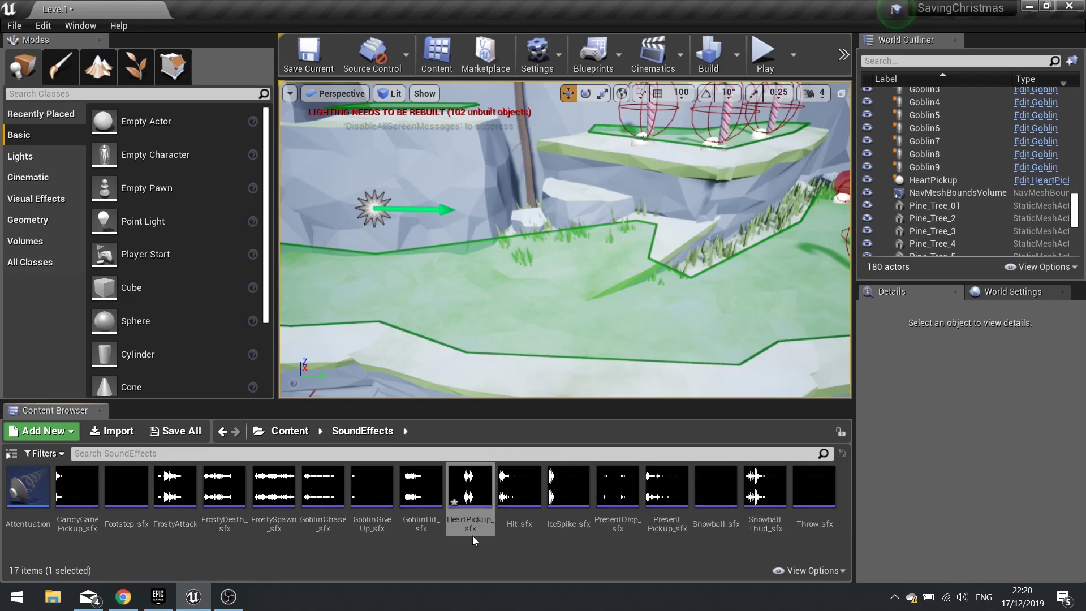
pyautogui.moveTo(748, 323); pyautogui.dragTo(707, 306, button='right')
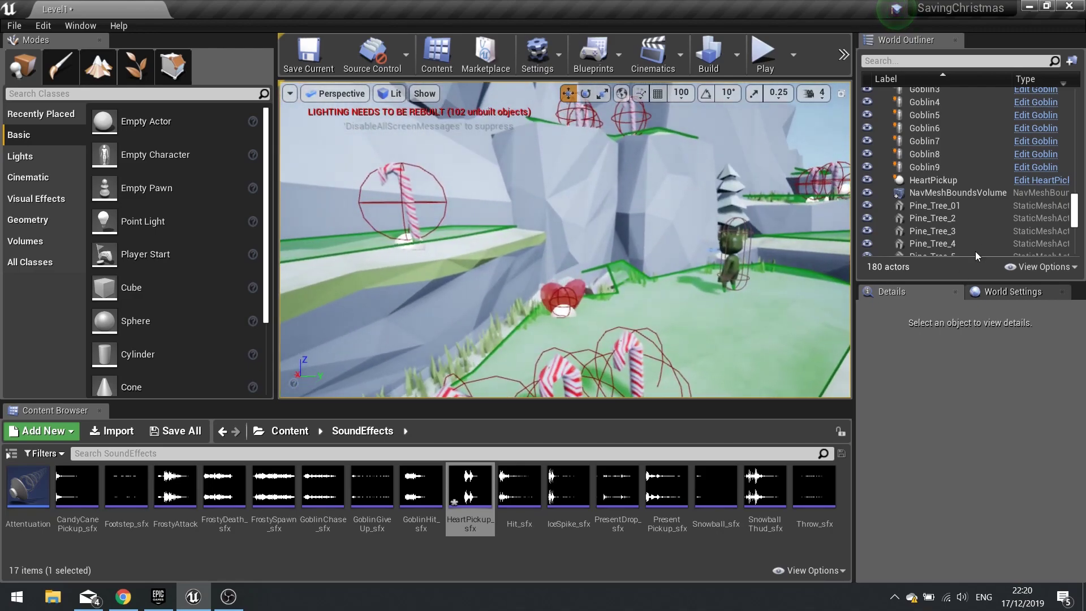
pyautogui.click(1025, 181)
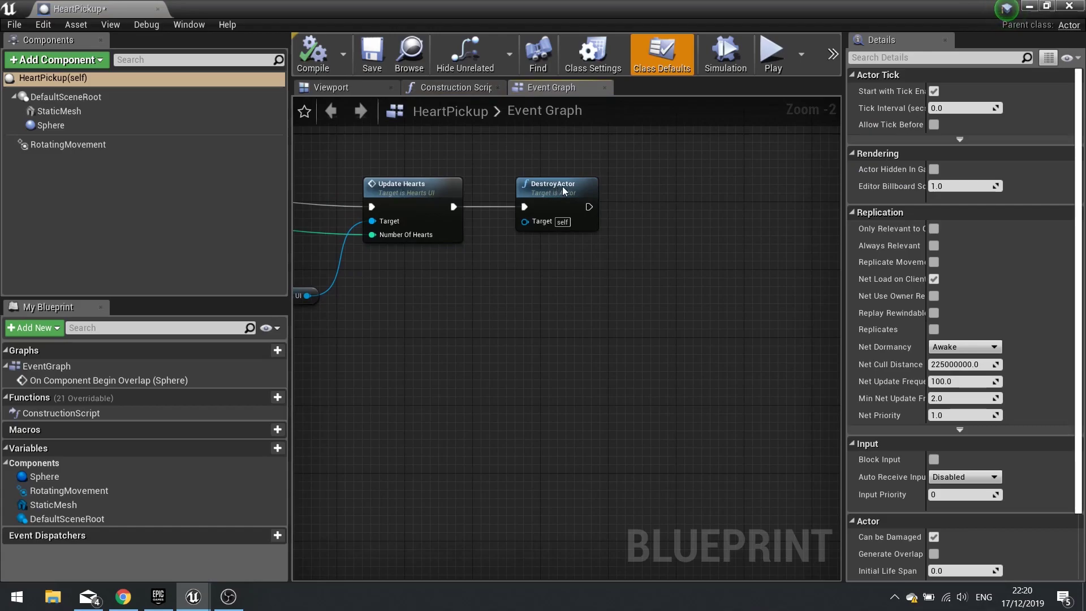
pyautogui.moveTo(559, 190); pyautogui.dragTo(714, 188)
pyautogui.moveTo(558, 207); pyautogui.dragTo(660, 216)
pyautogui.write('play sound')
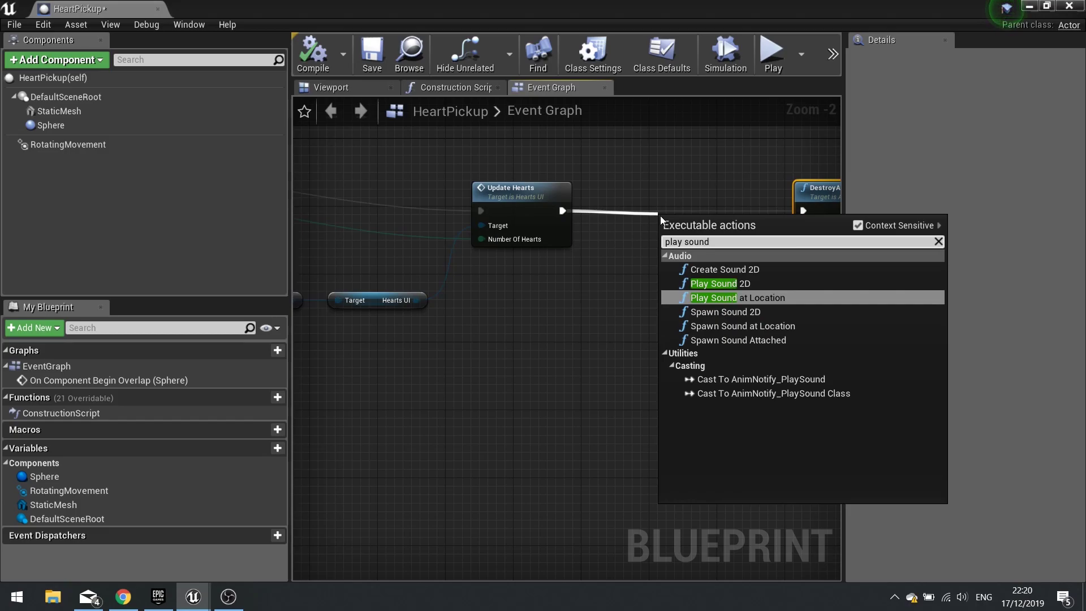
pyautogui.press('Return')
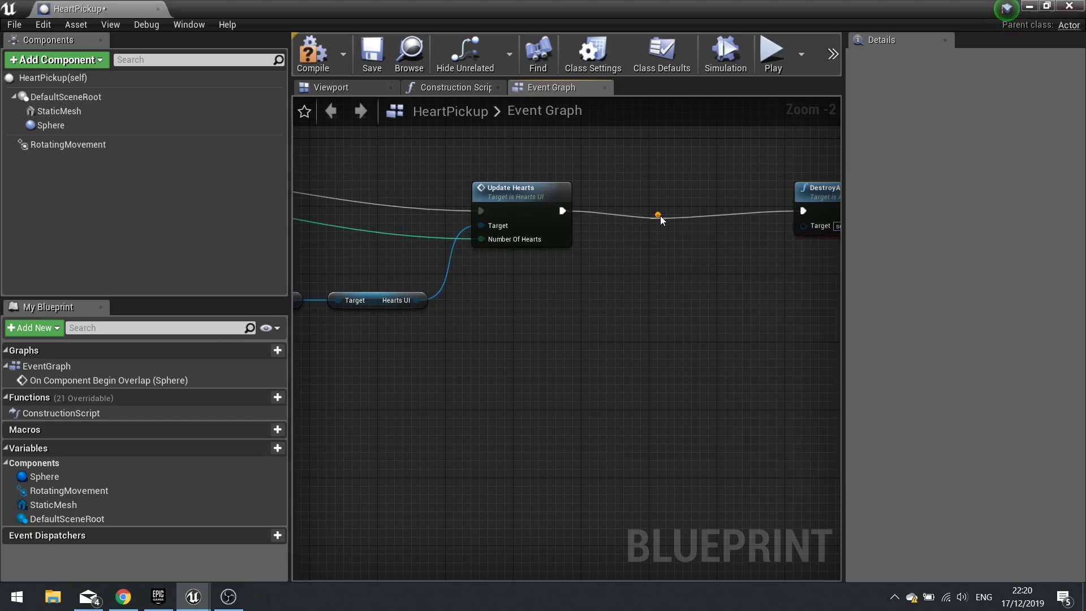
pyautogui.moveTo(725, 226); pyautogui.dragTo(707, 209)
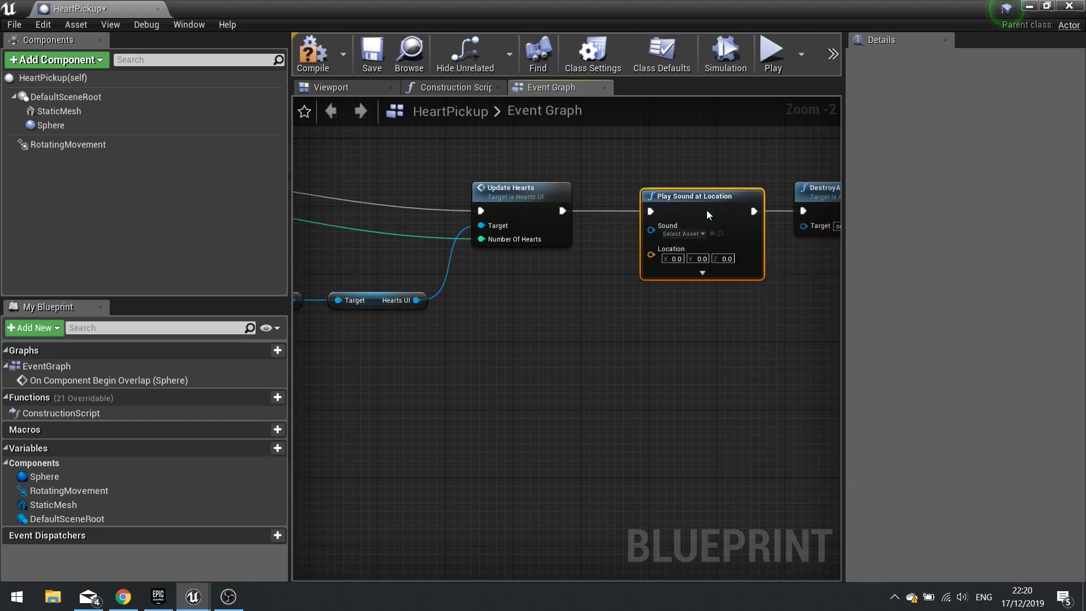
# - Set the played sound to HeartPickup_sfx and feed its Location from a GetActorLocation node placed below
pyautogui.click(683, 234)
pyautogui.write('heart')
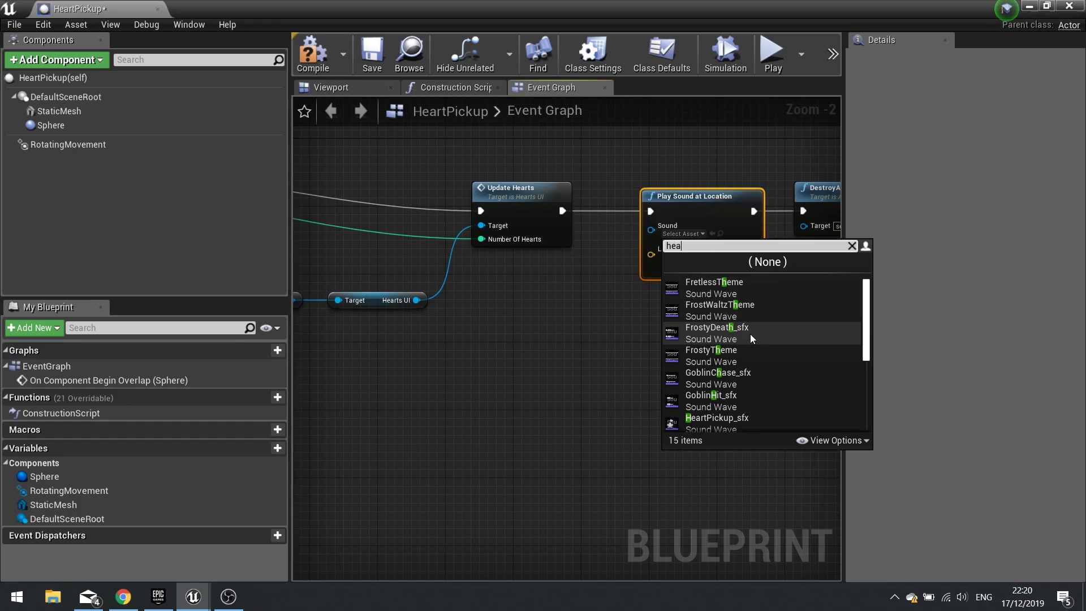
pyautogui.click(722, 290)
pyautogui.moveTo(645, 255); pyautogui.dragTo(587, 297)
pyautogui.write('get actorlo')
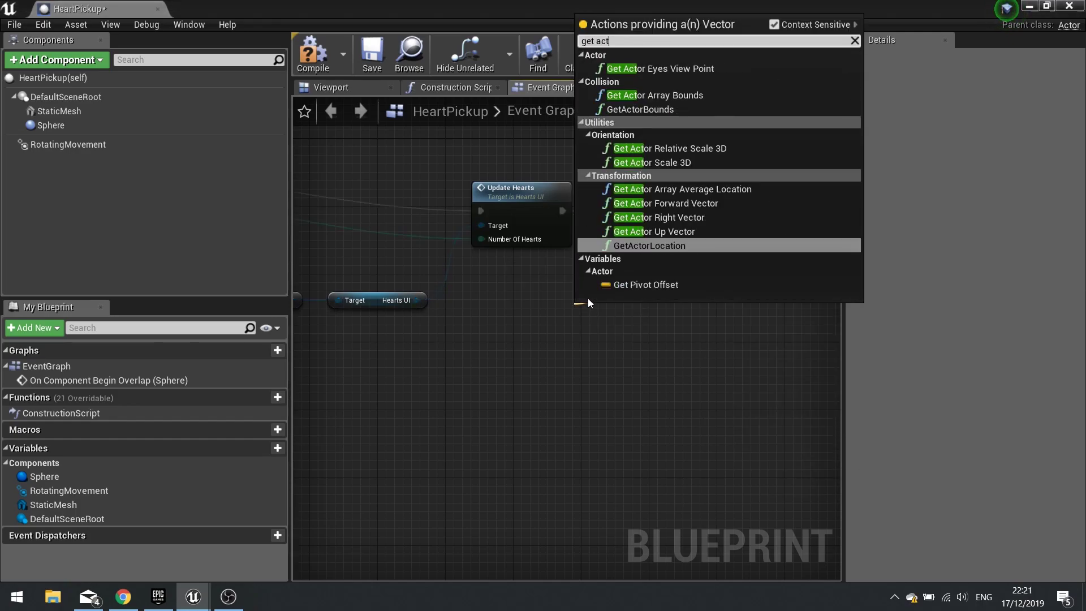
pyautogui.press('Return')
pyautogui.moveTo(588, 298); pyautogui.dragTo(554, 306)
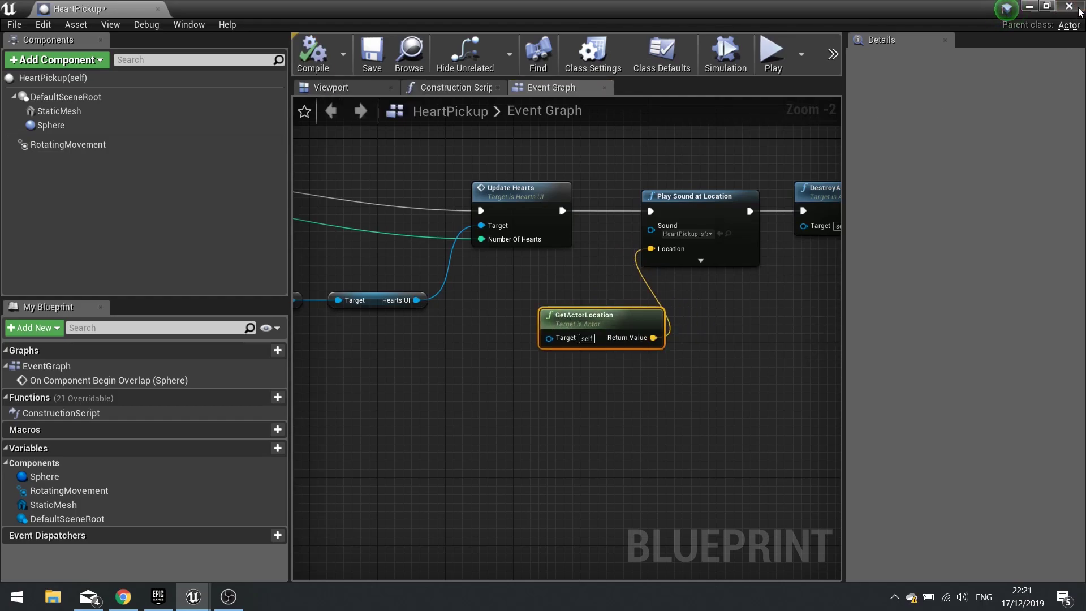
pyautogui.click(1078, 9)
# - Play the level, let the goblin hit Santa and collect the heart pickup to test its sound
pyautogui.click(698, 157)
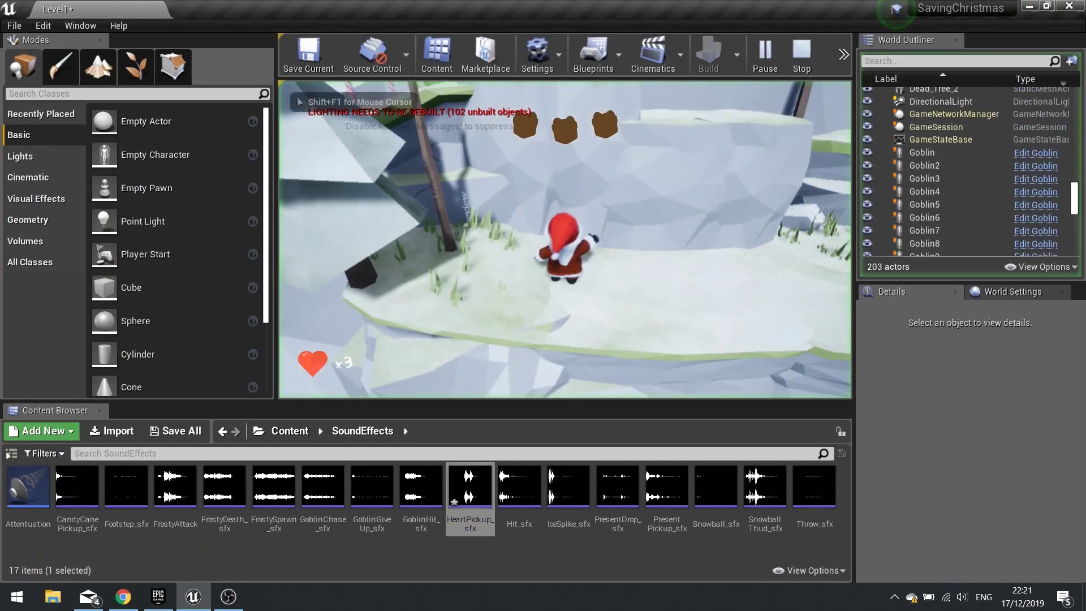
pyautogui.press('d')
pyautogui.press('w')
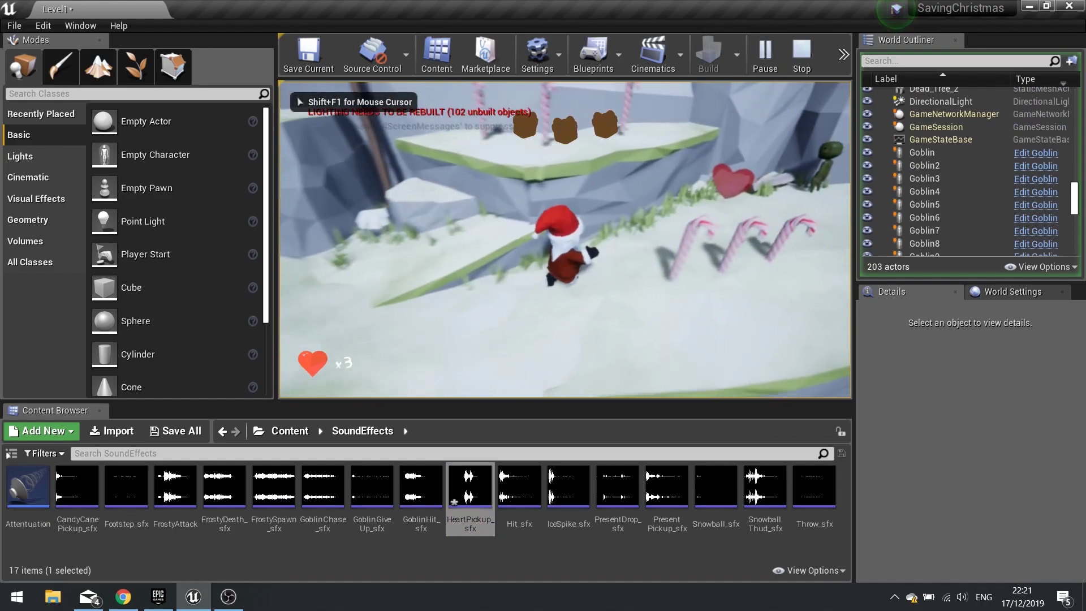
pyautogui.press('s')
pyautogui.press('a')
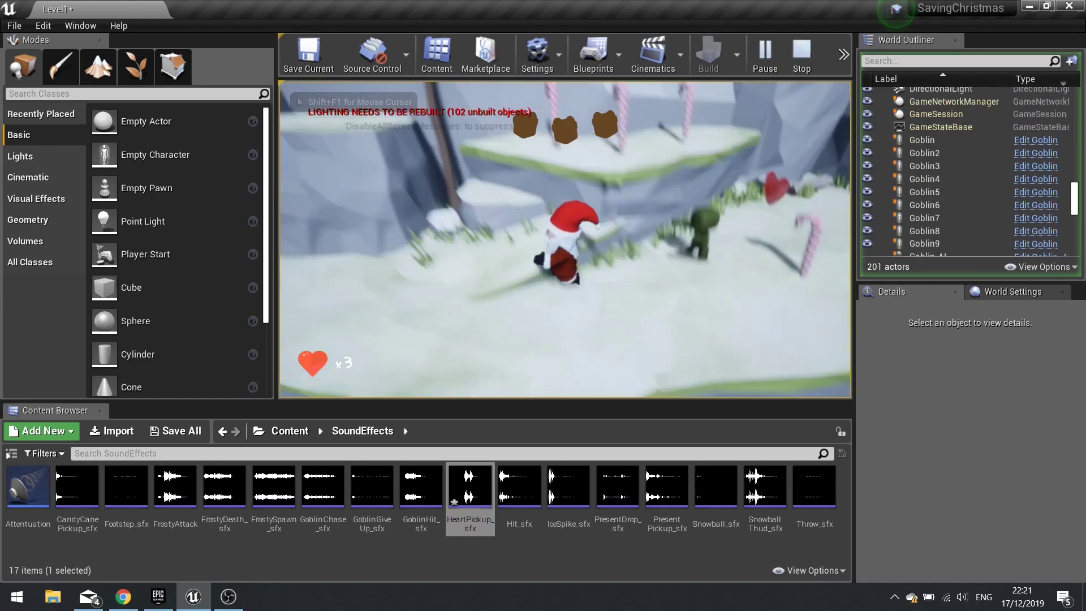
pyautogui.press('w')
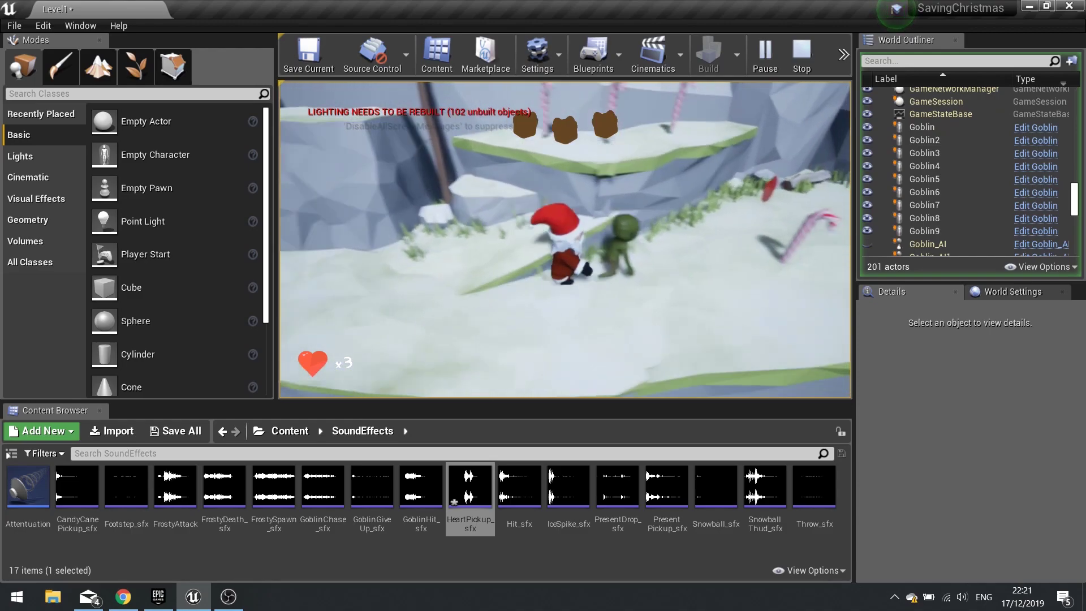
pyautogui.press('w')
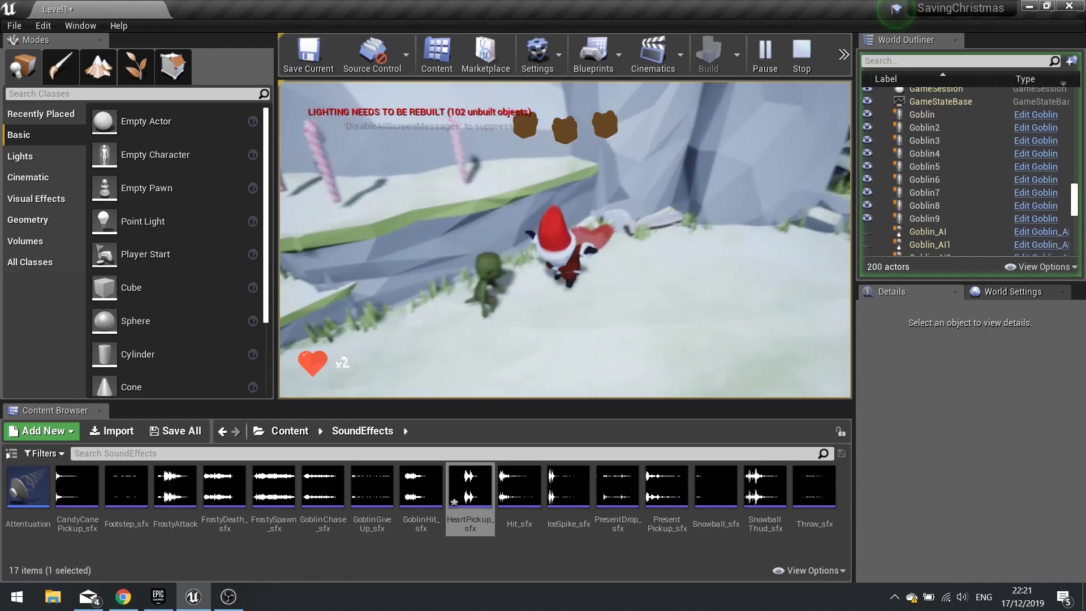
pyautogui.press('d')
pyautogui.press('s')
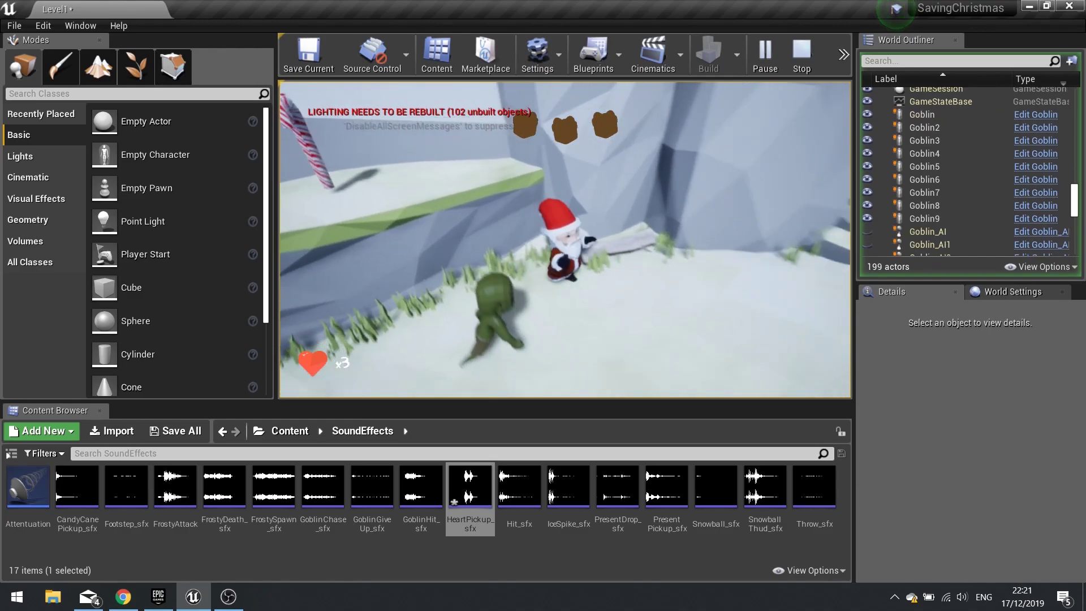
pyautogui.press('a')
pyautogui.press('w')
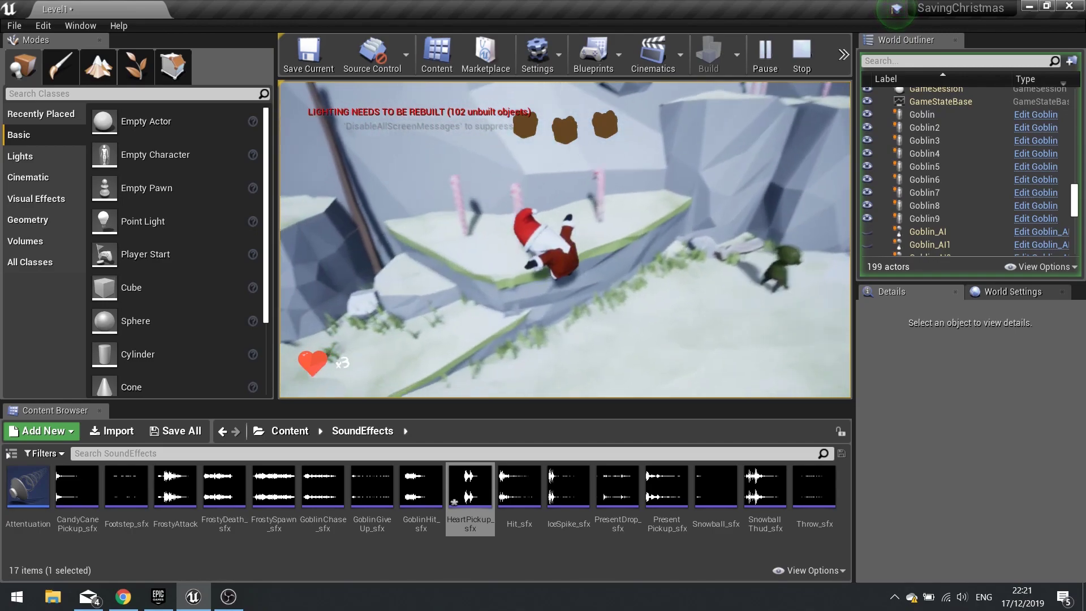
# - Run Santa around the goblin area, jump onto a snowy ledge and end the play test
pyautogui.press('s')
pyautogui.press('w')
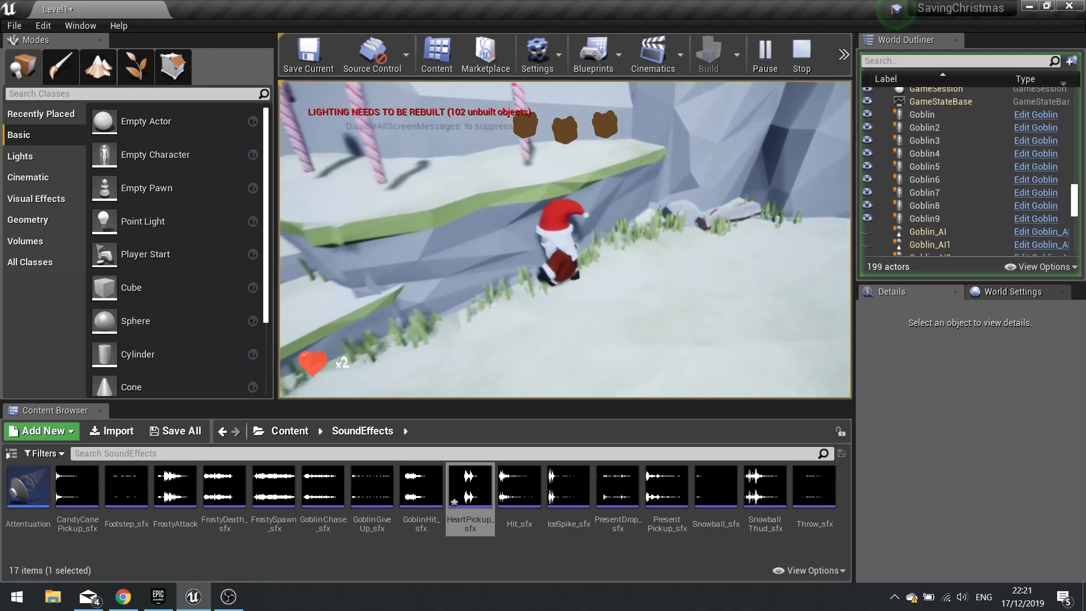
pyautogui.press('s')
pyautogui.press('w')
pyautogui.press('space')
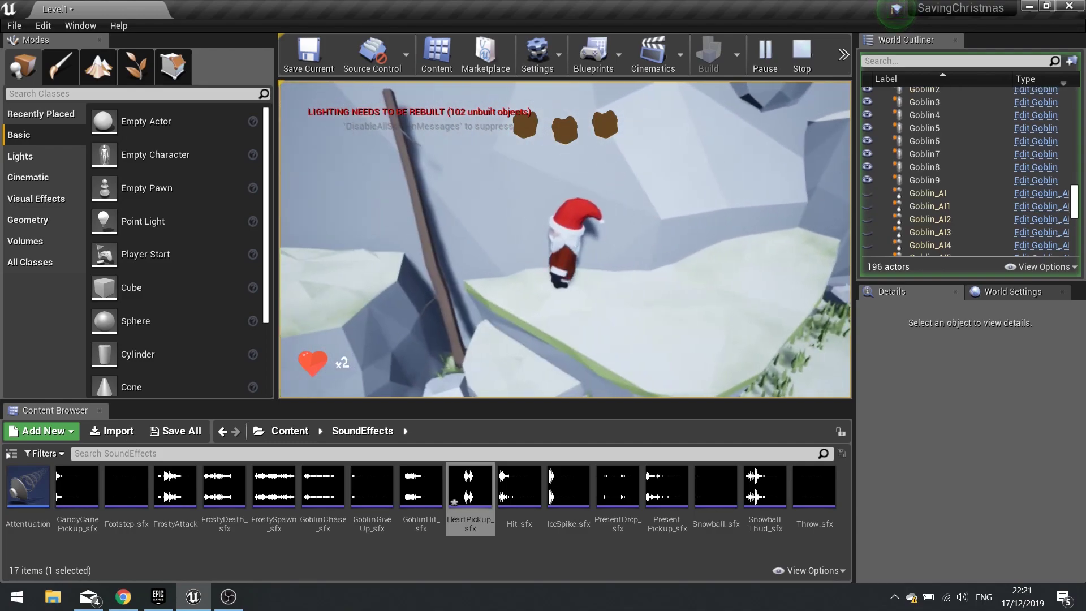
pyautogui.press('Escape')
# - Select the HeartPickup actor beside the goblin in the level
pyautogui.press('s')
pyautogui.moveTo(640, 243); pyautogui.dragTo(640, 243, button='right')
pyautogui.press('d')
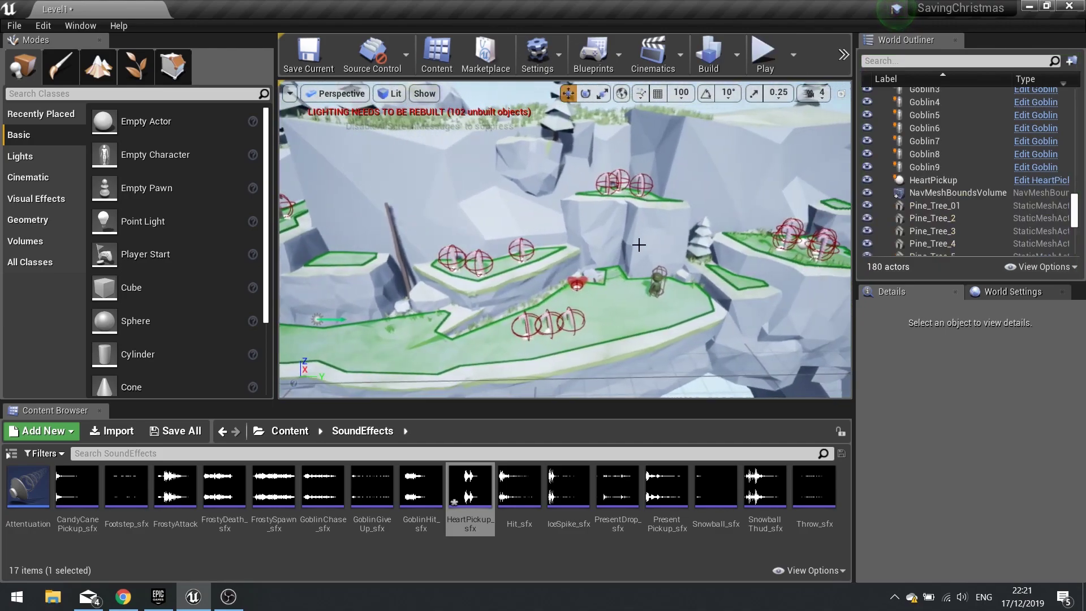
pyautogui.click(588, 258)
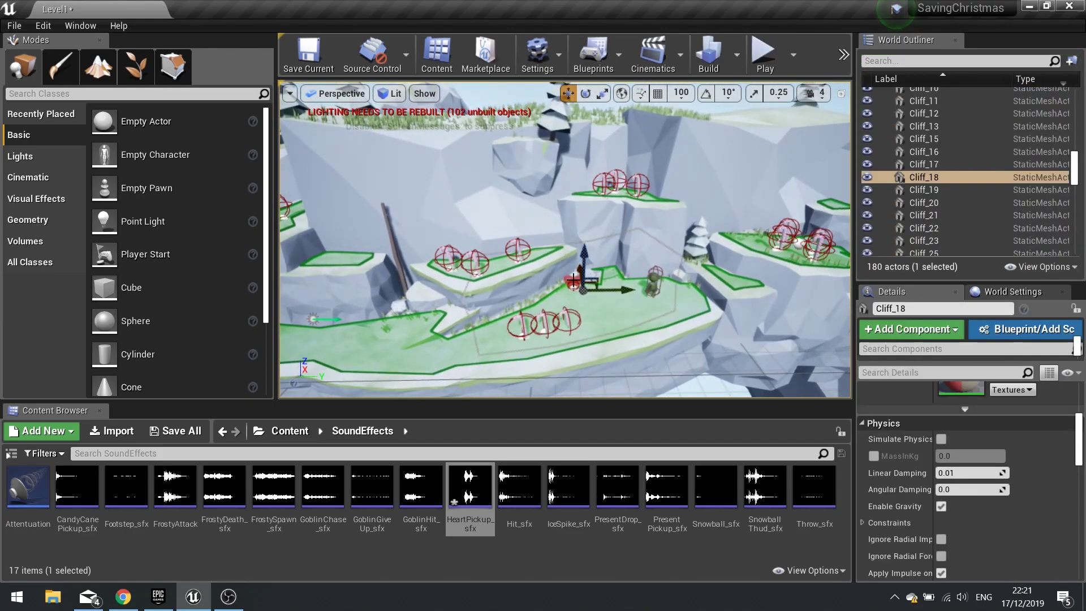
pyautogui.click(573, 280)
pyautogui.moveTo(574, 280); pyautogui.dragTo(353, 384, button='right')
pyautogui.press('a')
# - Move the HeartPickup blueprint from the Meshes folder to Actors, open the Actors folder and hide the folder tree
pyautogui.click(290, 432)
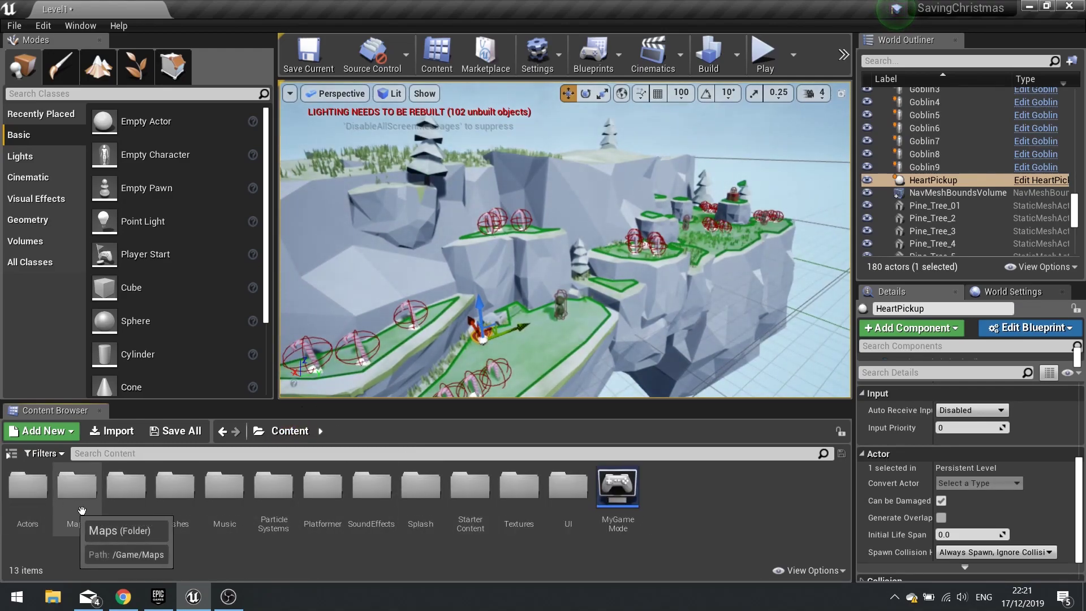
pyautogui.doubleClick(172, 508)
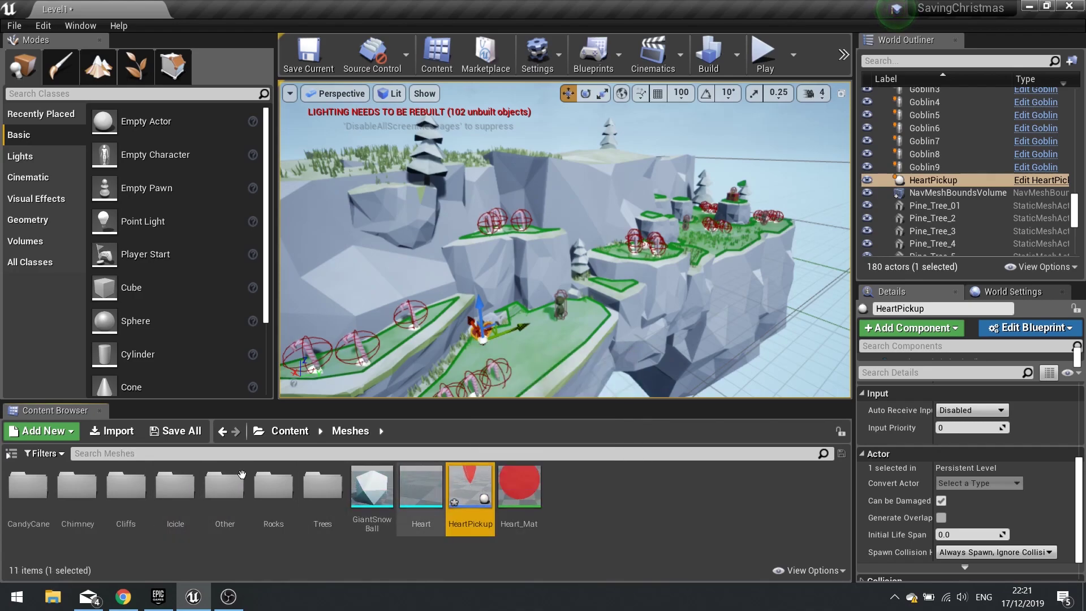
pyautogui.click(10, 454)
pyautogui.moveTo(709, 492); pyautogui.dragTo(88, 487)
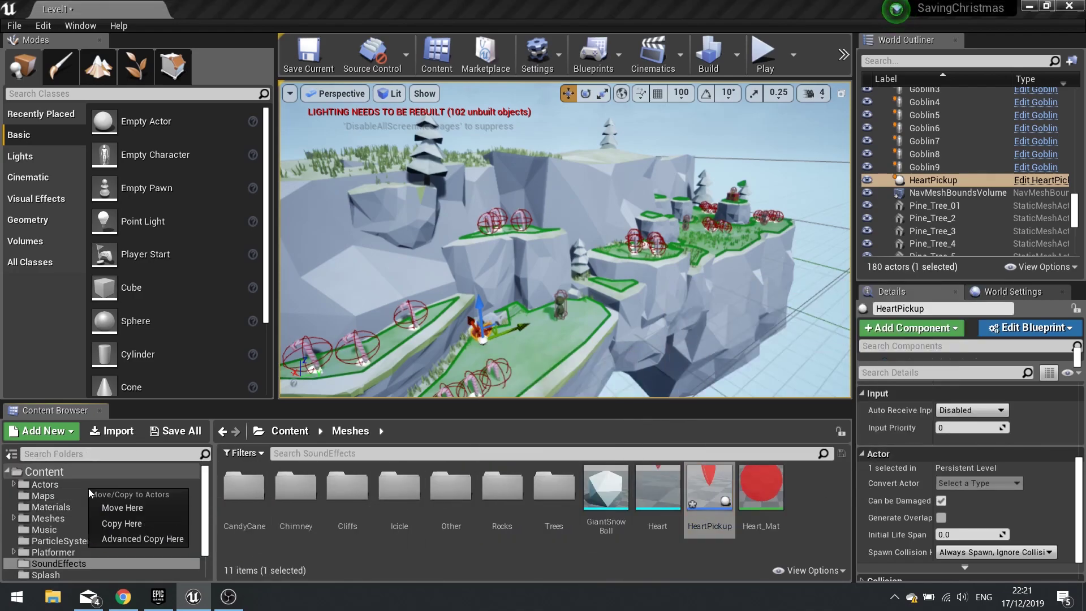
pyautogui.click(116, 511)
pyautogui.doubleClick(49, 484)
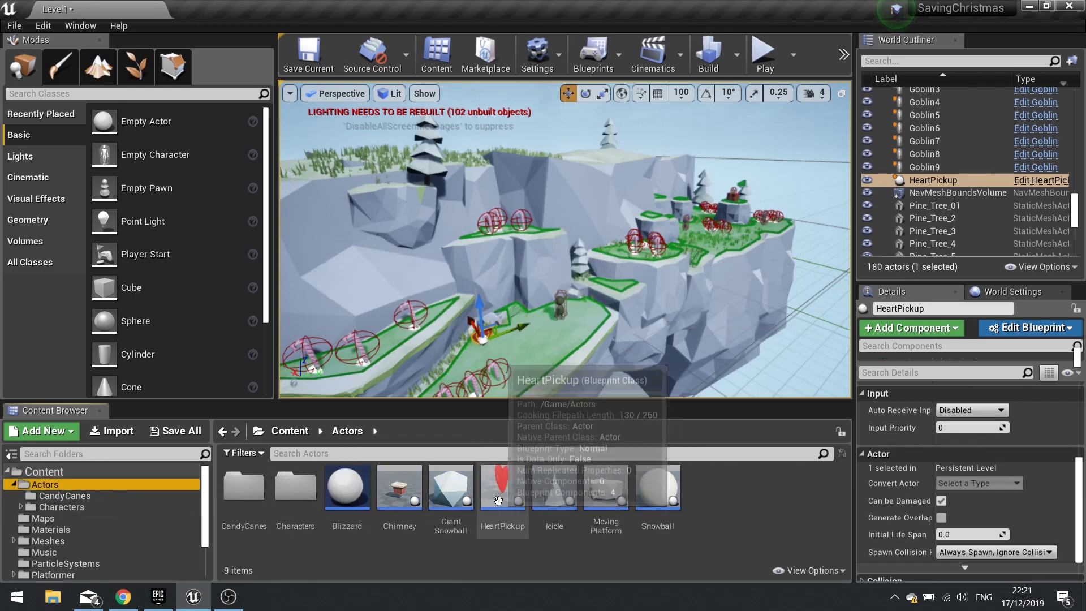
pyautogui.press('w')
pyautogui.moveTo(504, 333); pyautogui.dragTo(453, 331, button='right')
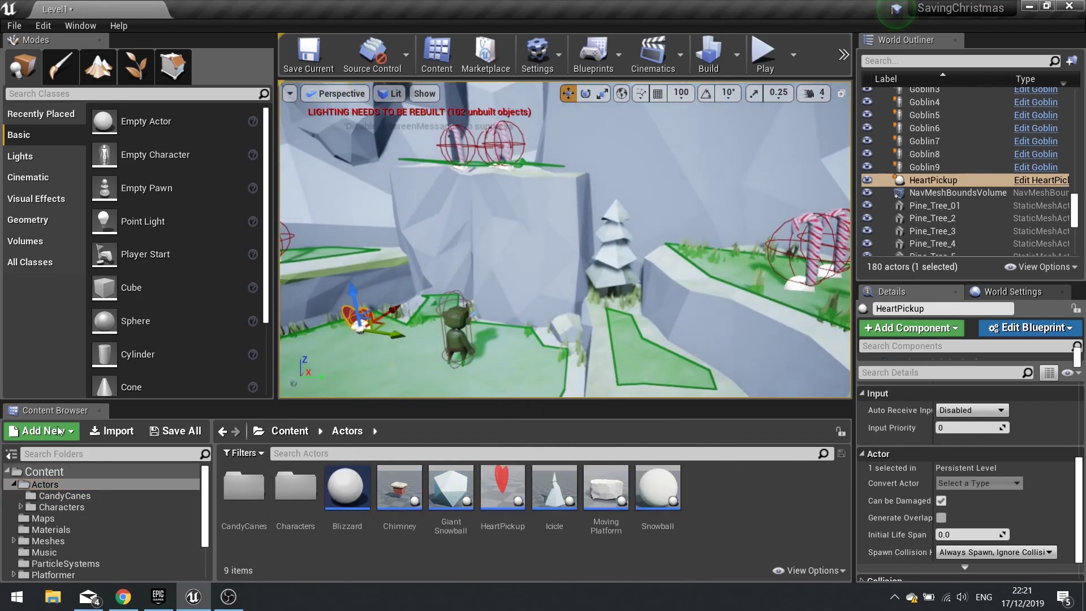
pyautogui.click(12, 455)
# - Delete the existing HeartPickup actor from the level
pyautogui.moveTo(509, 297); pyautogui.dragTo(452, 311, button='right')
pyautogui.press('a')
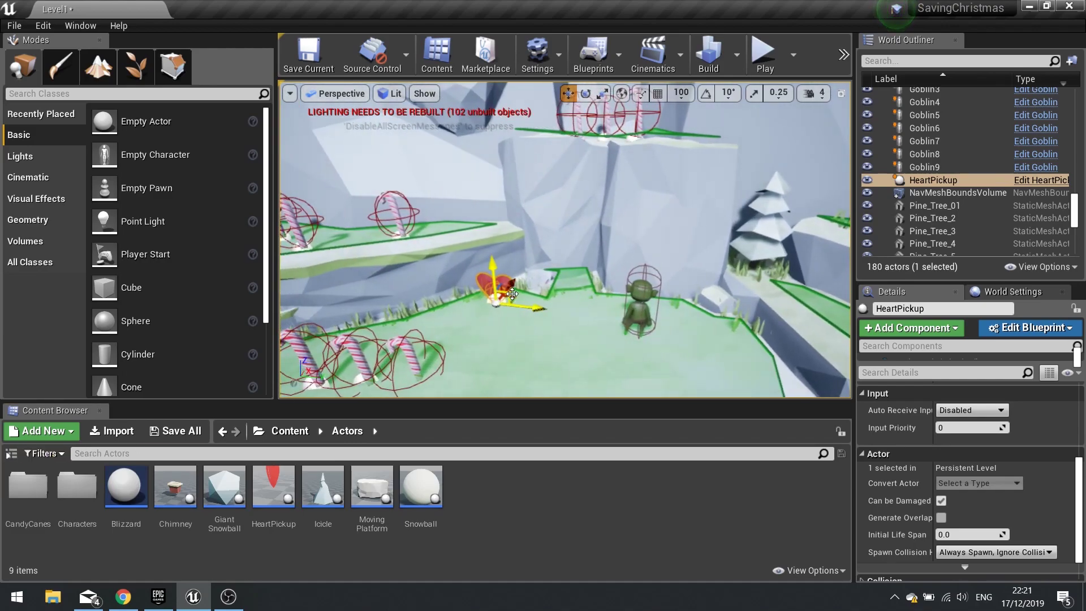
pyautogui.press('d')
pyautogui.moveTo(790, 343); pyautogui.dragTo(775, 345, button='right')
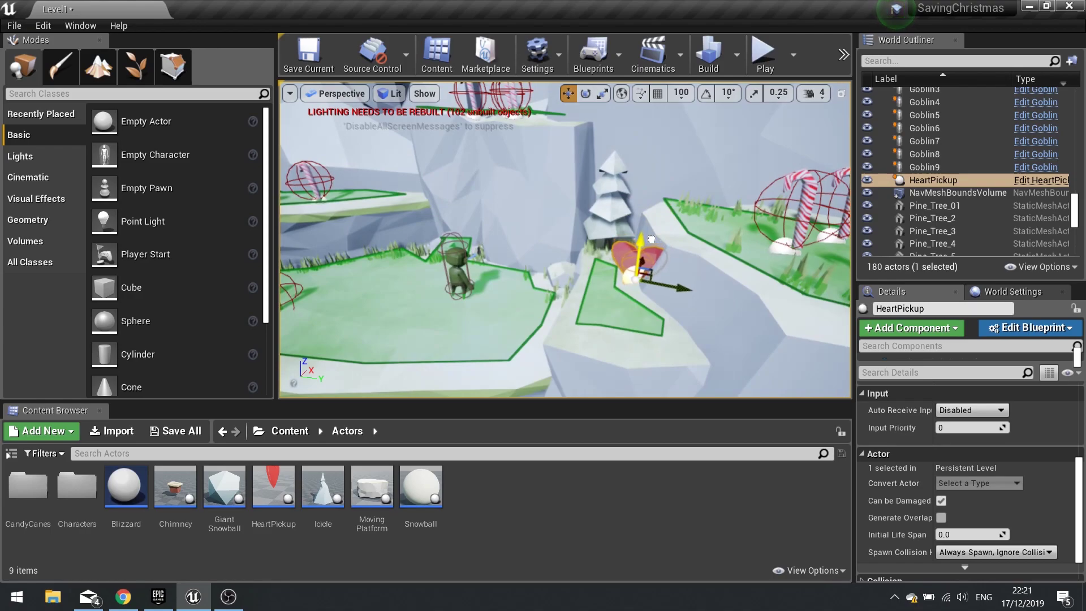
pyautogui.press('Delete')
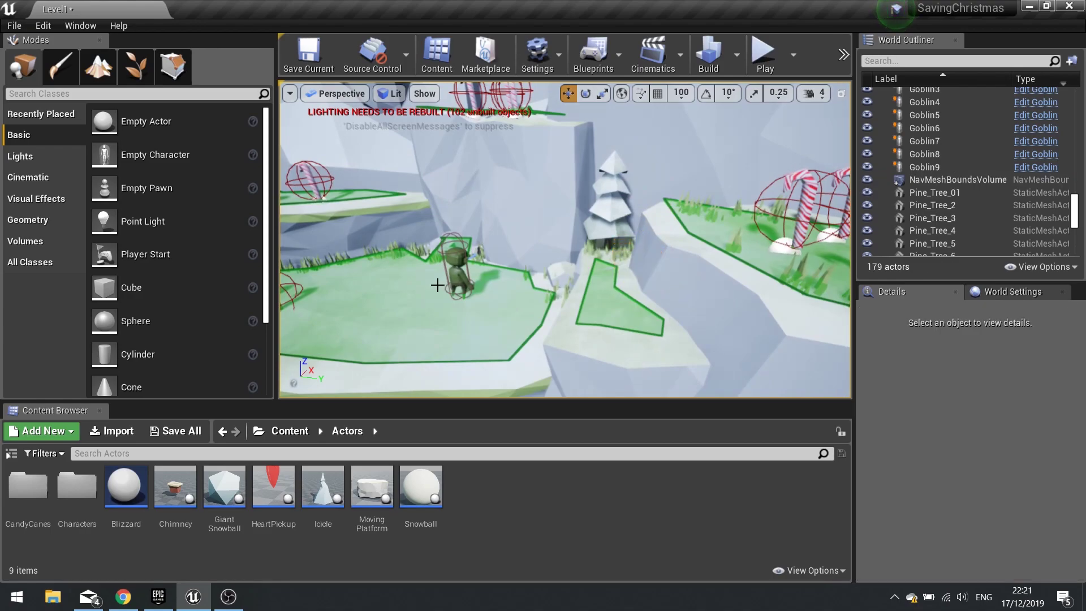
# - Place three HeartPickup actors along the level, including one on the small isolated rock platform between the cliffs
pyautogui.moveTo(283, 473); pyautogui.dragTo(610, 310)
pyautogui.moveTo(633, 359)
pyautogui.mouseDown(button='right')
pyautogui.moveTo(778, 358)
pyautogui.moveTo(640, 360)
pyautogui.moveTo(622, 385)
pyautogui.moveTo(622, 340)
pyautogui.moveTo(628, 351)
pyautogui.moveTo(639, 345)
pyautogui.moveTo(628, 379)
pyautogui.mouseUp(button='right')
pyautogui.moveTo(274, 487); pyautogui.dragTo(586, 274)
pyautogui.moveTo(586, 273); pyautogui.dragTo(617, 331, button='right')
pyautogui.moveTo(273, 487); pyautogui.dragTo(618, 337)
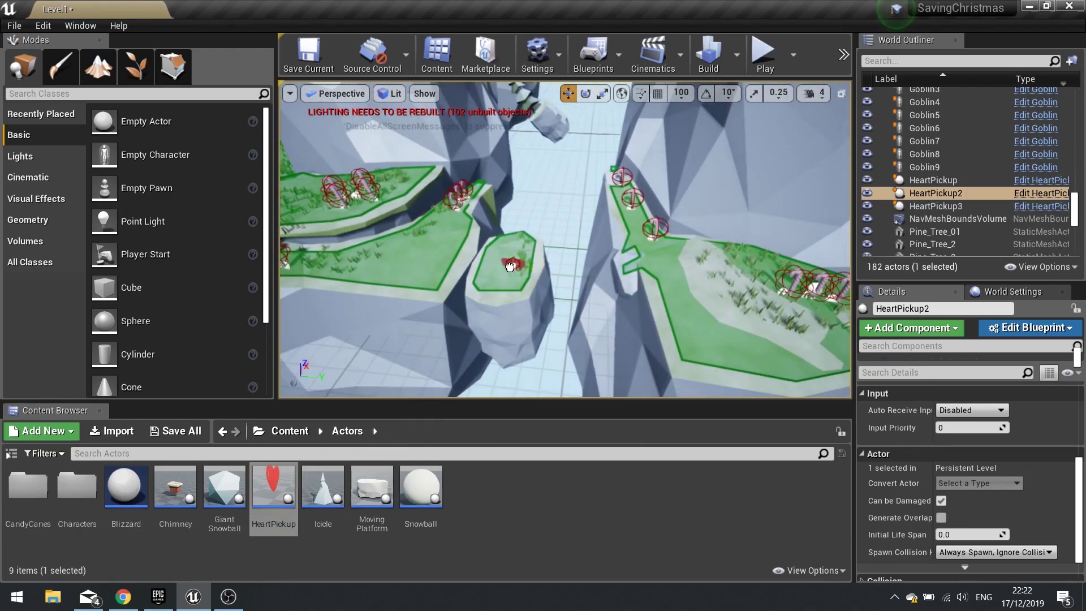
pyautogui.moveTo(508, 264); pyautogui.dragTo(515, 265)
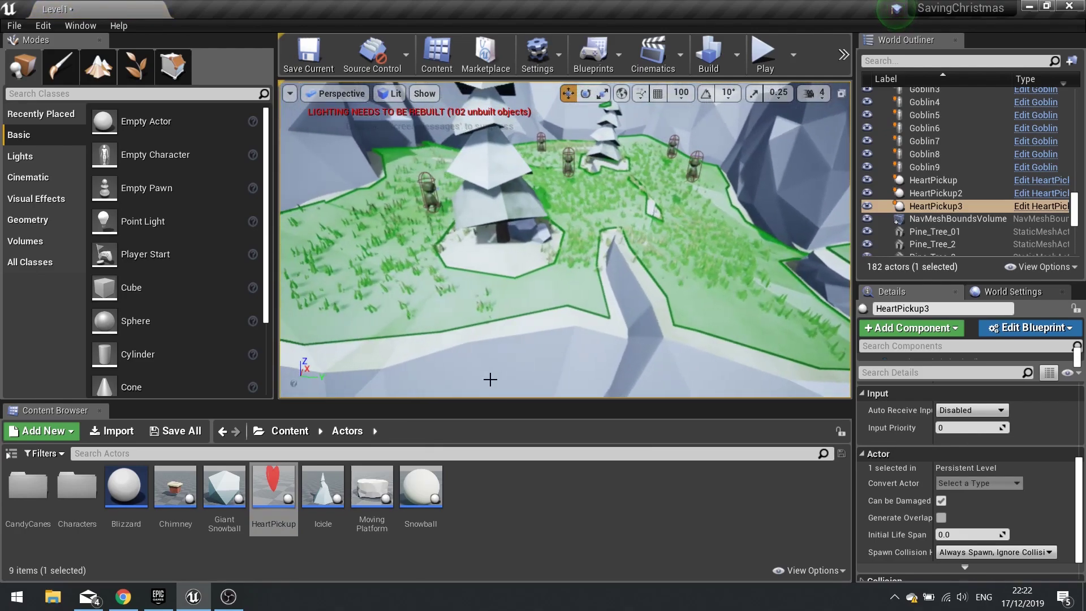
# - Add three more HeartPickup actors farther along the level, around the grassy goblin areas
pyautogui.moveTo(264, 482); pyautogui.dragTo(586, 294)
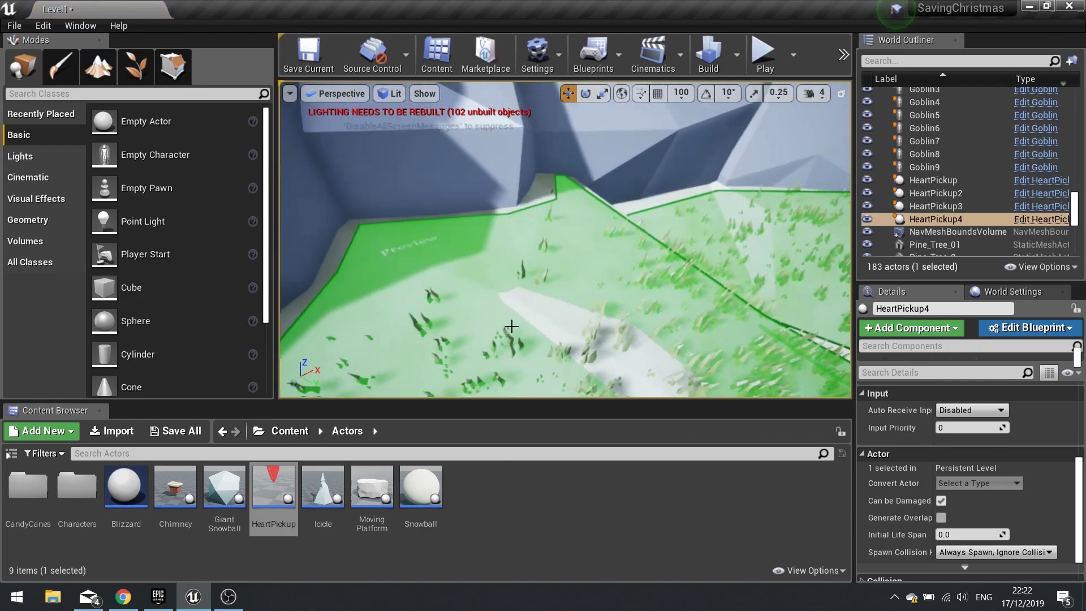
pyautogui.moveTo(273, 488); pyautogui.dragTo(442, 290)
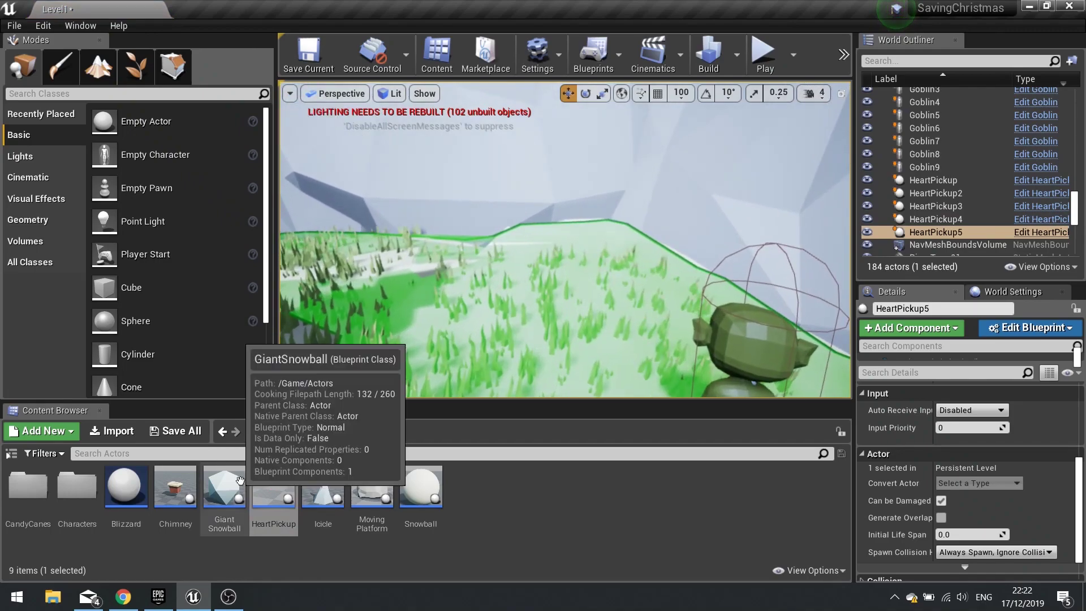
pyautogui.moveTo(273, 487); pyautogui.dragTo(519, 308)
pyautogui.moveTo(586, 272); pyautogui.dragTo(583, 263)
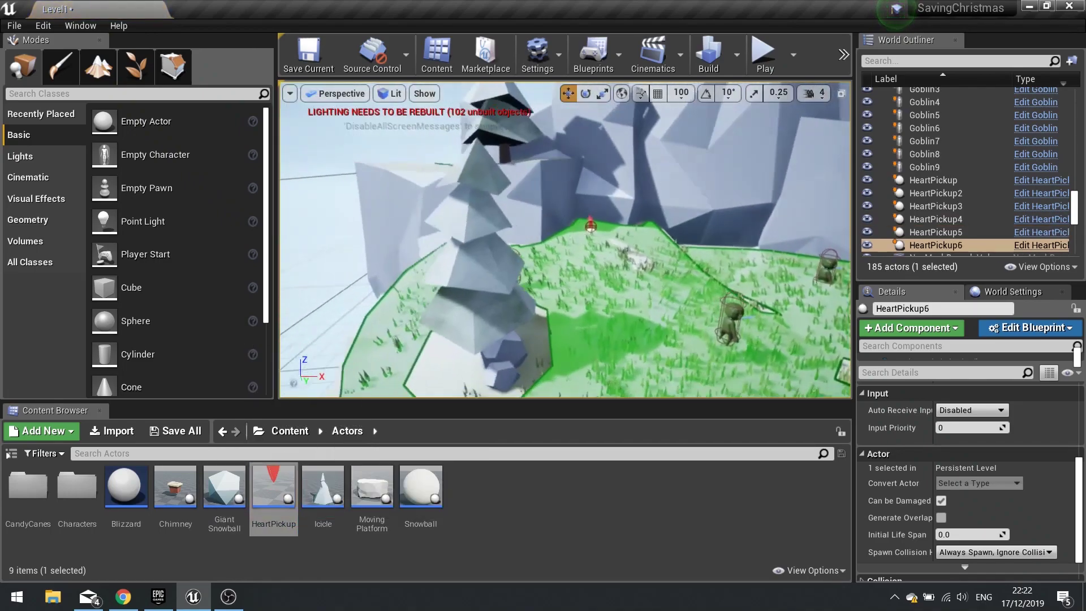
pyautogui.moveTo(582, 263); pyautogui.dragTo(561, 337, button='right')
pyautogui.press('w')
pyautogui.press('d')
pyautogui.press('s')
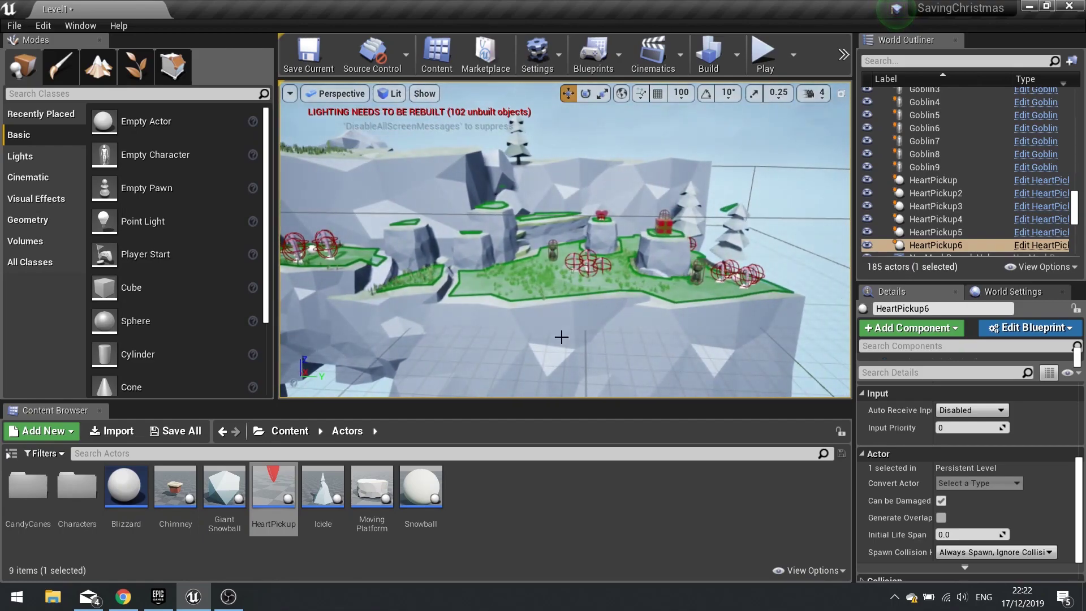